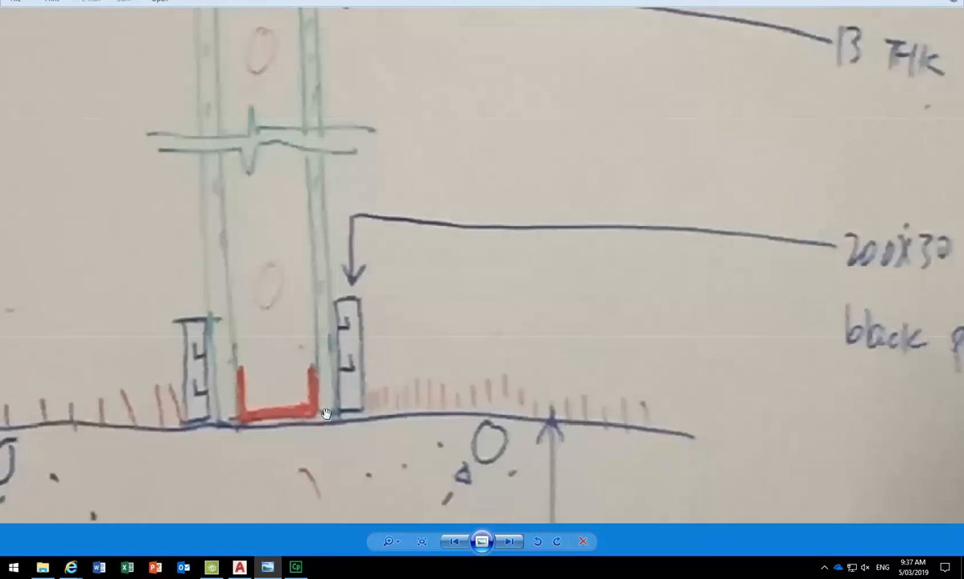
Step: Switch from the whiteboard sketch photo to the AutoCAD drawing and measure the wall's overall width between the outer plasterboard lines
{"action": "scroll", "coordinate": [325, 341], "scroll_direction": "down", "scroll_amount": 5}
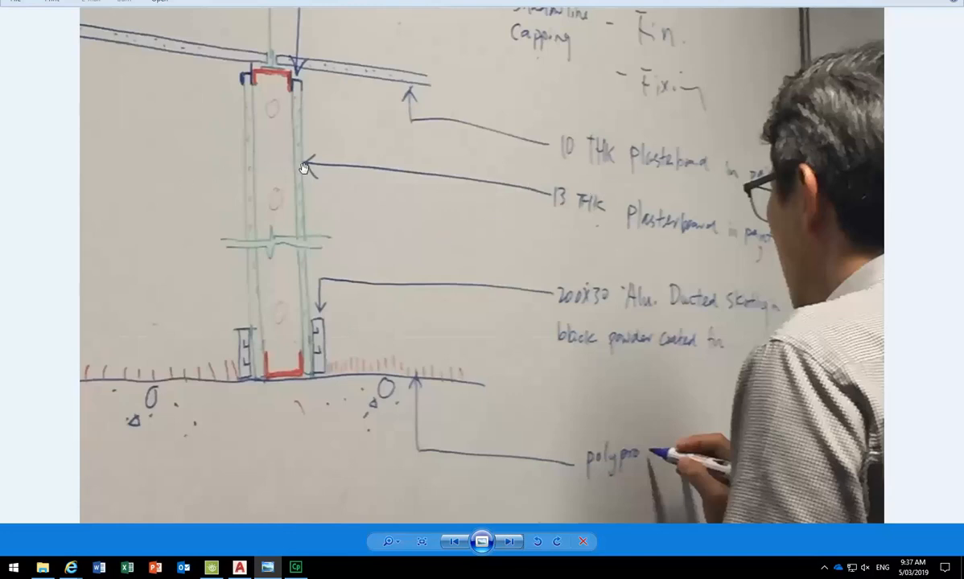
{"action": "left_click", "coordinate": [239, 567]}
{"action": "mouse_move", "coordinate": [417, 358]}
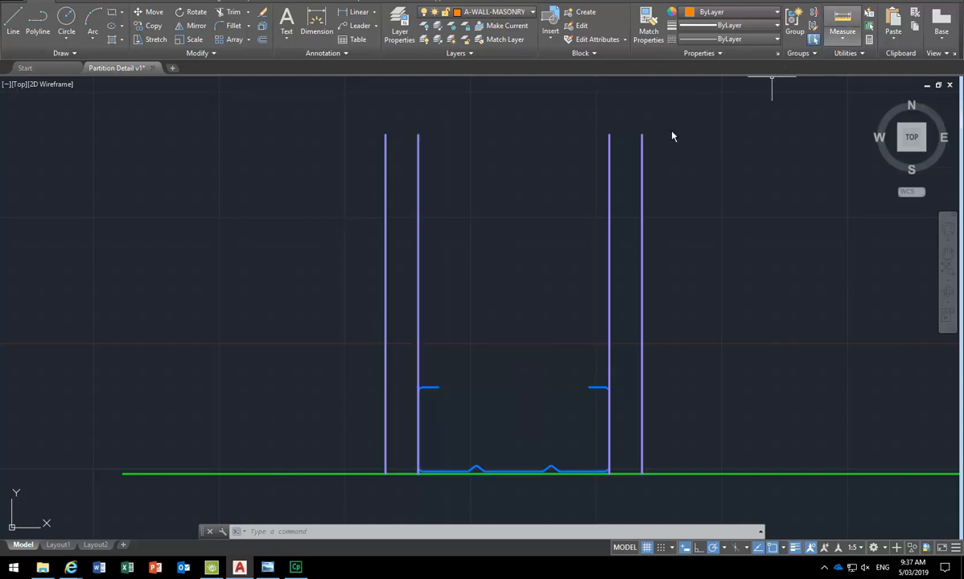
{"action": "left_click", "coordinate": [641, 135]}
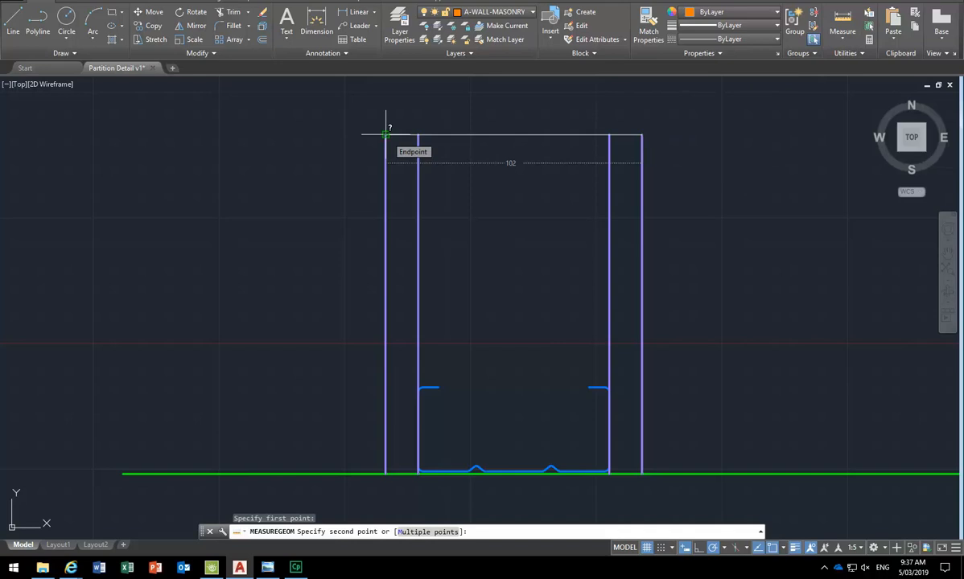
{"action": "left_click", "coordinate": [385, 134]}
{"action": "key", "text": "Down"}
{"action": "key", "text": "Down"}
{"action": "key", "text": "Down"}
{"action": "key", "text": "Down"}
{"action": "key", "text": "Down"}
{"action": "key", "text": "Return"}
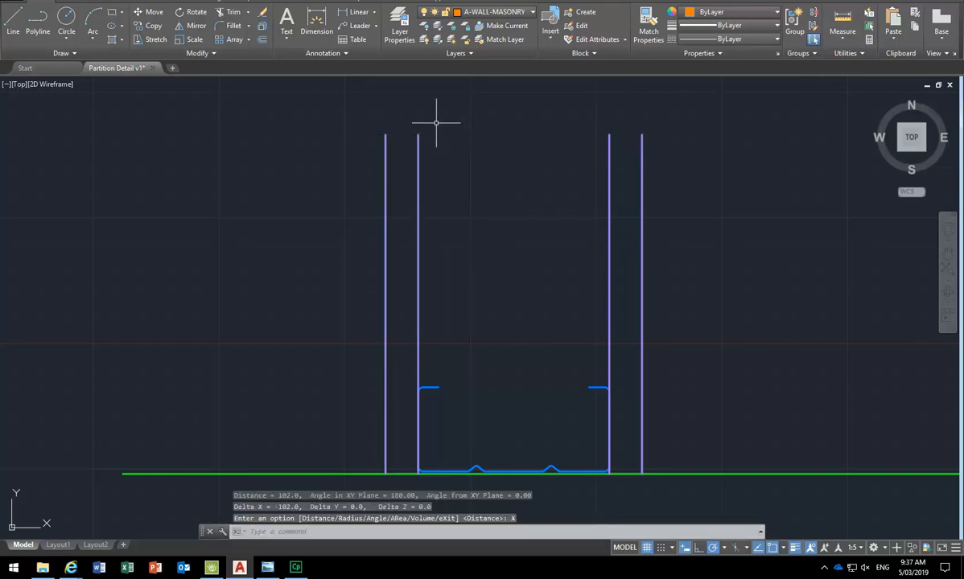
Step: Check the layer of the outer plasterboard line and compare the wall base with the whiteboard sketch photo before returning to the drawing
{"action": "mouse_move", "coordinate": [386, 143]}
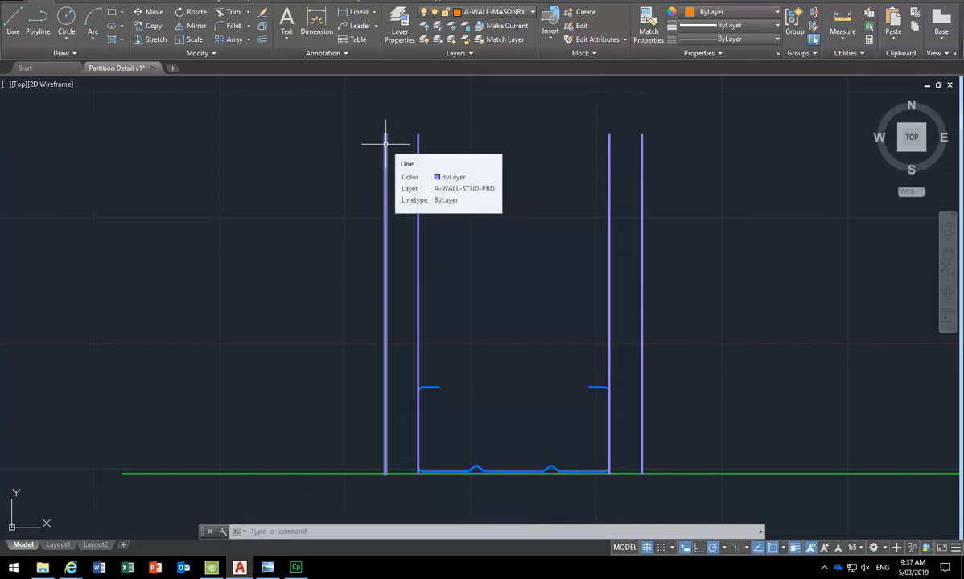
{"action": "scroll", "coordinate": [269, 194], "scroll_direction": "down", "scroll_amount": 2}
{"action": "middle_click_drag", "start_coordinate": [269, 194], "coordinate": [316, 273]}
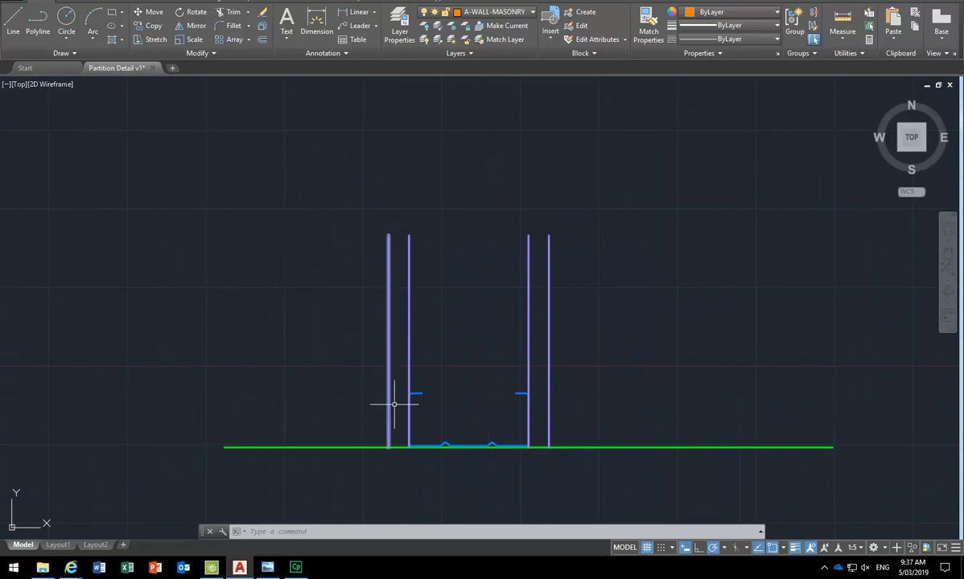
{"action": "scroll", "coordinate": [432, 489], "scroll_direction": "up", "scroll_amount": 2}
{"action": "middle_click_drag", "start_coordinate": [463, 259], "coordinate": [441, 276]}
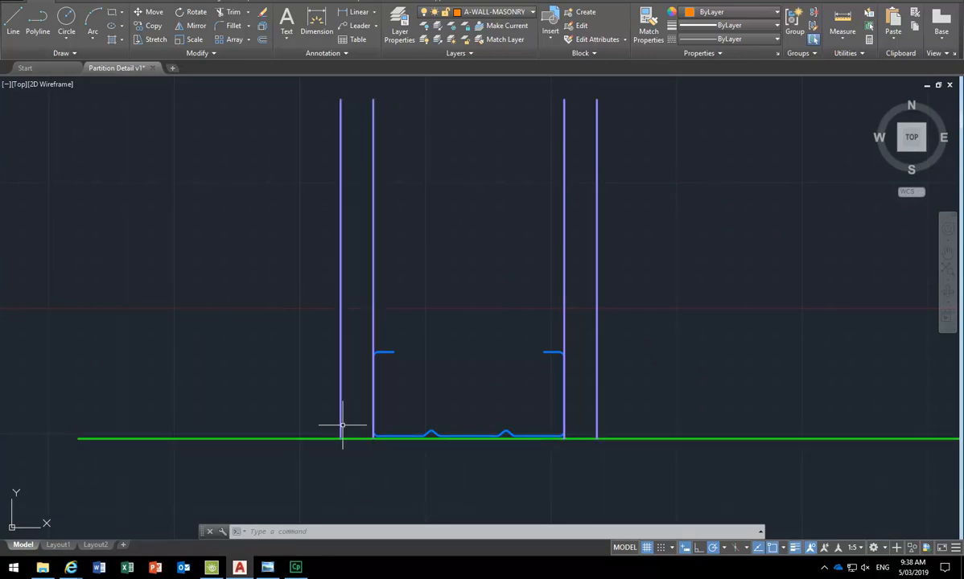
{"action": "left_click", "coordinate": [268, 568]}
{"action": "scroll", "coordinate": [259, 381], "scroll_direction": "up", "scroll_amount": 4}
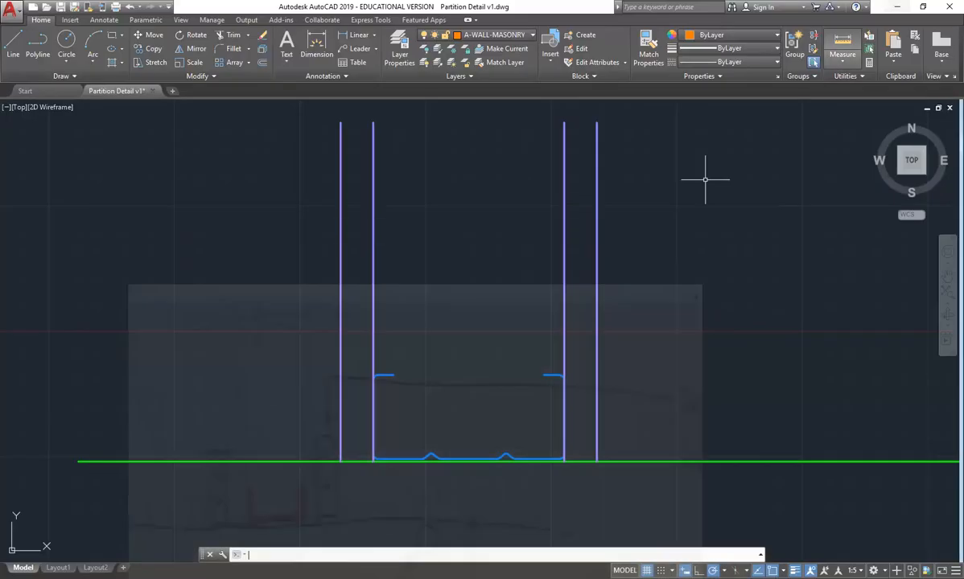
{"action": "left_click", "coordinate": [900, 6]}
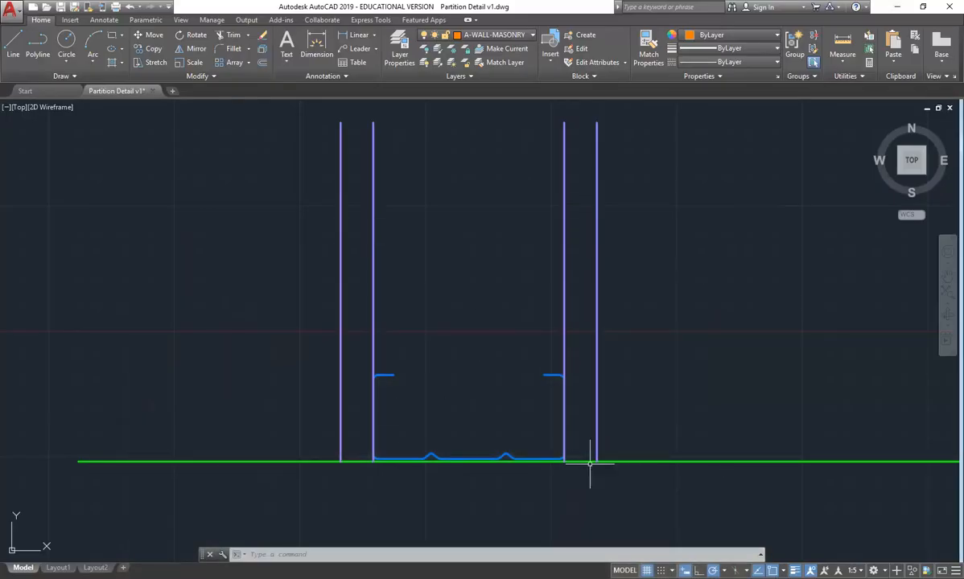
Step: Offset the green floor line upward by a distance of 3
{"action": "scroll", "coordinate": [579, 464], "scroll_direction": "up", "scroll_amount": 4}
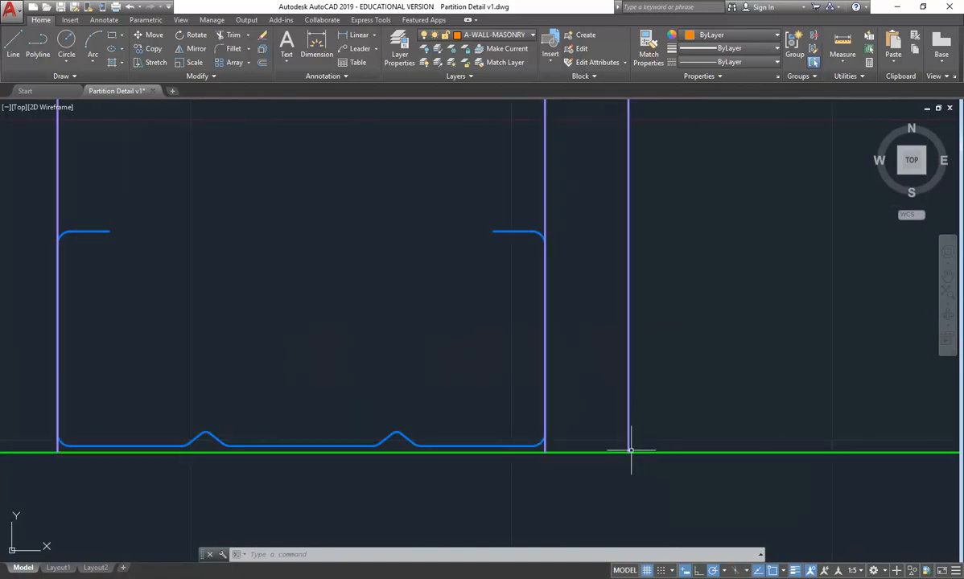
{"action": "left_click", "coordinate": [261, 62]}
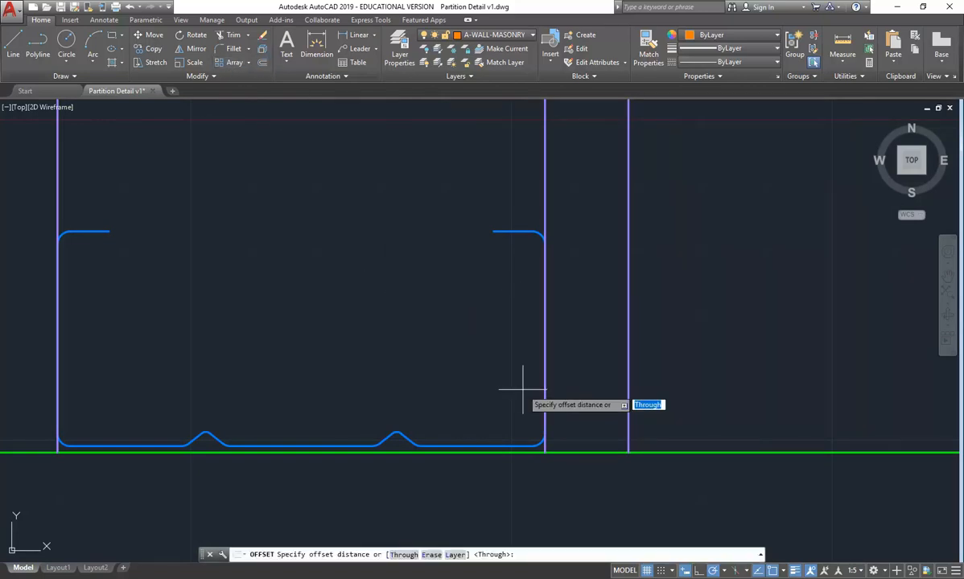
{"action": "type", "text": "3"}
{"action": "key", "text": "Return"}
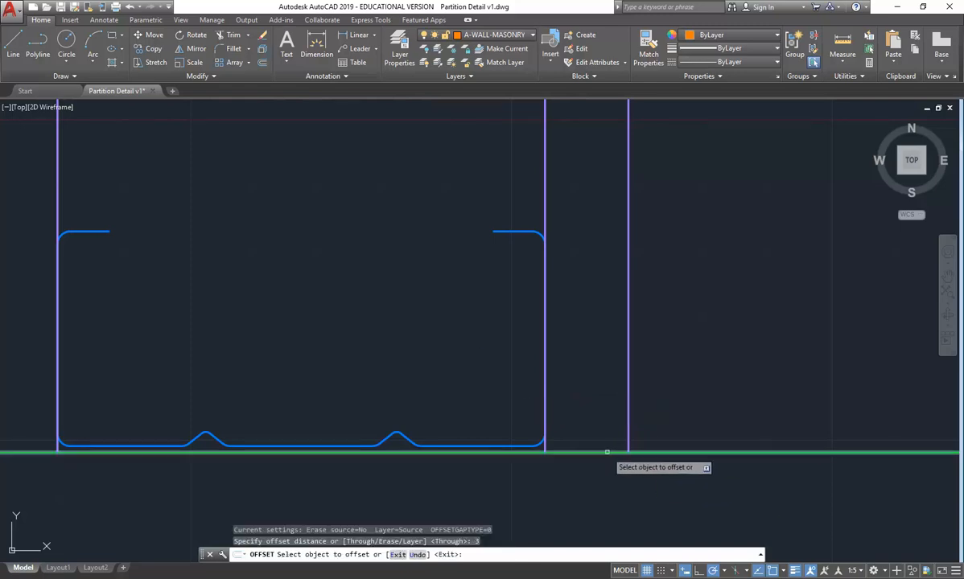
{"action": "left_click", "coordinate": [618, 452]}
{"action": "left_click", "coordinate": [587, 382]}
{"action": "scroll", "coordinate": [587, 382], "scroll_direction": "down", "scroll_amount": 2}
{"action": "right_click", "coordinate": [404, 326]}
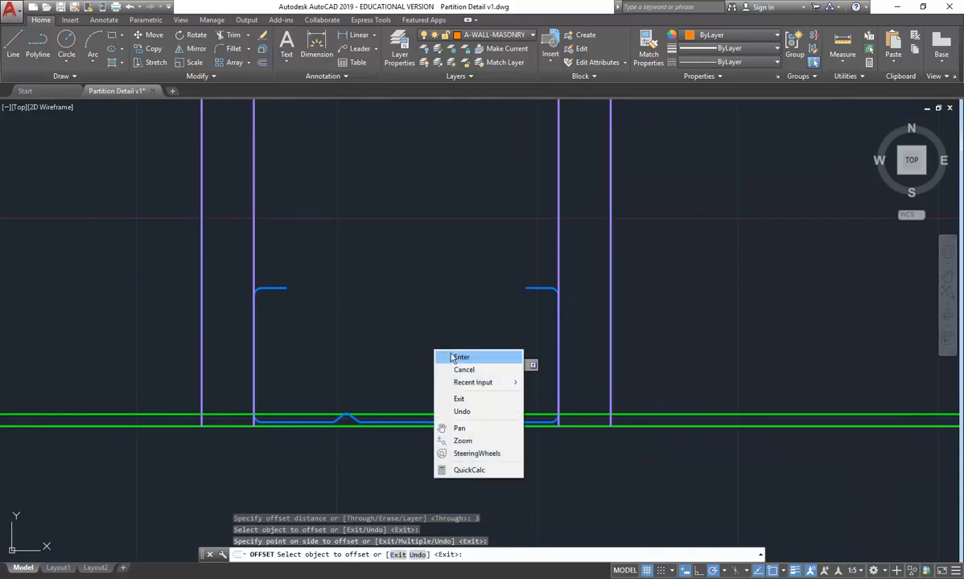
{"action": "left_click", "coordinate": [424, 333]}
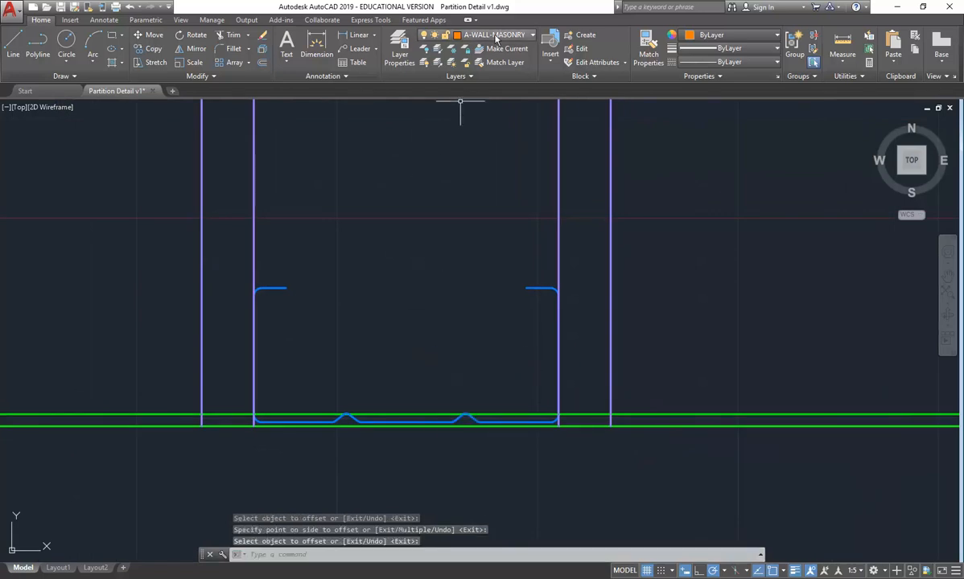
Step: Move the offset line above the floor to the A-WALL-STUD-PBD layer
{"action": "left_click", "coordinate": [474, 35]}
{"action": "left_click", "coordinate": [508, 33]}
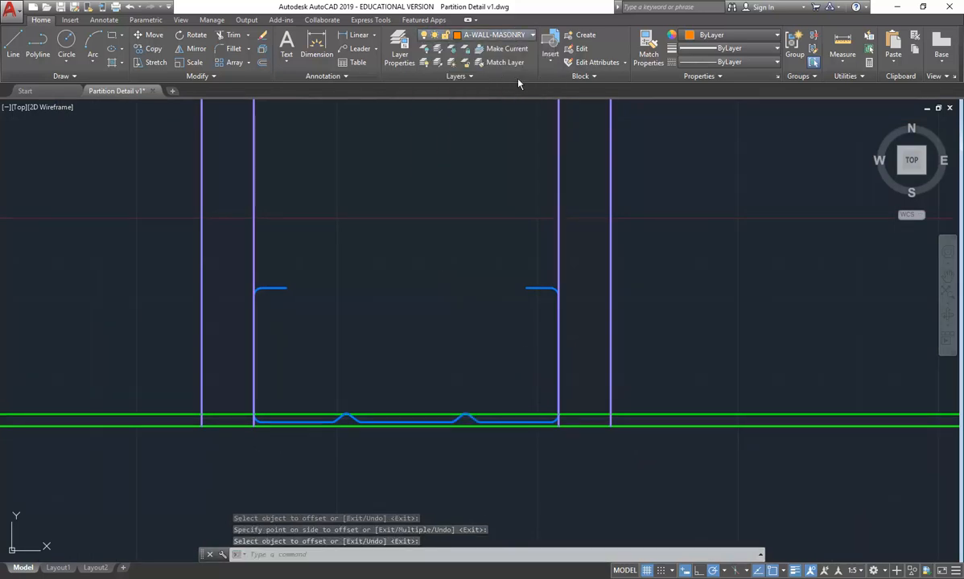
{"action": "left_click", "coordinate": [673, 414]}
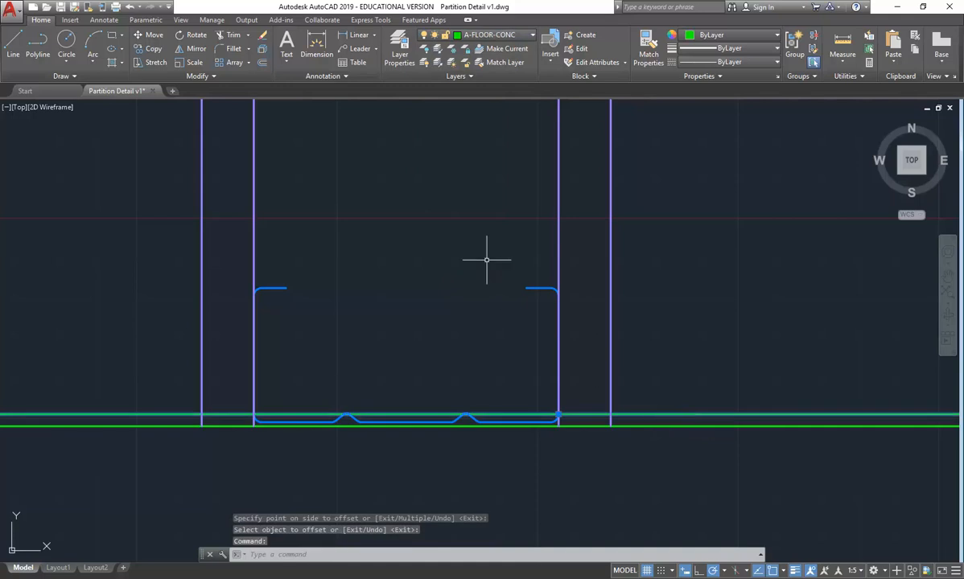
{"action": "left_click", "coordinate": [486, 36]}
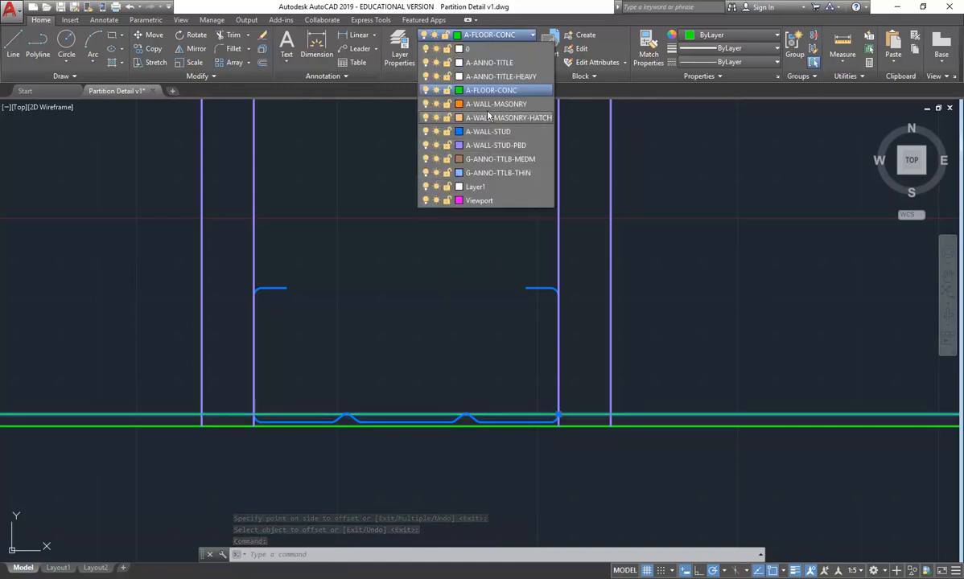
{"action": "left_click", "coordinate": [492, 146]}
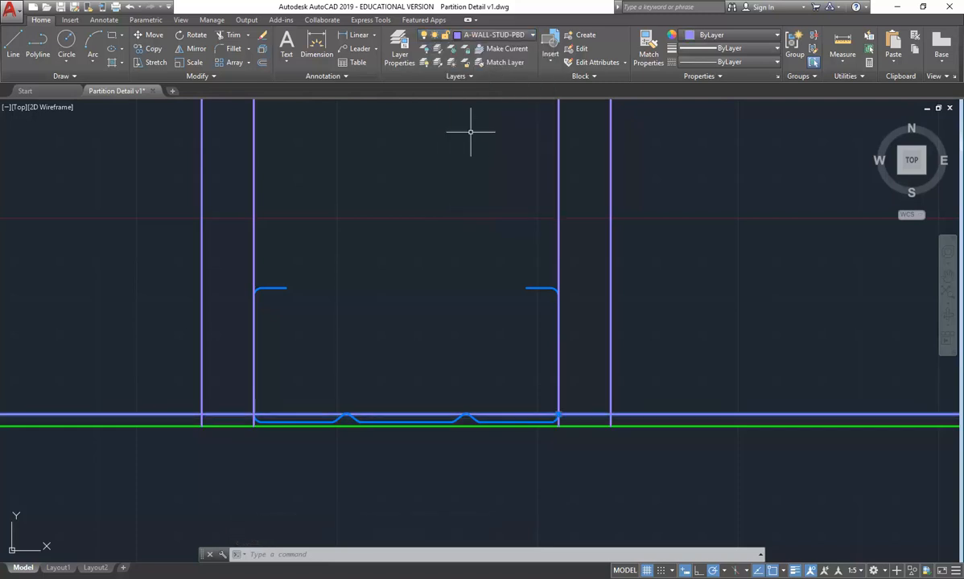
Step: Set the lineweight of the A-WALL-STUD-PBD layer to 0.50 mm in the layer properties
{"action": "left_click", "coordinate": [400, 50]}
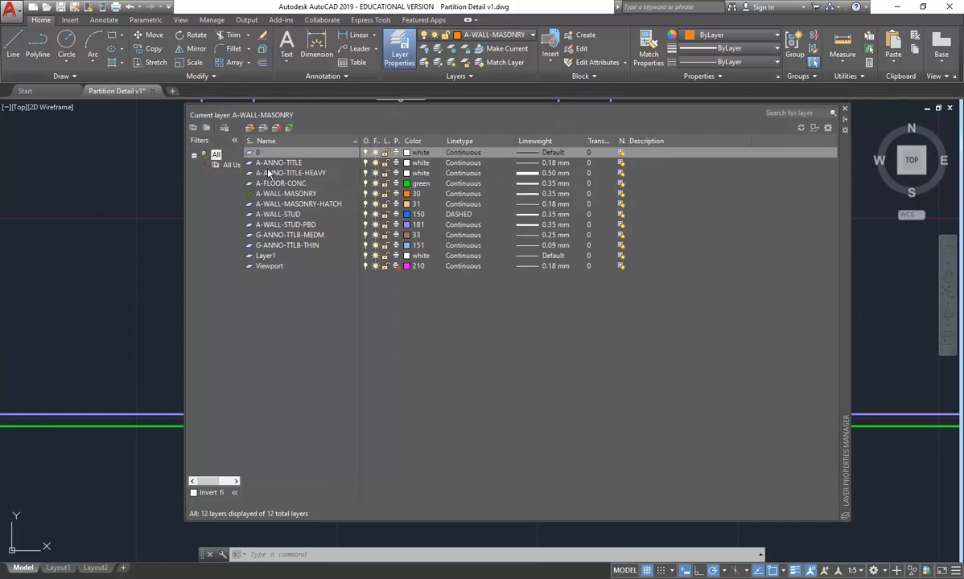
{"action": "left_click", "coordinate": [279, 226]}
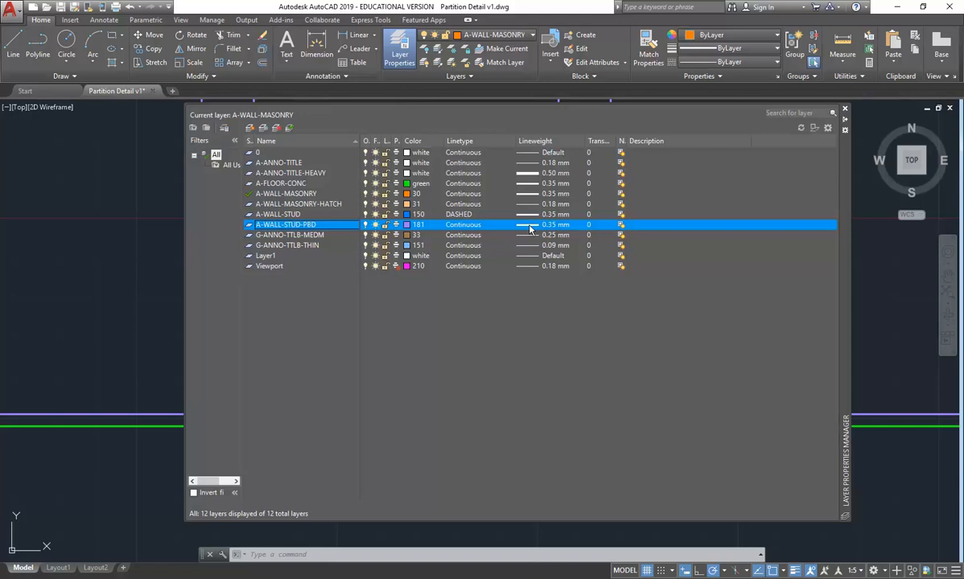
{"action": "left_click", "coordinate": [530, 225]}
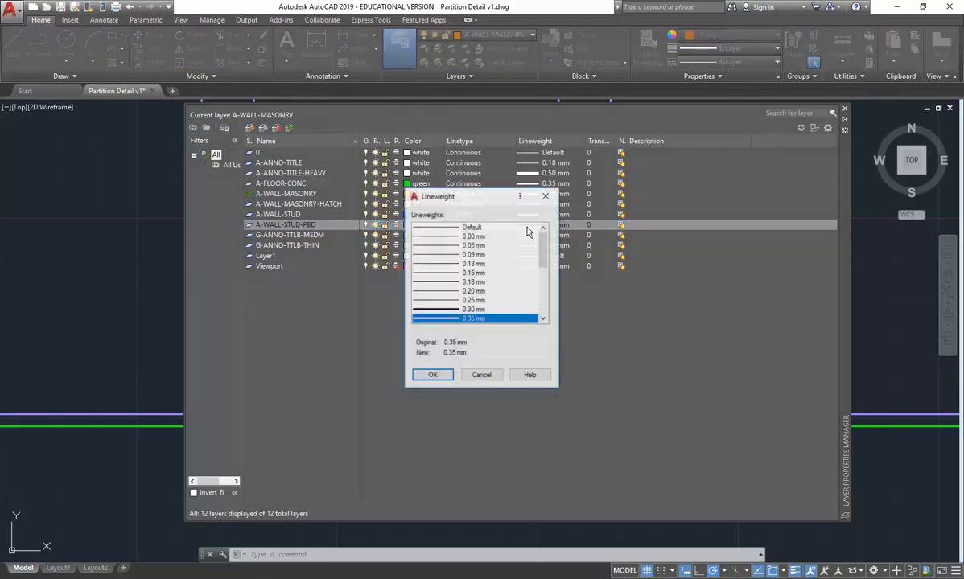
{"action": "left_click", "coordinate": [543, 320]}
{"action": "left_click", "coordinate": [543, 320]}
{"action": "left_click", "coordinate": [438, 320]}
{"action": "left_click", "coordinate": [432, 375]}
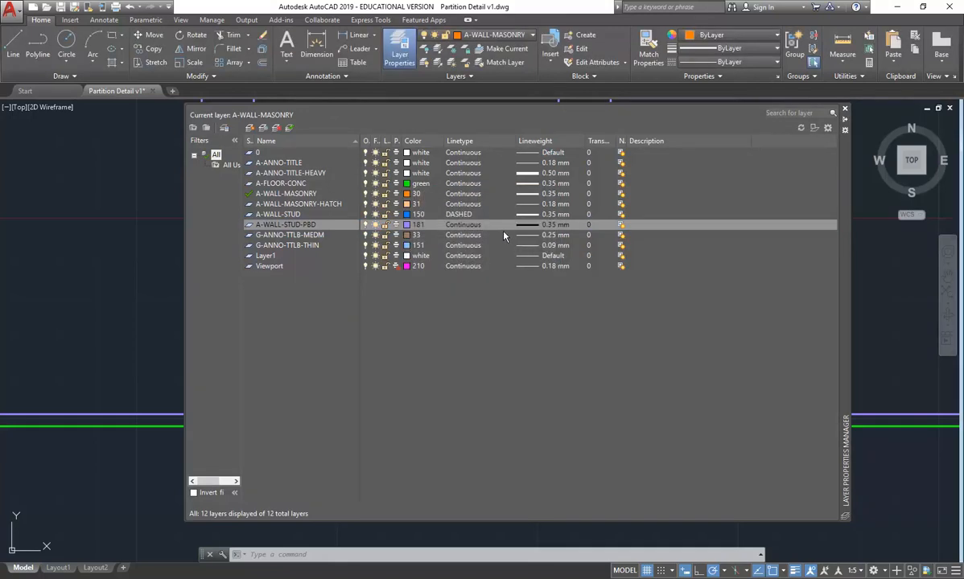
{"action": "left_click", "coordinate": [408, 229]}
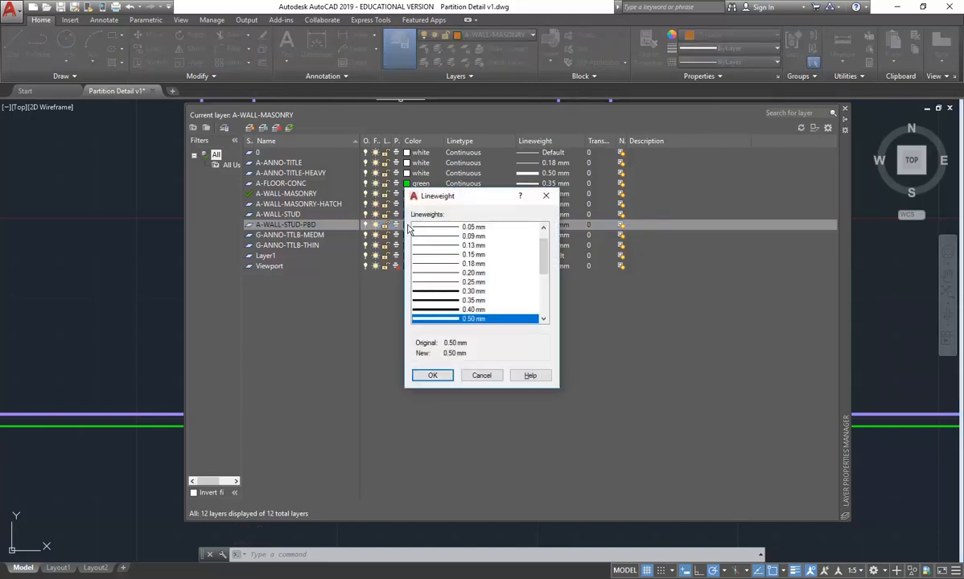
{"action": "left_click", "coordinate": [481, 375]}
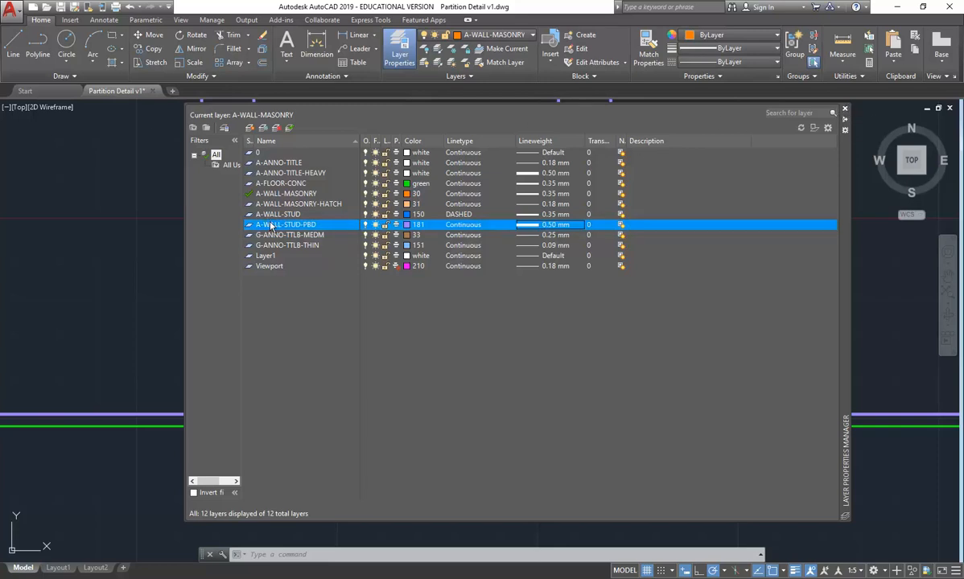
{"action": "left_click", "coordinate": [844, 109]}
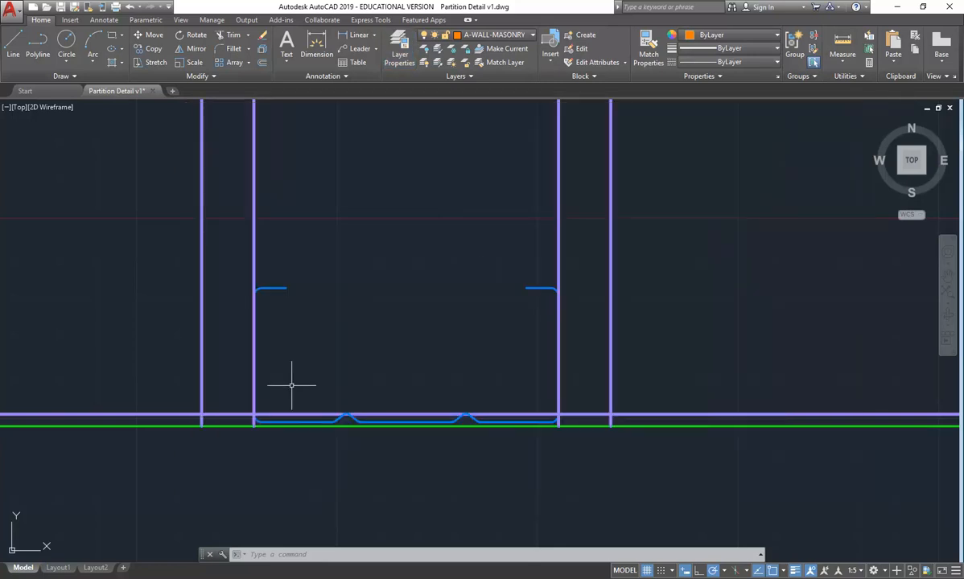
Step: Check the bottom track's layer and set the lineweight of the A-WALL-STUD layer to 0.50 mm
{"action": "left_click", "coordinate": [272, 289]}
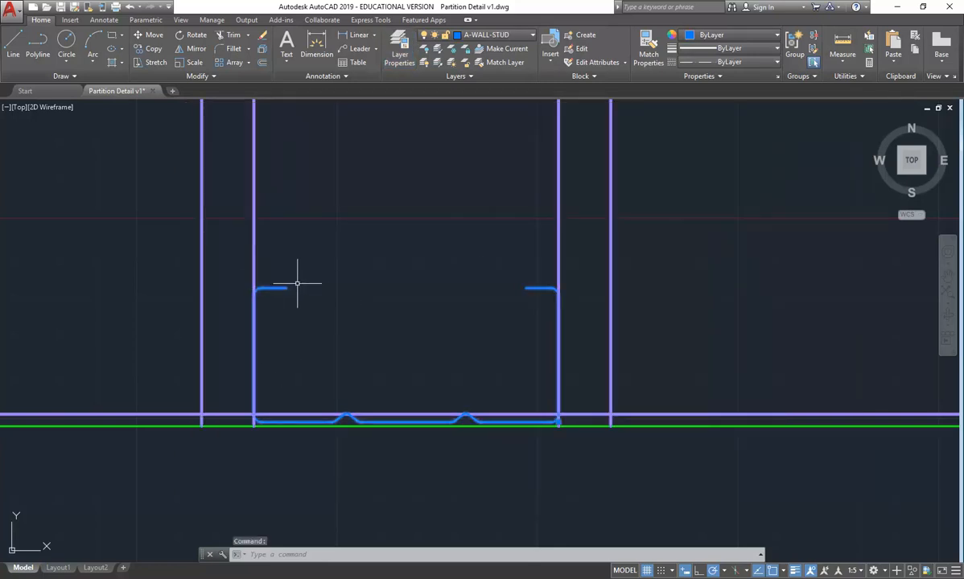
{"action": "key", "text": "Escape"}
{"action": "key", "text": "Escape"}
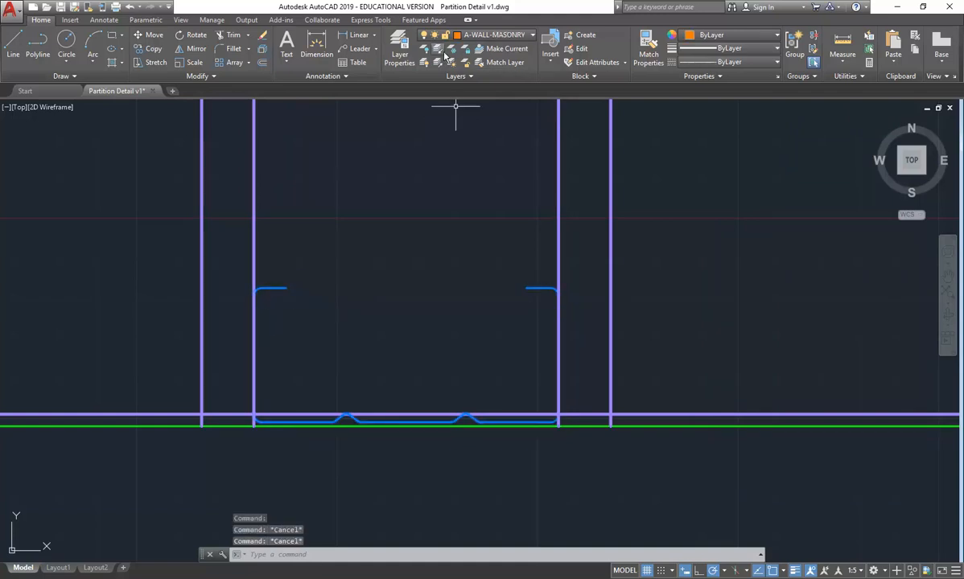
{"action": "left_click", "coordinate": [399, 54]}
{"action": "left_click", "coordinate": [291, 215]}
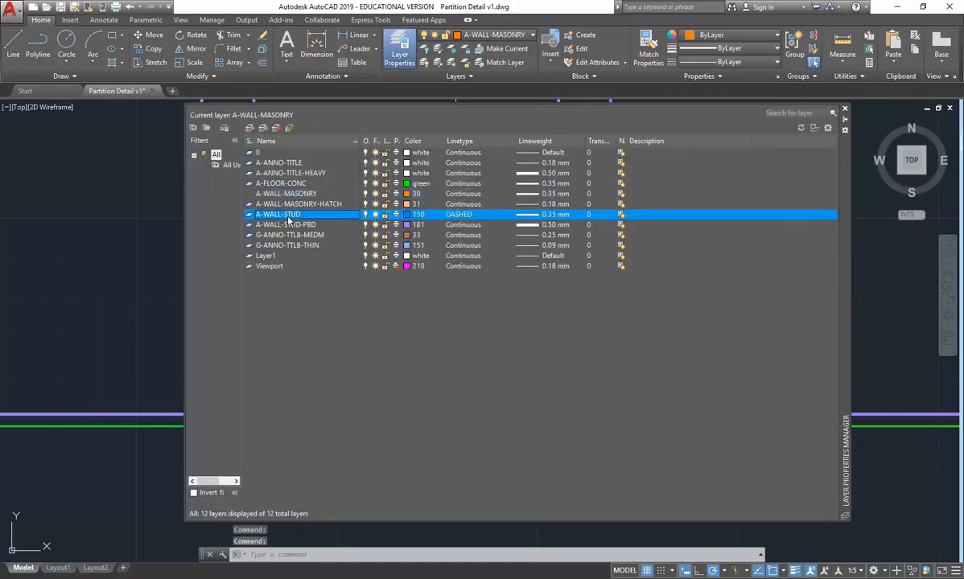
{"action": "left_click", "coordinate": [532, 219]}
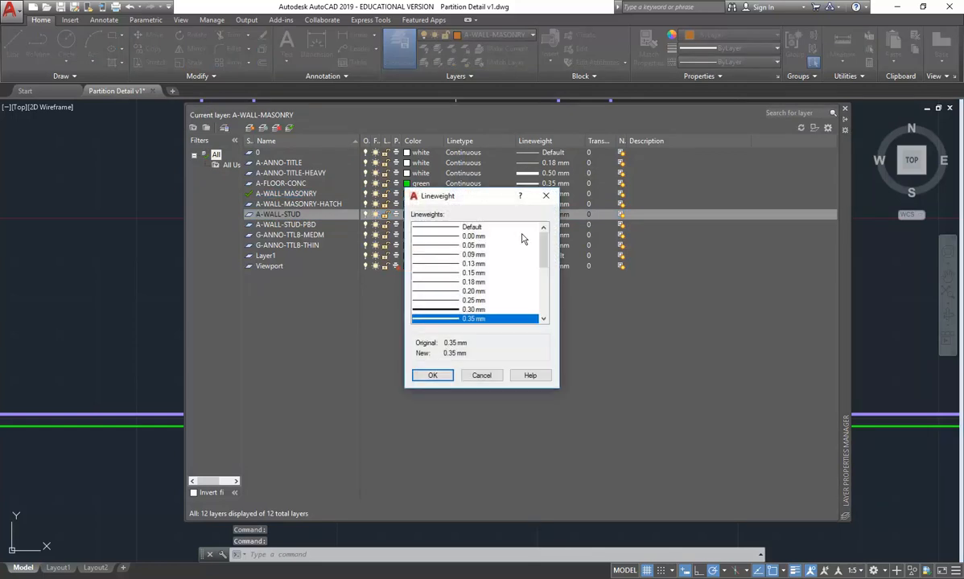
{"action": "scroll", "coordinate": [450, 309], "scroll_direction": "down", "scroll_amount": 1}
{"action": "left_click", "coordinate": [451, 310]}
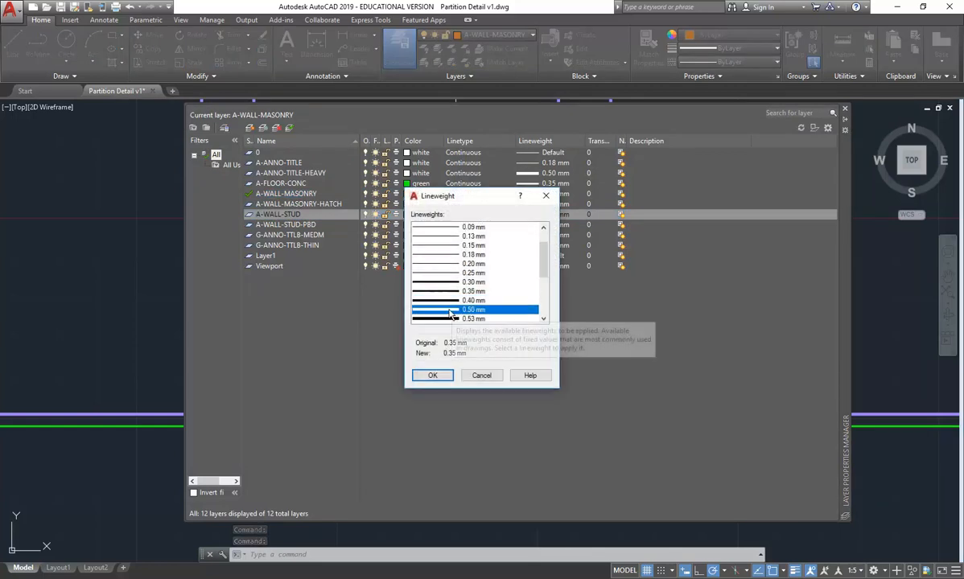
{"action": "left_click", "coordinate": [432, 375]}
{"action": "left_click", "coordinate": [844, 108]}
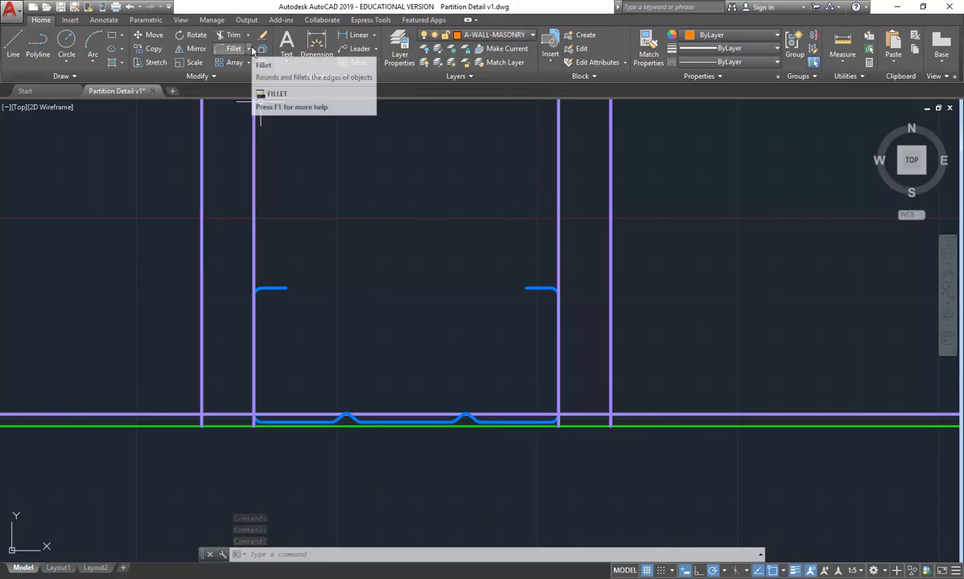
Step: Fillet both outer plasterboard lines with the offset horizontal line to form square corners at the base of the wall
{"action": "left_click", "coordinate": [216, 48]}
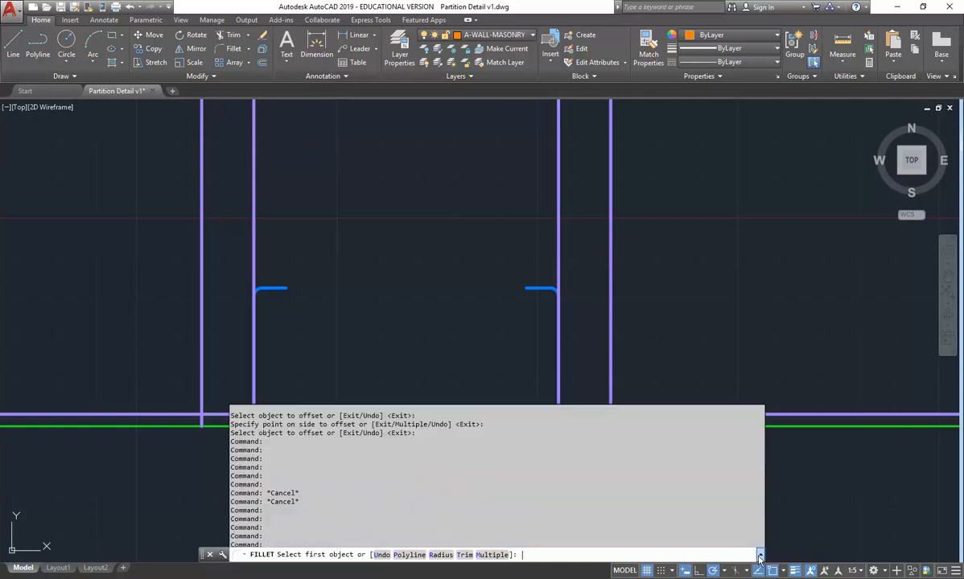
{"action": "left_click", "coordinate": [201, 383]}
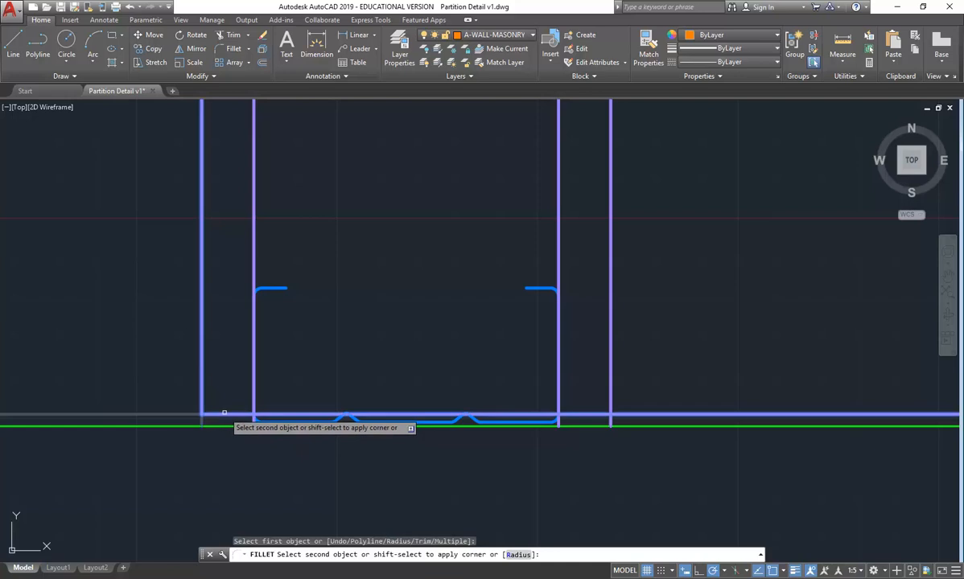
{"action": "left_click", "coordinate": [223, 414]}
{"action": "key", "text": "Return"}
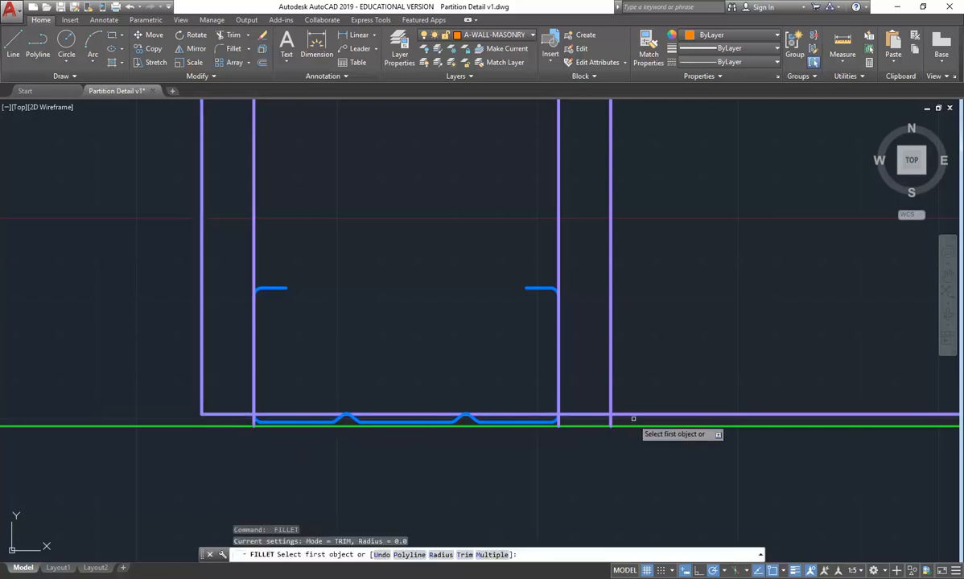
{"action": "left_click", "coordinate": [591, 410]}
{"action": "left_click", "coordinate": [593, 414]}
{"action": "left_click", "coordinate": [611, 404]}
{"action": "left_click", "coordinate": [611, 403]}
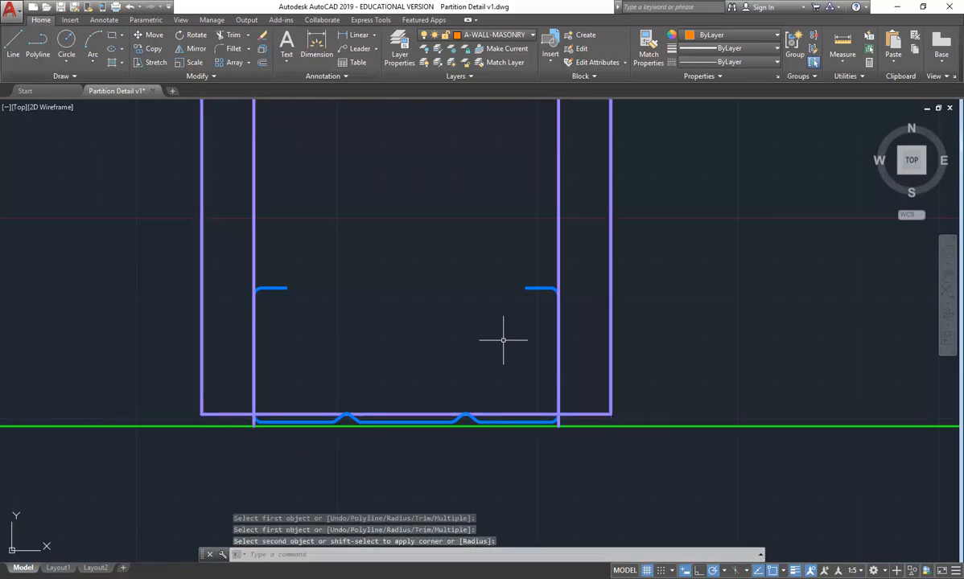
Step: Start a trim with both inner plasterboard lines as cutting edges
{"action": "left_click", "coordinate": [232, 35]}
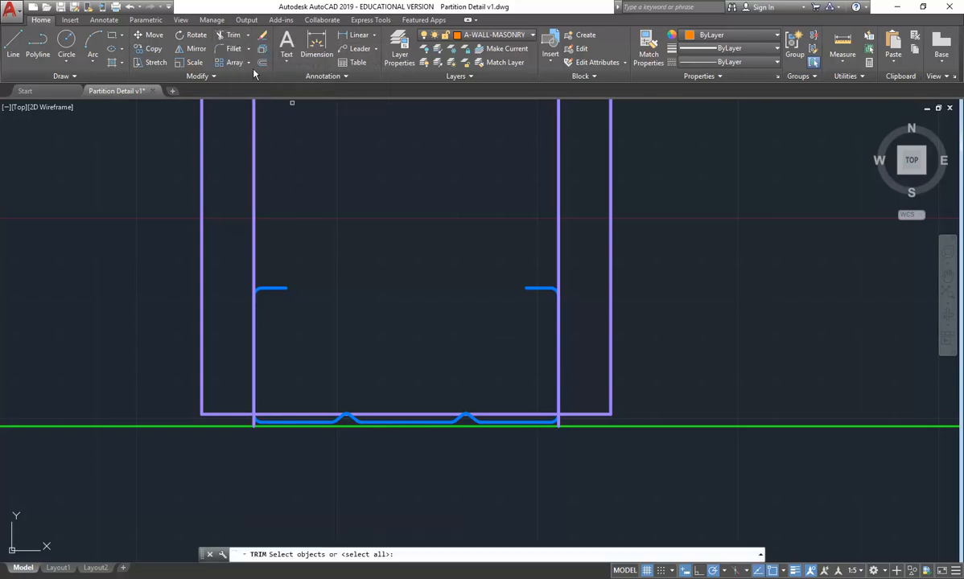
{"action": "left_click", "coordinate": [558, 169]}
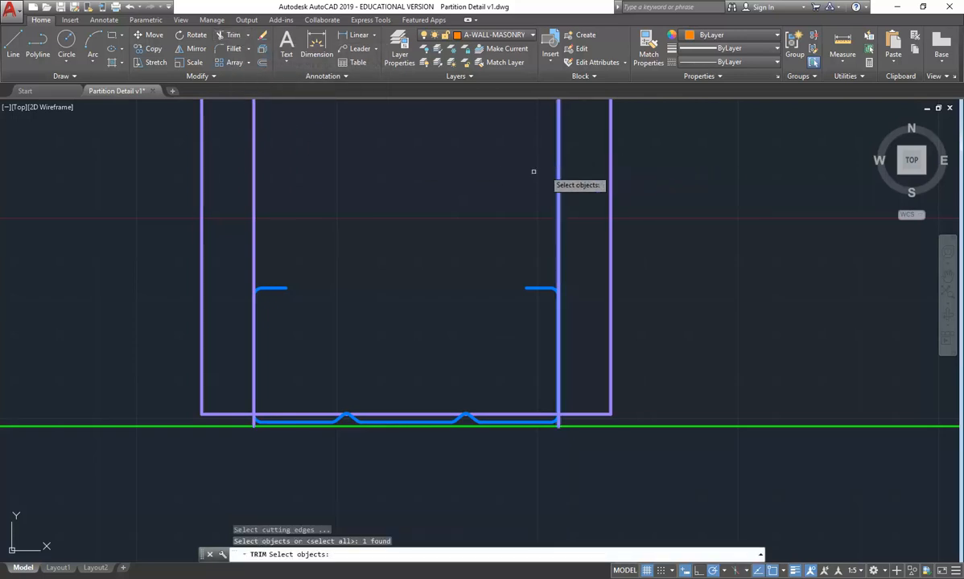
{"action": "left_click", "coordinate": [253, 182]}
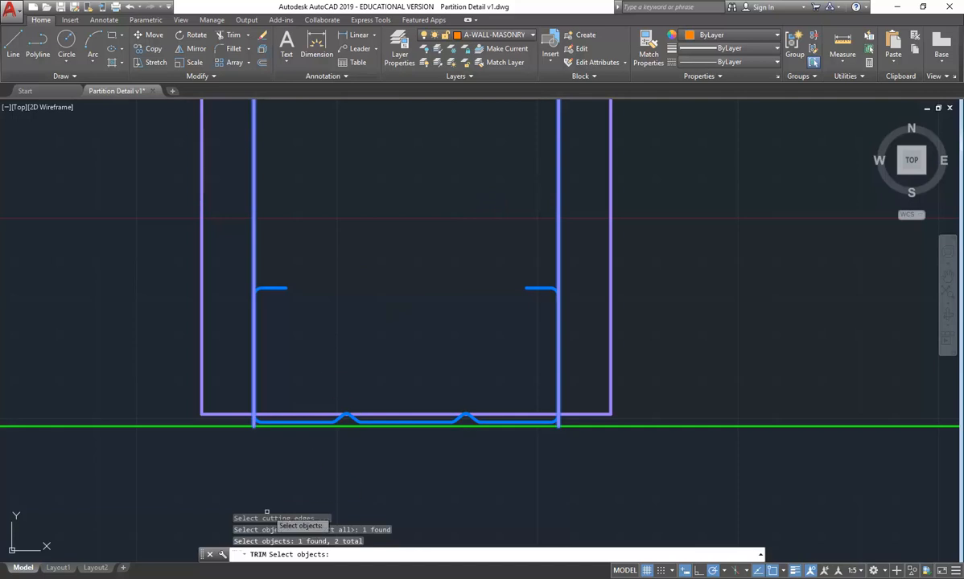
Step: Switch to the classroom management console, toggle the full-screen demonstration for the class computers, and return to the drawing
{"action": "left_click", "coordinate": [212, 567]}
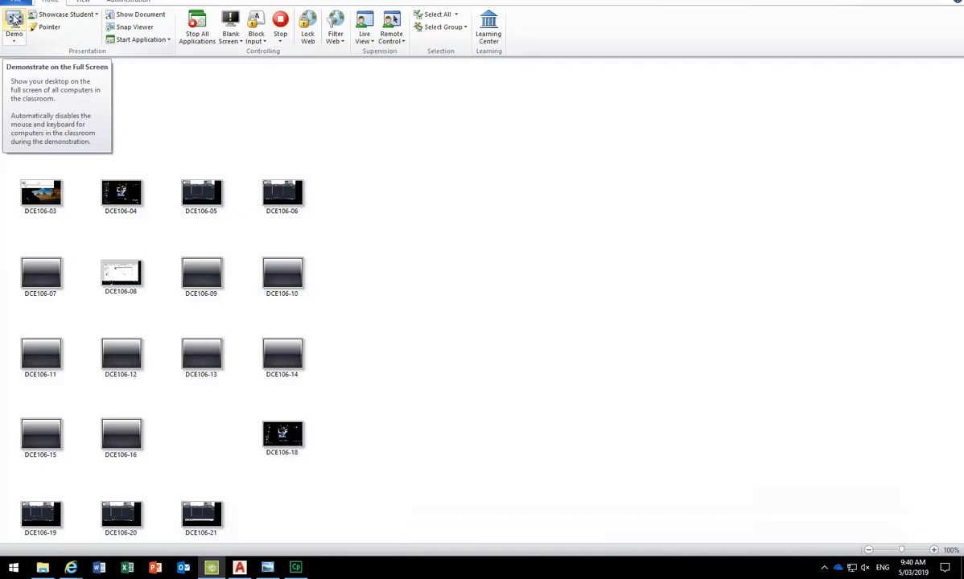
{"action": "left_click", "coordinate": [14, 17]}
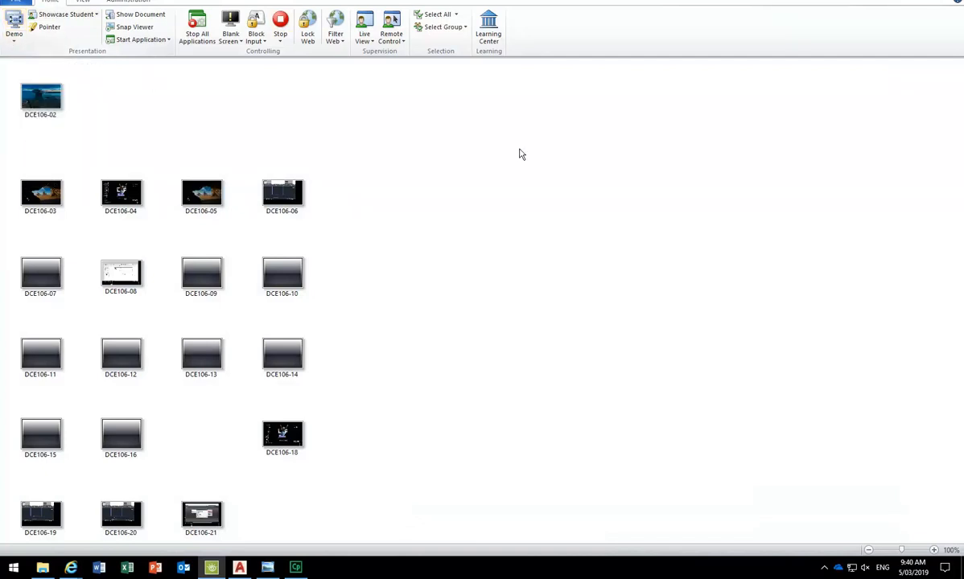
{"action": "left_click", "coordinate": [895, 9]}
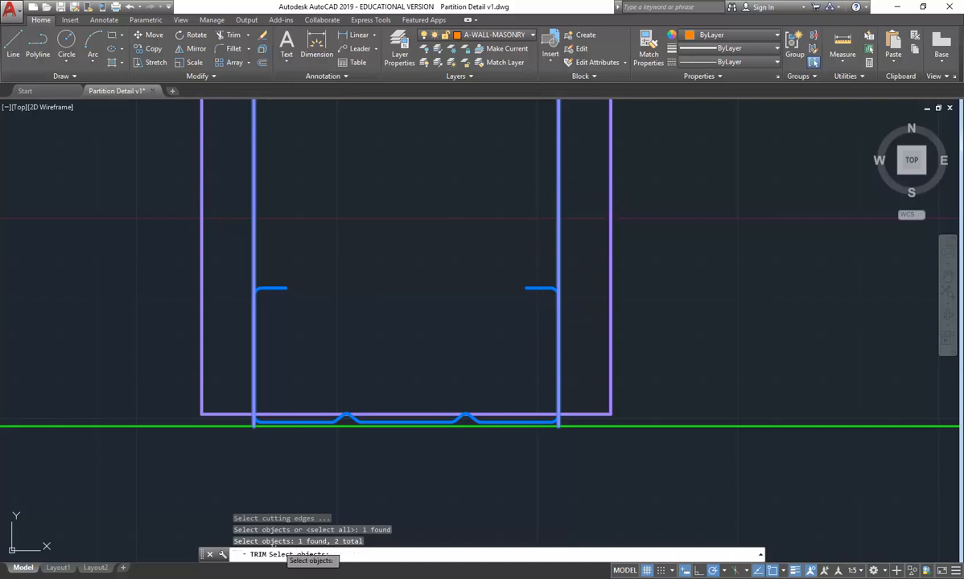
Step: Add the horizontal base line as a cutting edge and trim its span between the boards and the inner lines' ends below it
{"action": "left_click", "coordinate": [527, 414]}
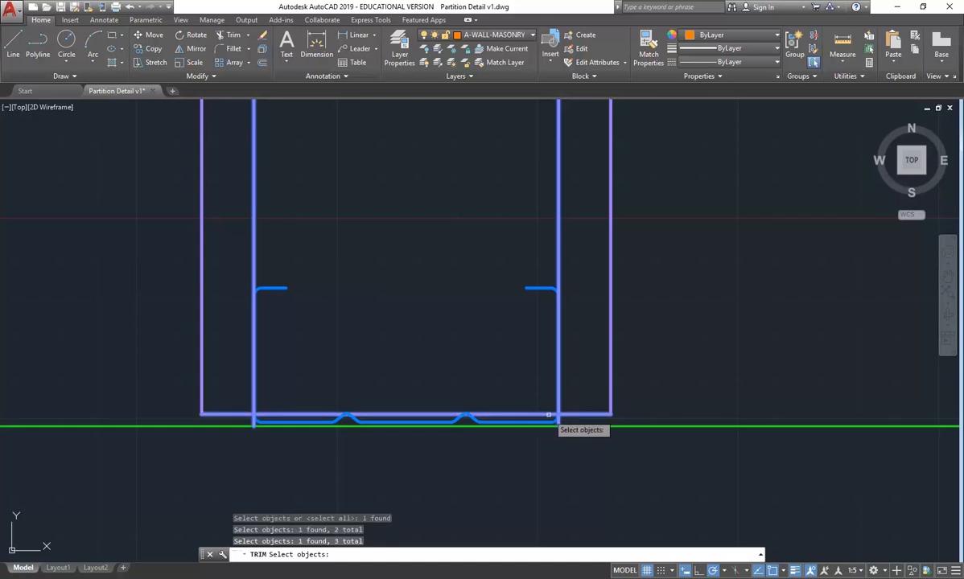
{"action": "key", "text": "Return"}
{"action": "left_click", "coordinate": [553, 415]}
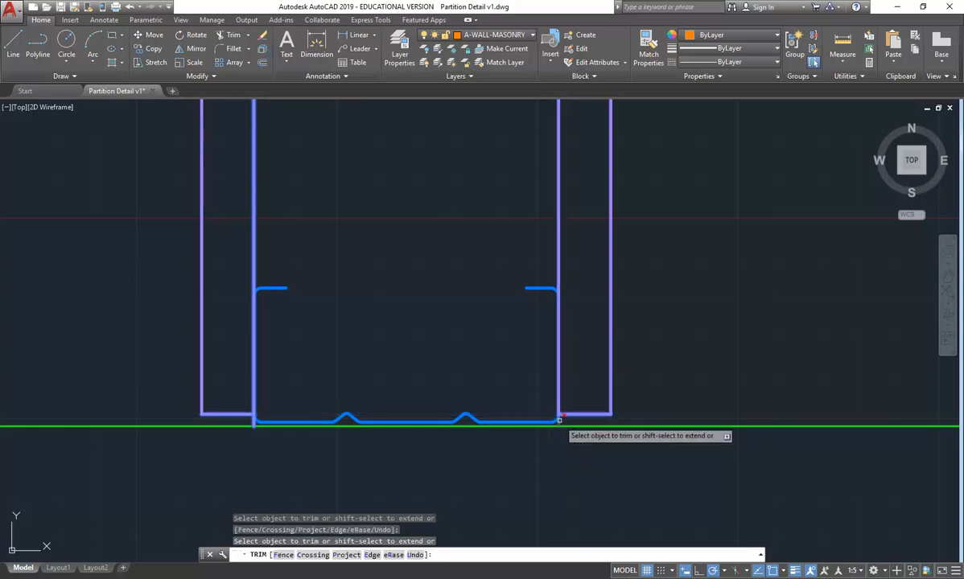
{"action": "scroll", "coordinate": [559, 419], "scroll_direction": "up", "scroll_amount": 5}
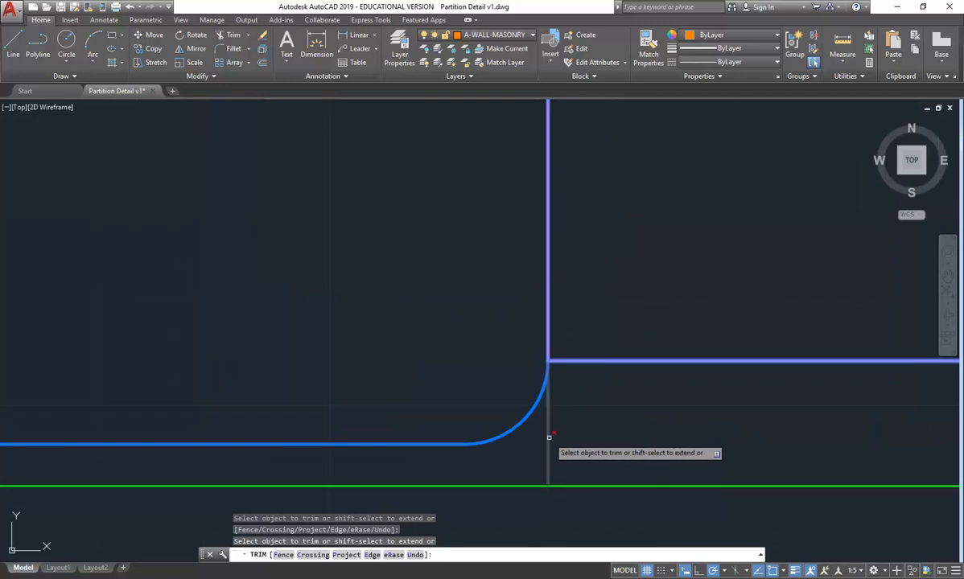
{"action": "scroll", "coordinate": [499, 386], "scroll_direction": "down", "scroll_amount": 5}
{"action": "scroll", "coordinate": [337, 354], "scroll_direction": "up", "scroll_amount": 4}
{"action": "scroll", "coordinate": [398, 320], "scroll_direction": "up", "scroll_amount": 2}
{"action": "scroll", "coordinate": [450, 300], "scroll_direction": "down", "scroll_amount": 8}
{"action": "middle_click_drag", "start_coordinate": [456, 291], "coordinate": [306, 435]}
{"action": "right_click", "coordinate": [317, 258]}
{"action": "left_click", "coordinate": [332, 272]}
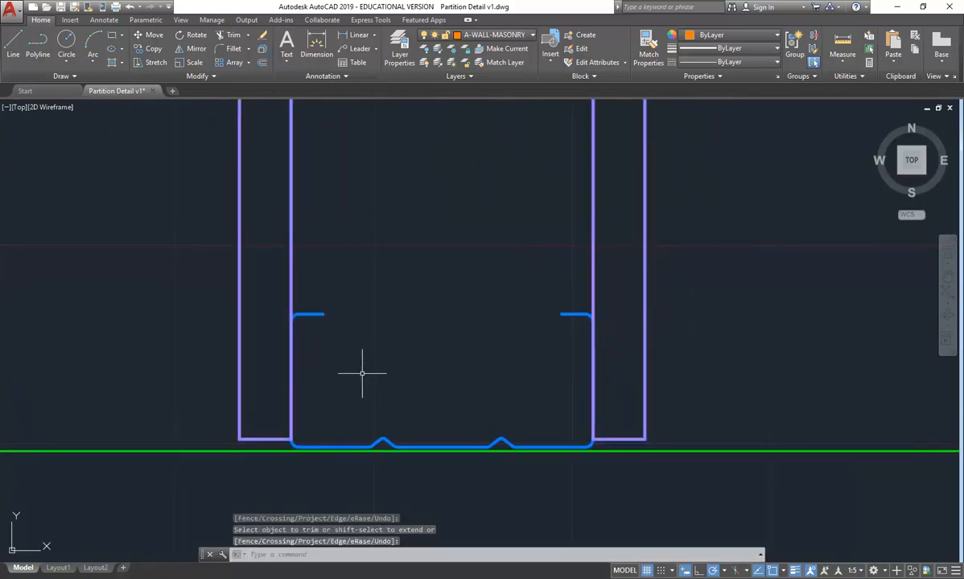
Step: Look over the trimmed plasterboard bases, the bottom track and the full height of the partition
{"action": "middle_click_drag", "start_coordinate": [366, 341], "coordinate": [367, 317]}
{"action": "scroll", "coordinate": [471, 332], "scroll_direction": "down", "scroll_amount": 2}
{"action": "scroll", "coordinate": [434, 353], "scroll_direction": "down", "scroll_amount": 3}
{"action": "scroll", "coordinate": [424, 366], "scroll_direction": "up", "scroll_amount": 3}
{"action": "middle_click_drag", "start_coordinate": [424, 366], "coordinate": [402, 323]}
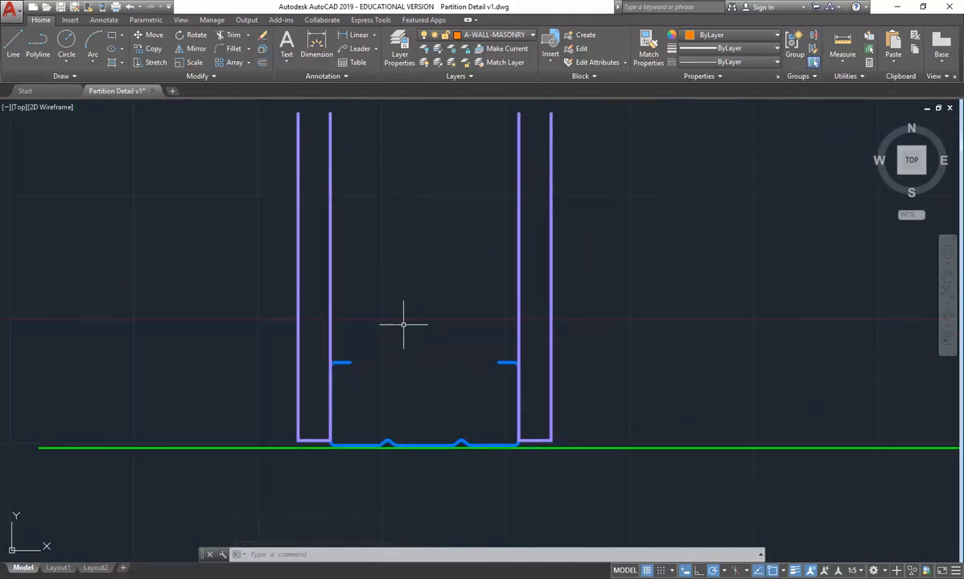
{"action": "middle_click_drag", "start_coordinate": [403, 325], "coordinate": [441, 319]}
{"action": "scroll", "coordinate": [420, 306], "scroll_direction": "down", "scroll_amount": 2}
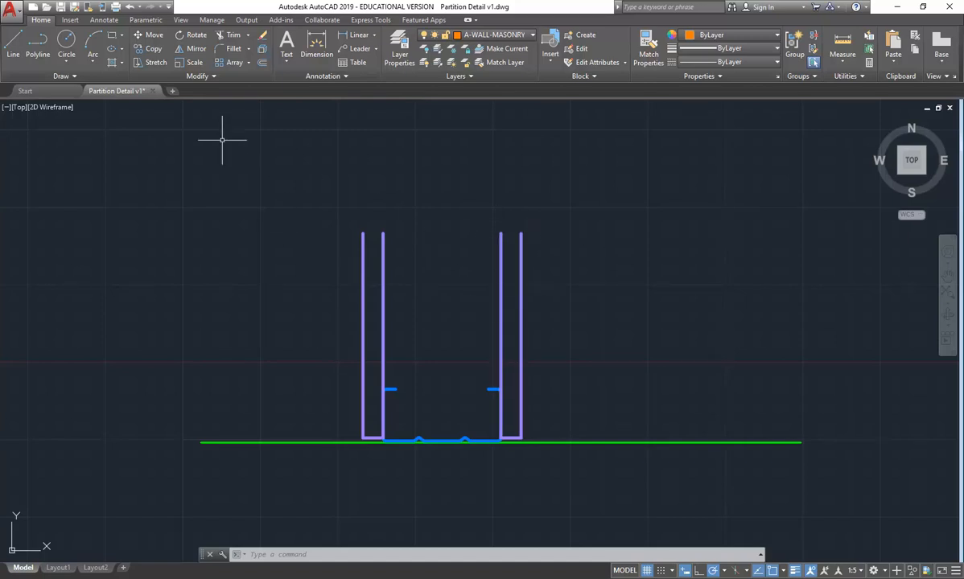
{"action": "left_click", "coordinate": [148, 62]}
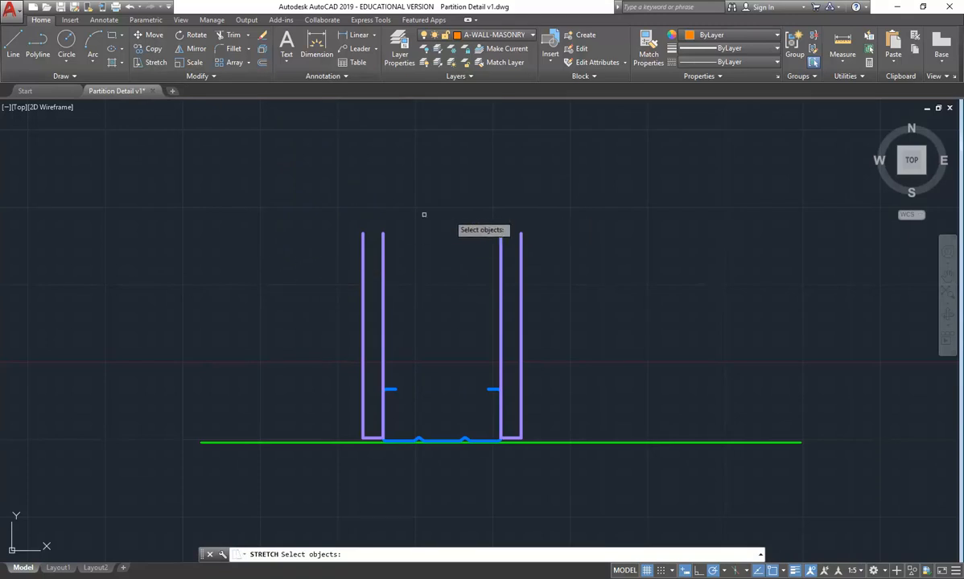
{"action": "left_click", "coordinate": [251, 167]}
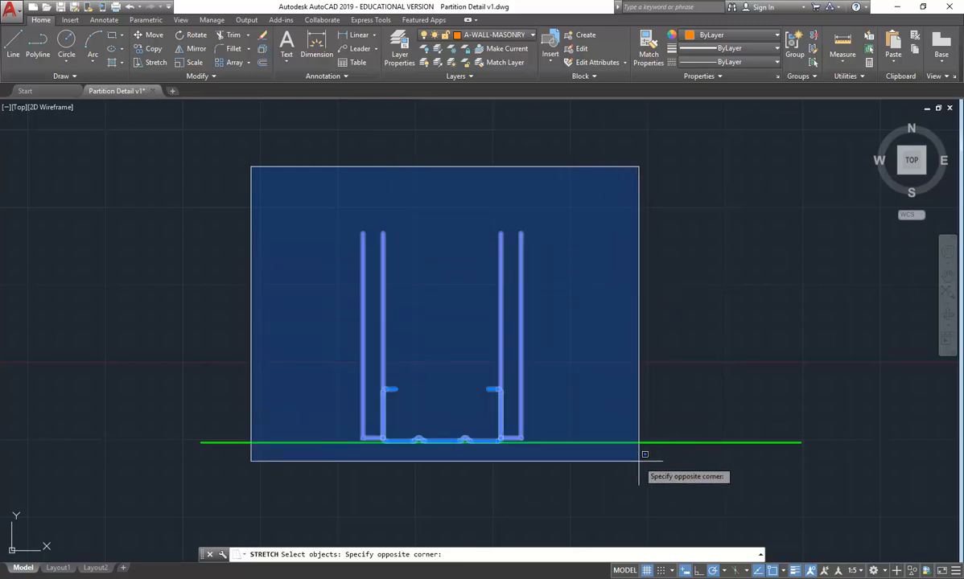
{"action": "left_click", "coordinate": [554, 240]}
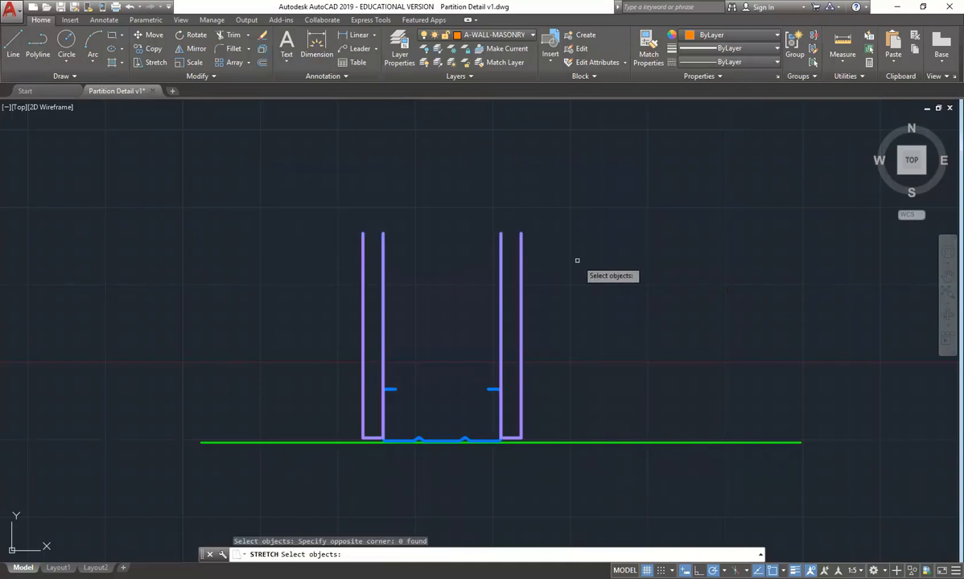
{"action": "left_click", "coordinate": [609, 175]}
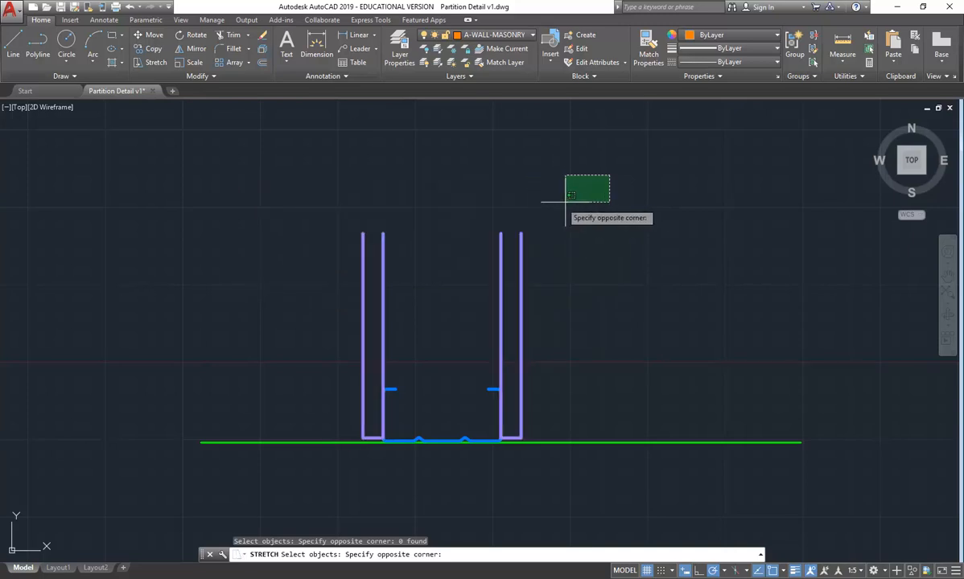
{"action": "left_click", "coordinate": [272, 263]}
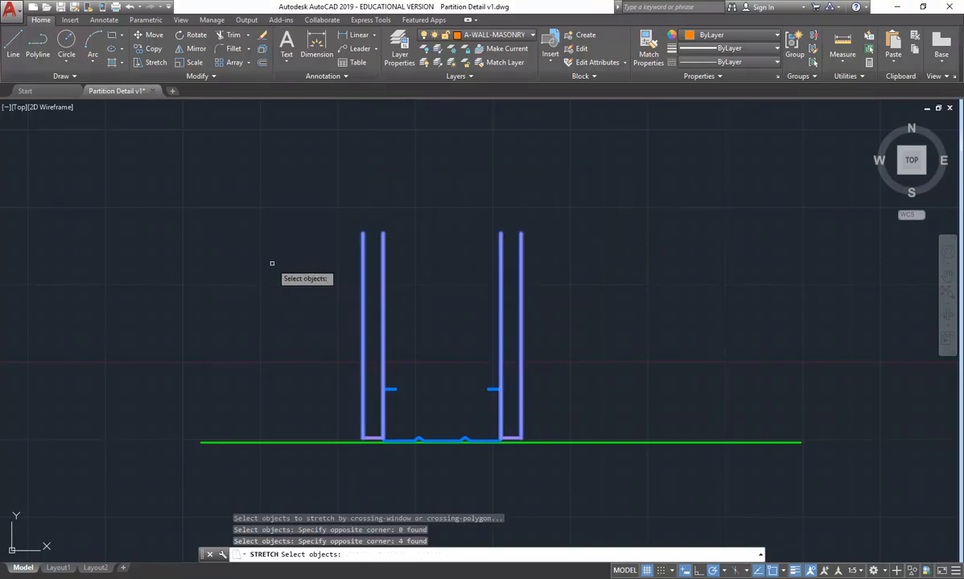
{"action": "key", "text": "Escape"}
{"action": "key", "text": "Escape"}
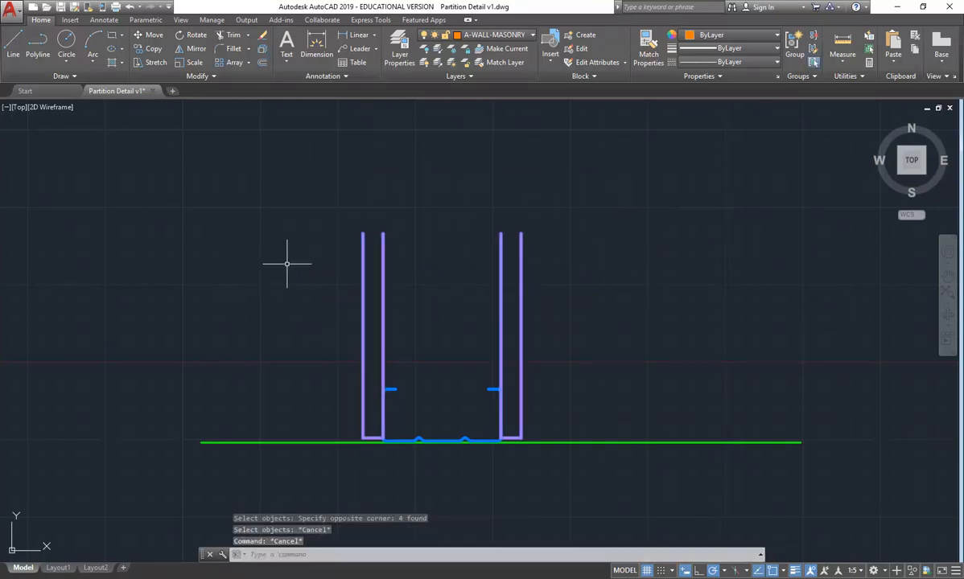
{"action": "left_click", "coordinate": [145, 62]}
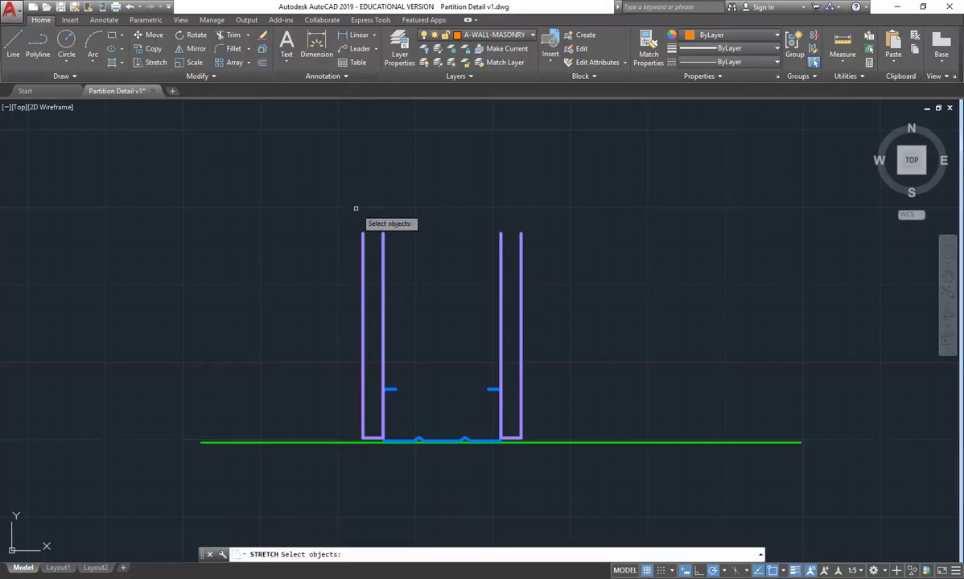
{"action": "left_click", "coordinate": [297, 202]}
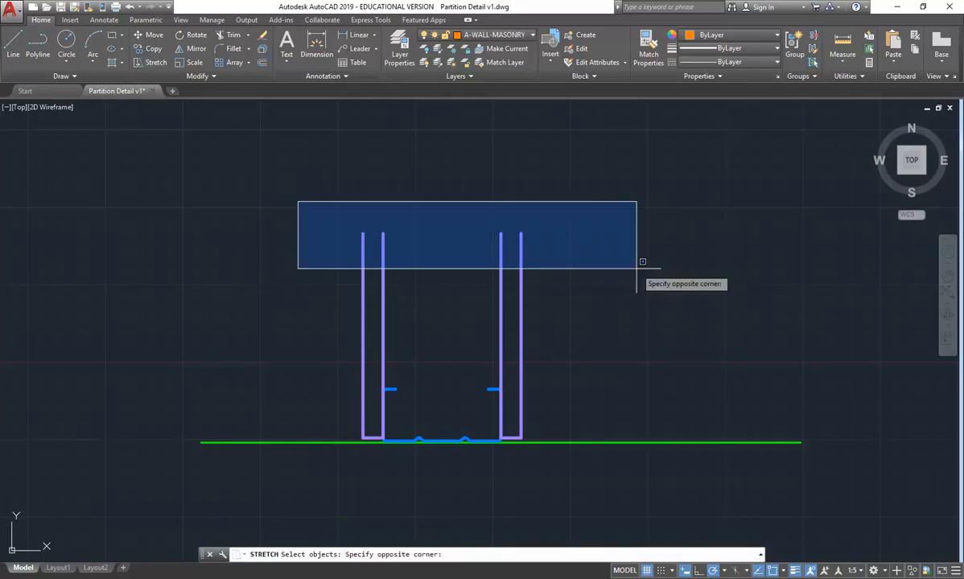
{"action": "left_click", "coordinate": [555, 256]}
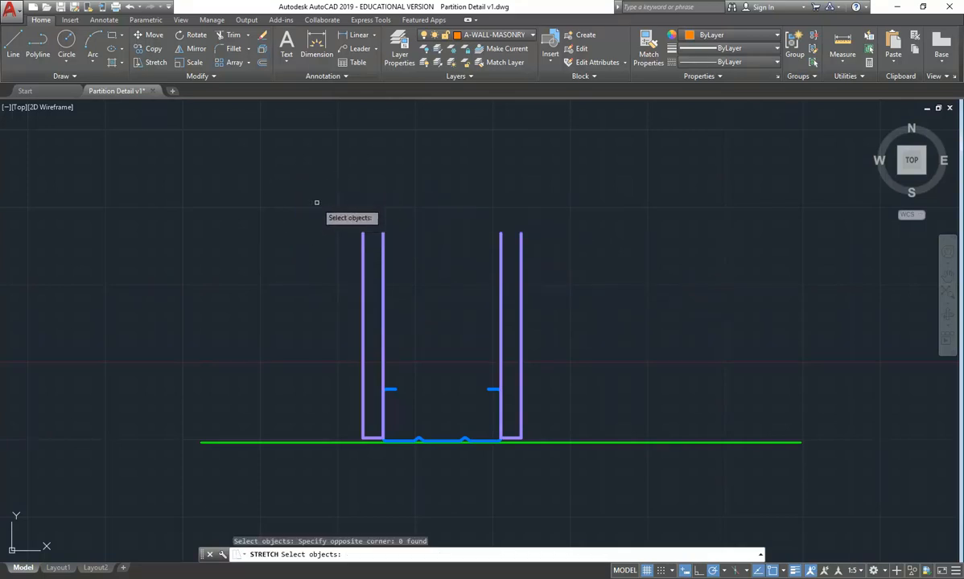
{"action": "type", "text": "C"}
{"action": "key", "text": "Return"}
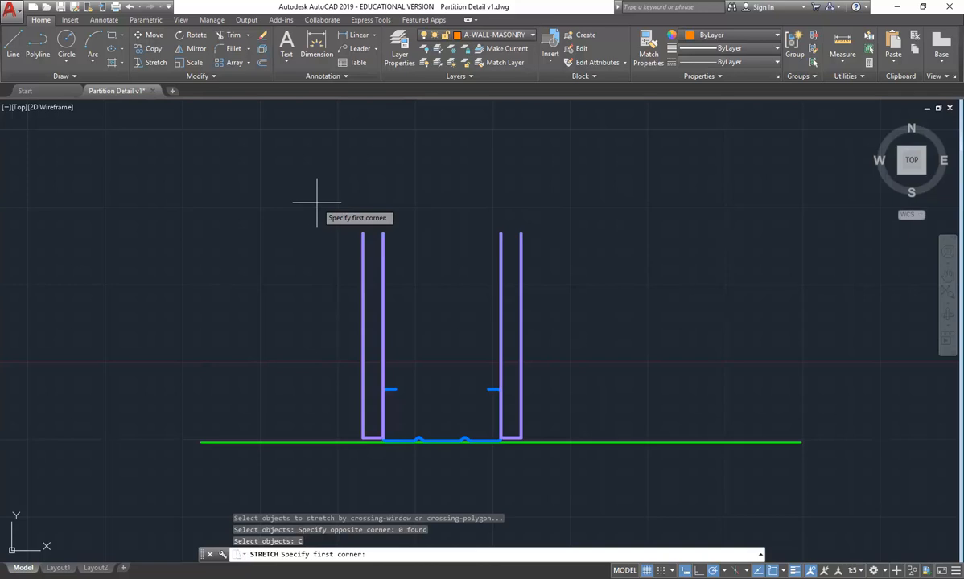
{"action": "left_click", "coordinate": [303, 196]}
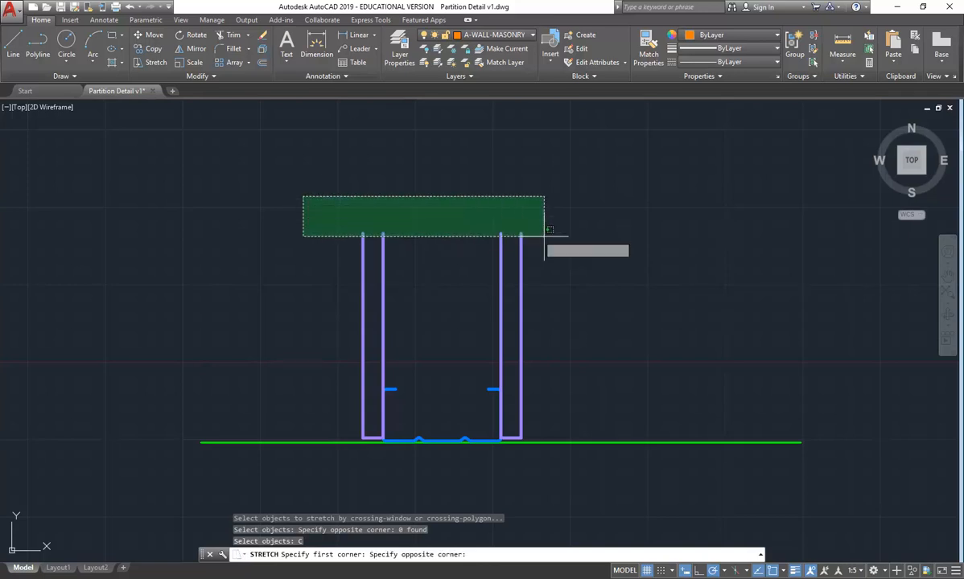
{"action": "left_click", "coordinate": [596, 262]}
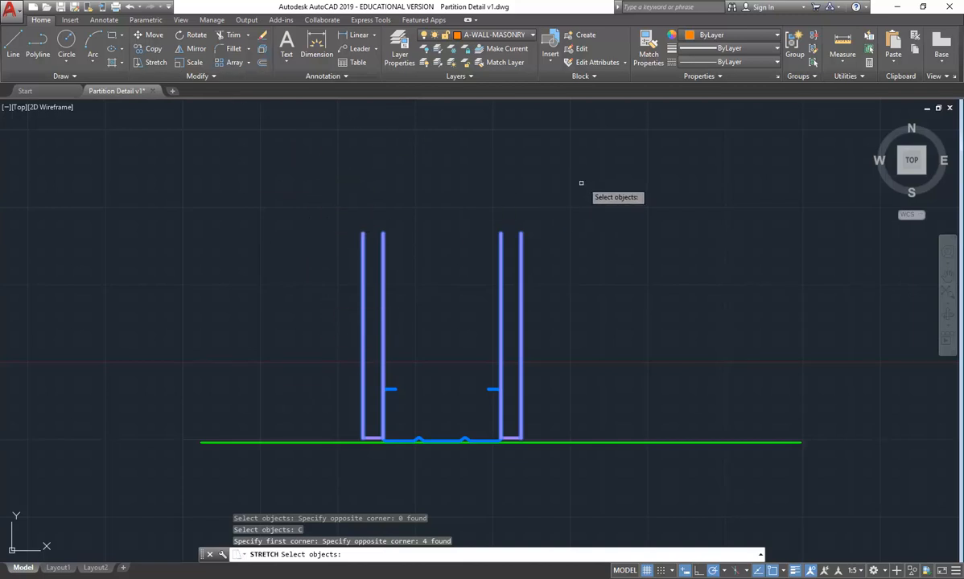
{"action": "key", "text": "Escape"}
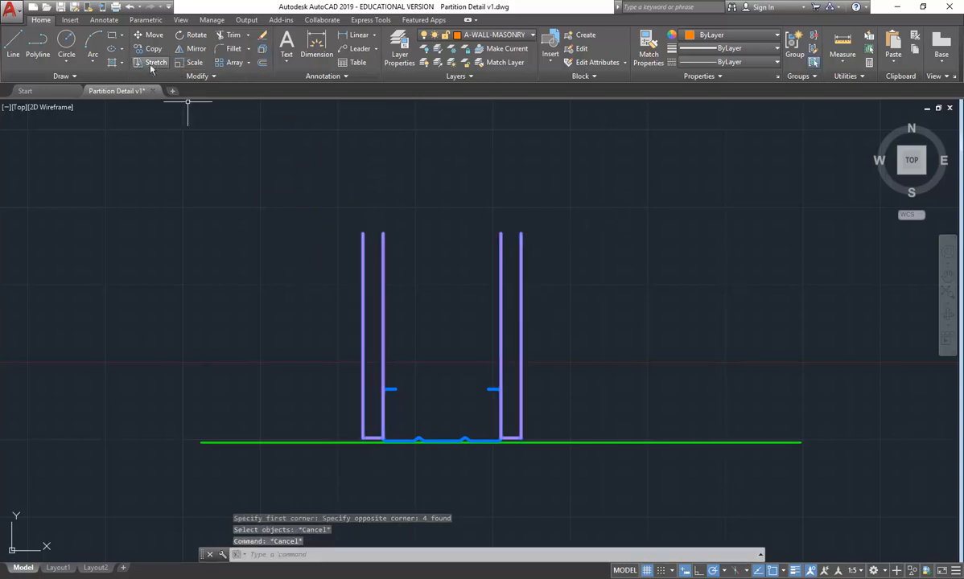
Step: Stretch the upper ends of the four vertical plasterboard lines straight up by about 310 mm using a crossing selection
{"action": "left_click", "coordinate": [131, 59]}
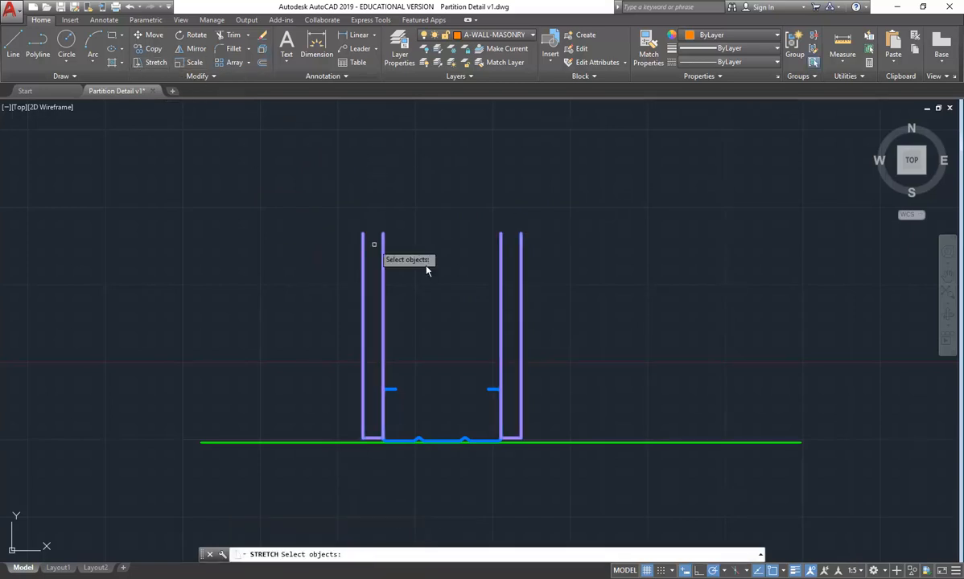
{"action": "left_click", "coordinate": [577, 180]}
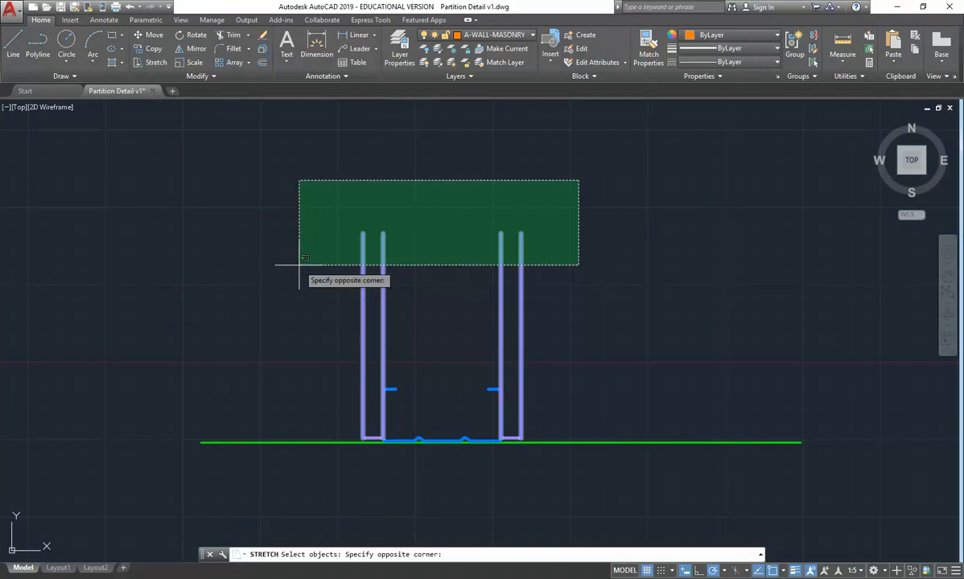
{"action": "left_click", "coordinate": [299, 265]}
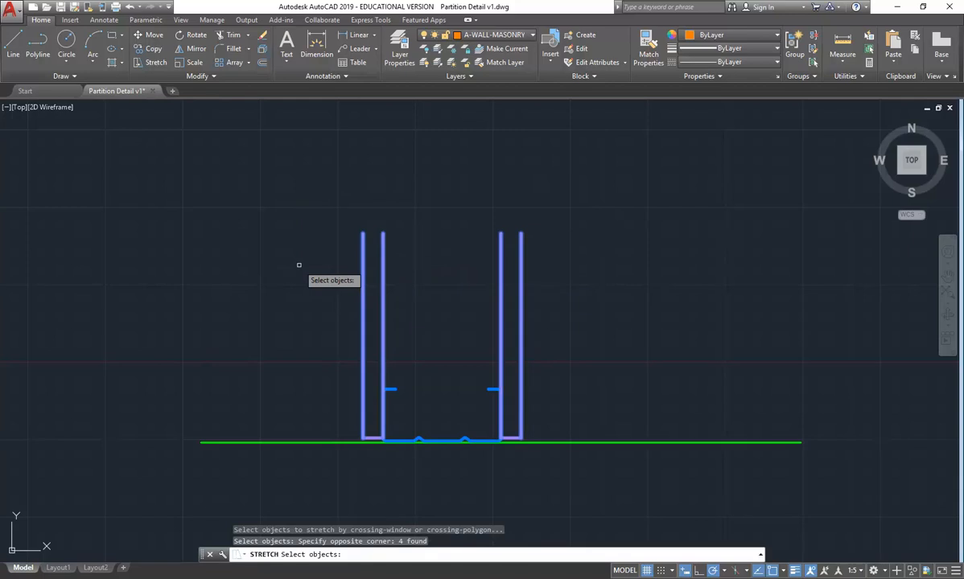
{"action": "left_click", "coordinate": [554, 186]}
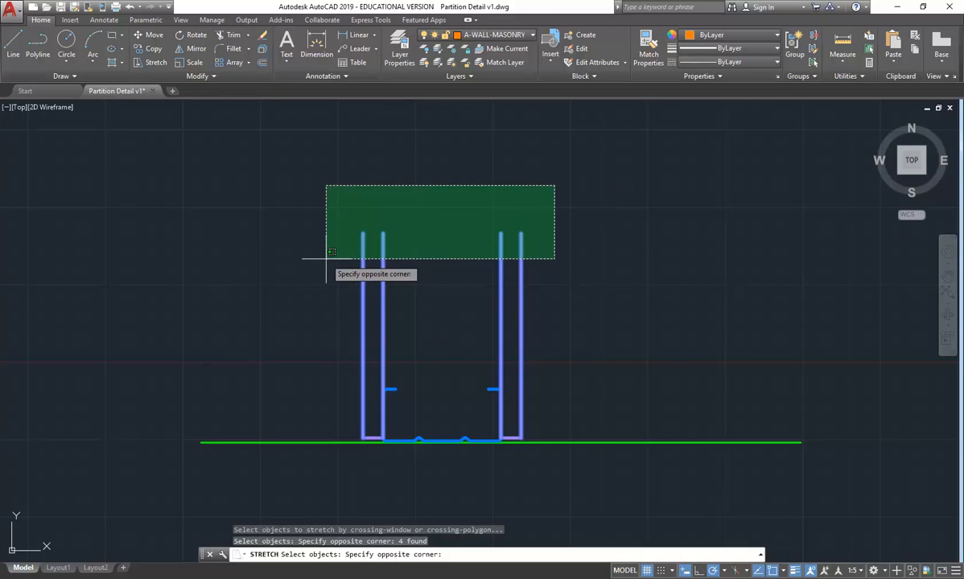
{"action": "left_click", "coordinate": [327, 259]}
{"action": "key", "text": "Return"}
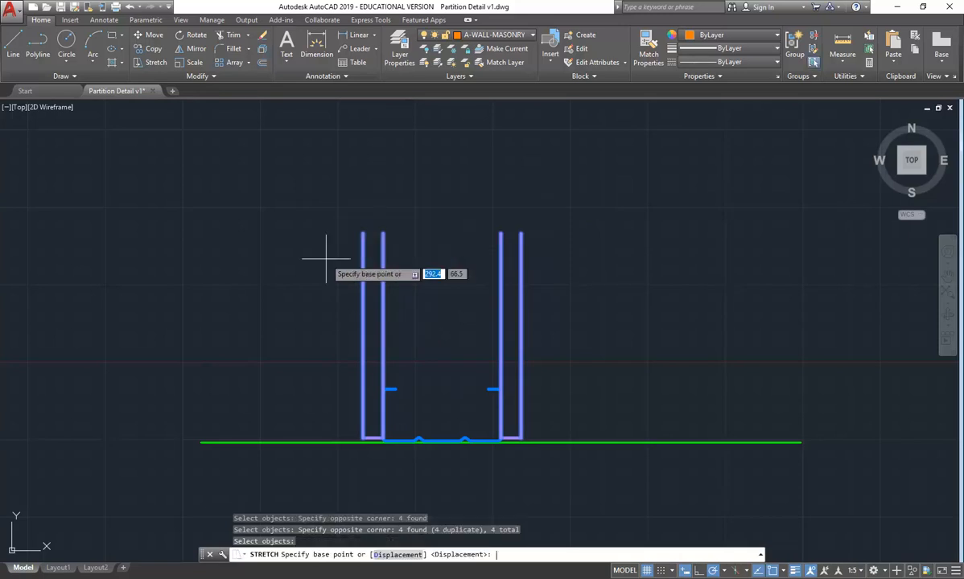
{"action": "left_click", "coordinate": [307, 293]}
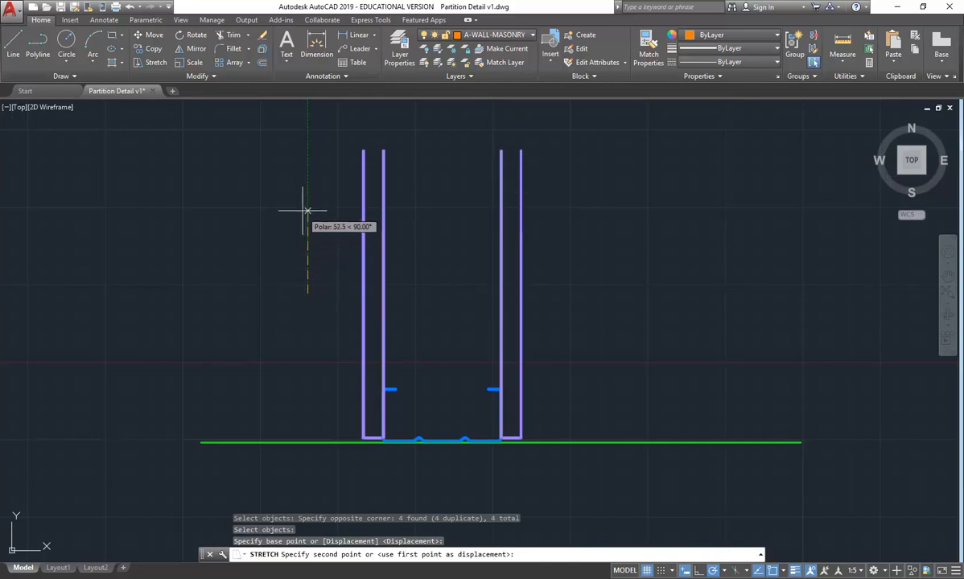
{"action": "scroll", "coordinate": [307, 241], "scroll_direction": "down", "scroll_amount": 5}
{"action": "scroll", "coordinate": [310, 269], "scroll_direction": "up", "scroll_amount": 3}
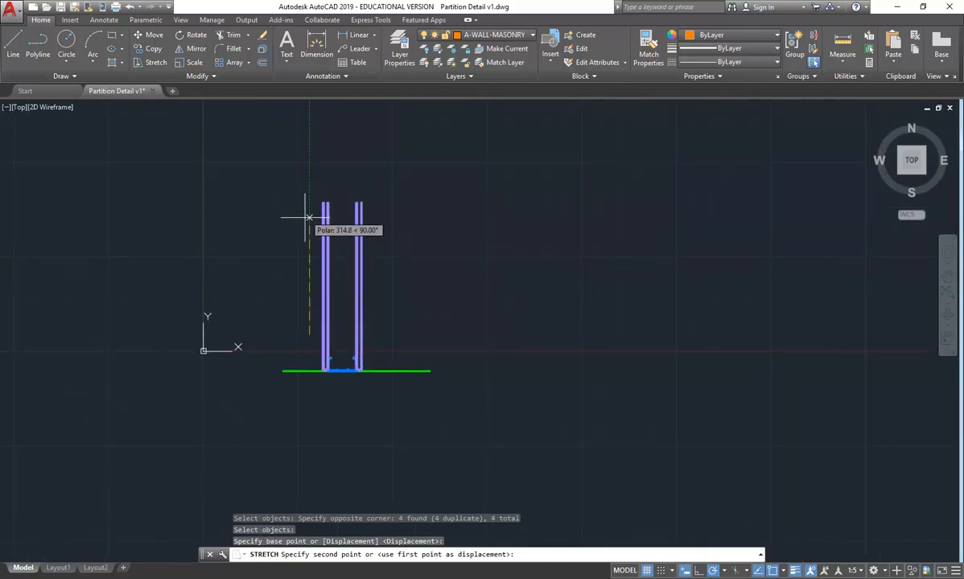
{"action": "left_click", "coordinate": [306, 219]}
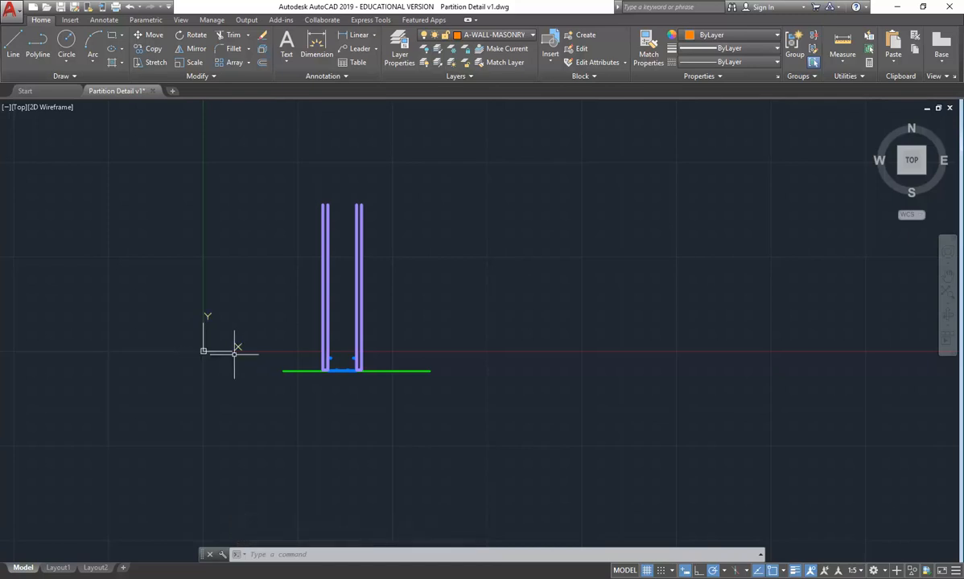
Step: Stretch the partition's base, including the floor line, bottom track and lower plasterboard ends, straight up using a crossing selection
{"action": "left_click", "coordinate": [155, 67]}
{"action": "left_click", "coordinate": [524, 297]}
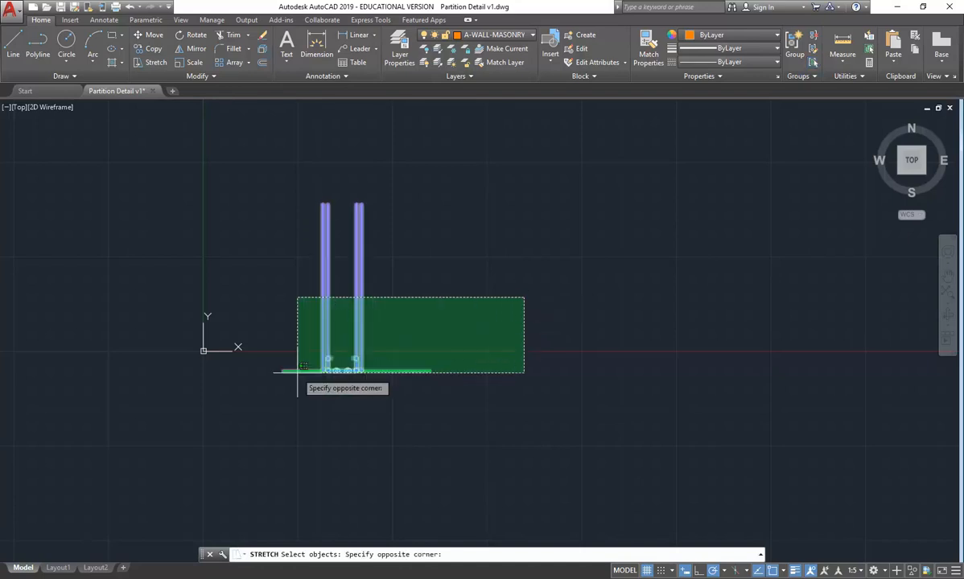
{"action": "left_click", "coordinate": [197, 411]}
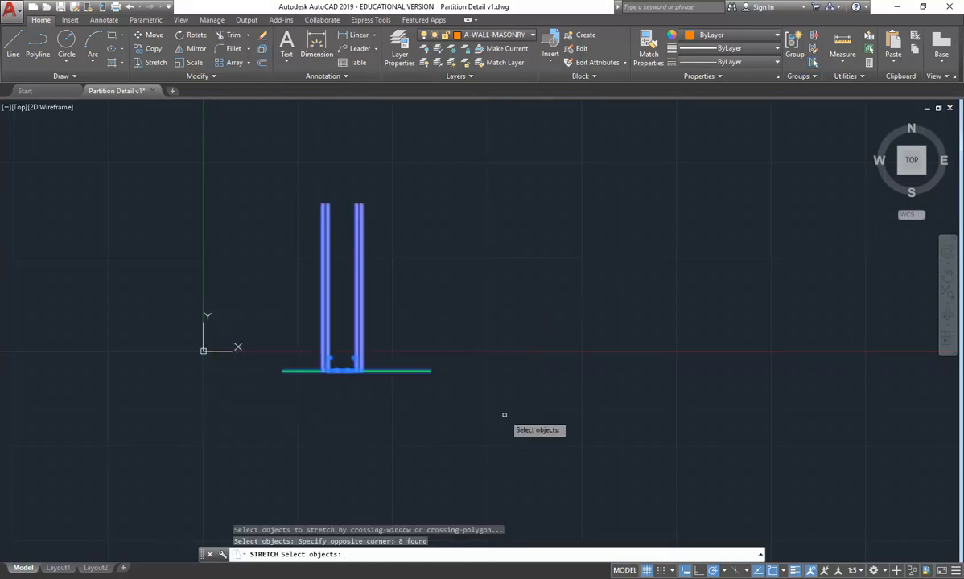
{"action": "key", "text": "Return"}
{"action": "left_click", "coordinate": [474, 414]}
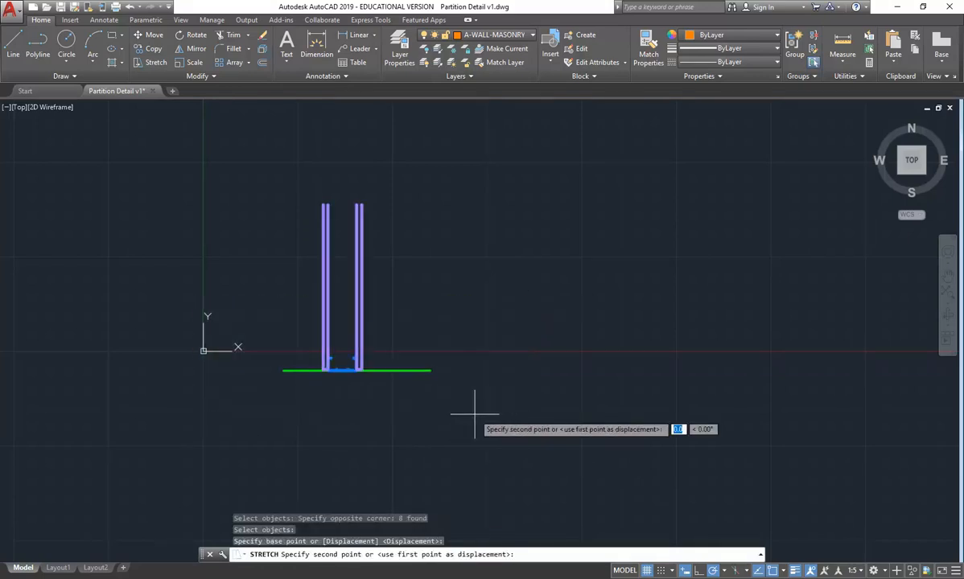
{"action": "left_click", "coordinate": [476, 362]}
Step: Stretch the upper ends of the four vertical plasterboard lines straight up with a crossing selection to make the wall taller
{"action": "middle_click_drag", "start_coordinate": [322, 326], "coordinate": [363, 447]}
{"action": "left_click", "coordinate": [148, 63]}
{"action": "left_click", "coordinate": [439, 297]}
{"action": "left_click", "coordinate": [265, 406]}
{"action": "key", "text": "Return"}
{"action": "left_click", "coordinate": [309, 390]}
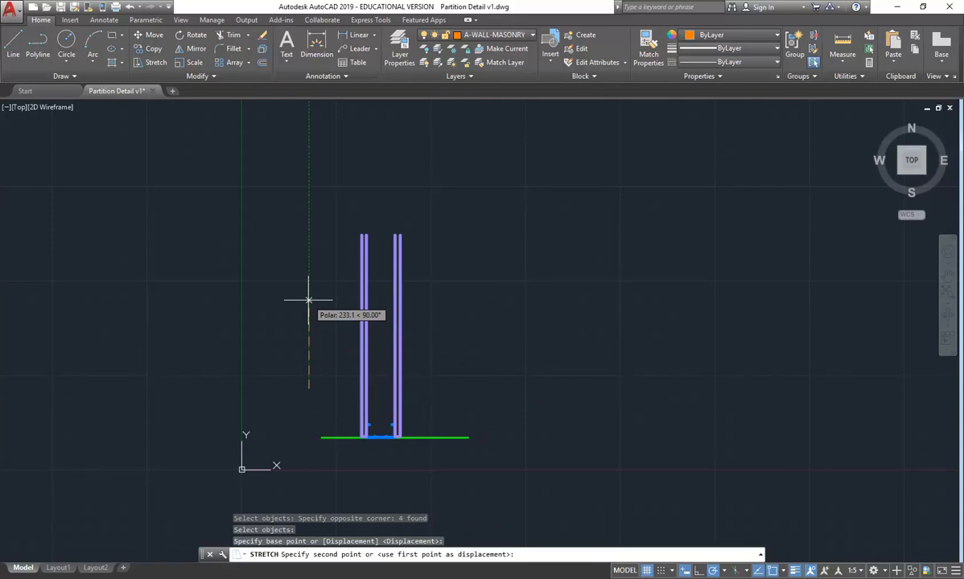
{"action": "left_click", "coordinate": [311, 315]}
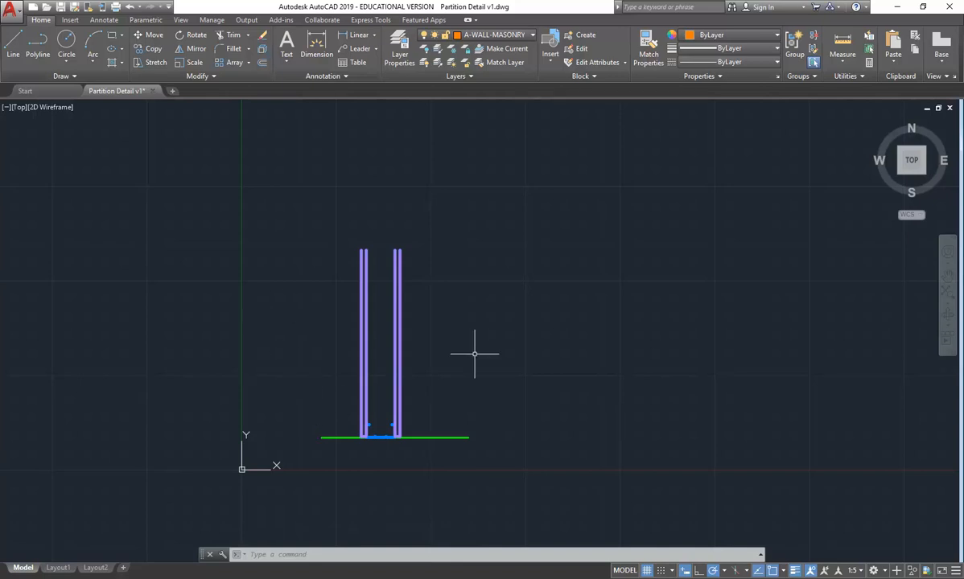
Step: Create a new layer named A-WALL-METAL
{"action": "scroll", "coordinate": [473, 348], "scroll_direction": "up", "scroll_amount": 2}
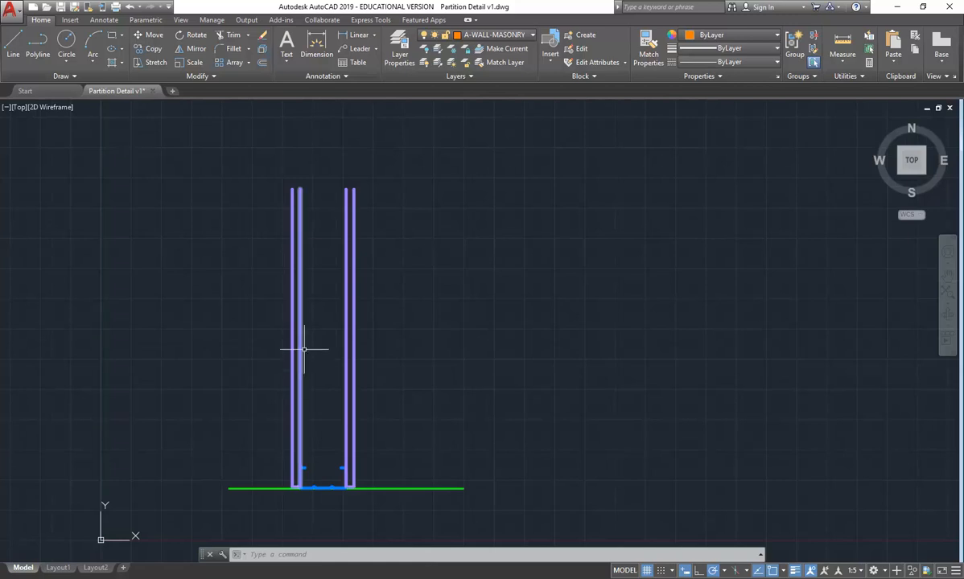
{"action": "scroll", "coordinate": [330, 507], "scroll_direction": "up", "scroll_amount": 3}
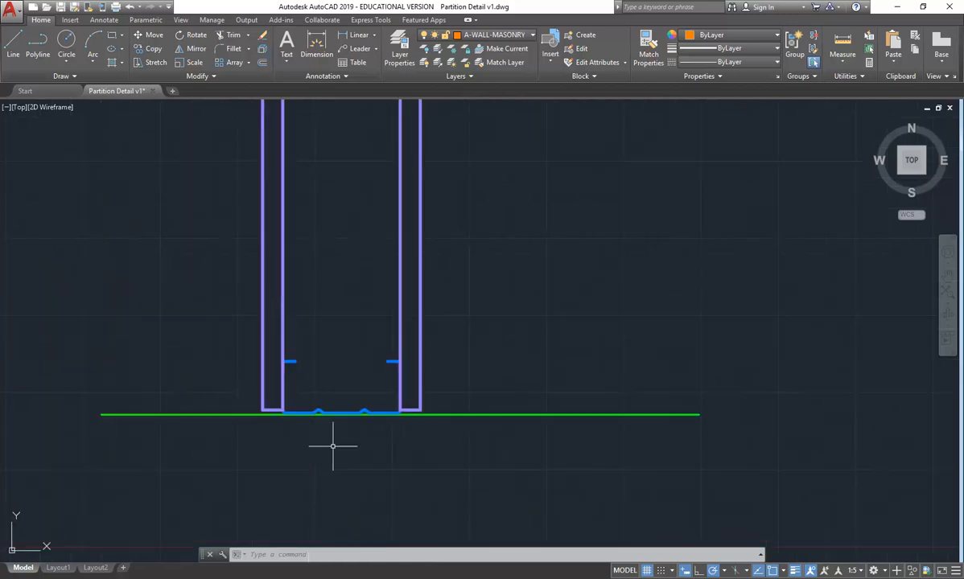
{"action": "scroll", "coordinate": [437, 254], "scroll_direction": "down", "scroll_amount": 3}
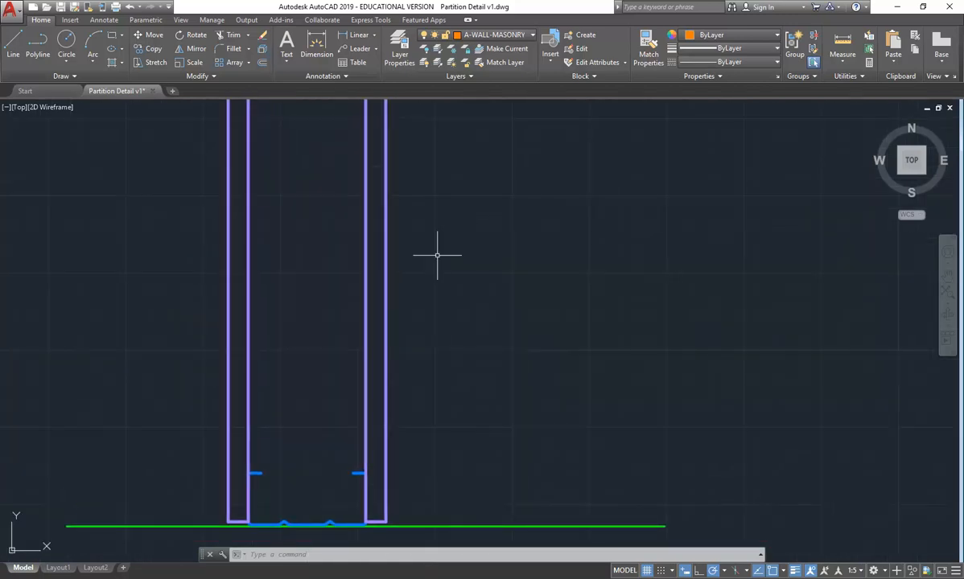
{"action": "left_click", "coordinate": [399, 48]}
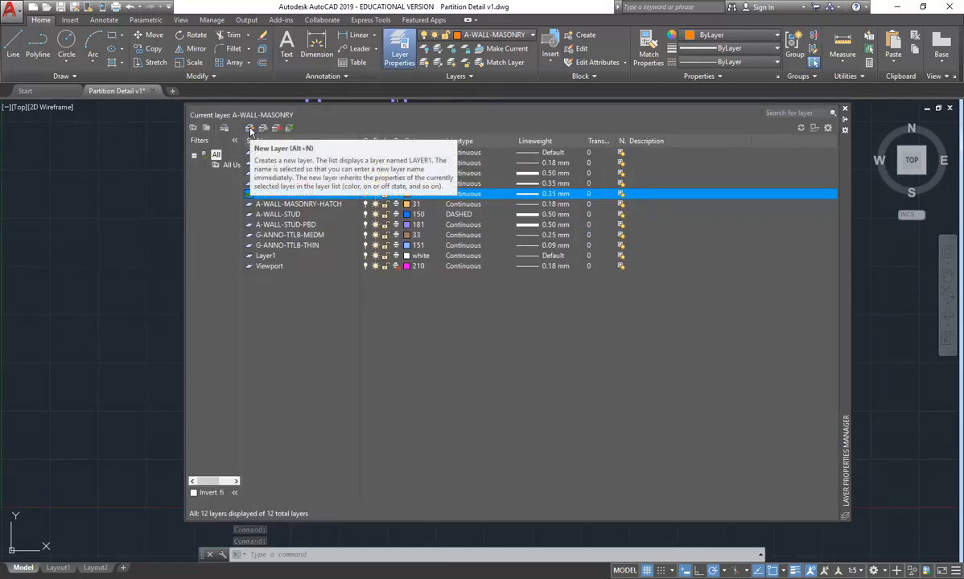
{"action": "left_click", "coordinate": [274, 140]}
{"action": "left_click", "coordinate": [273, 140]}
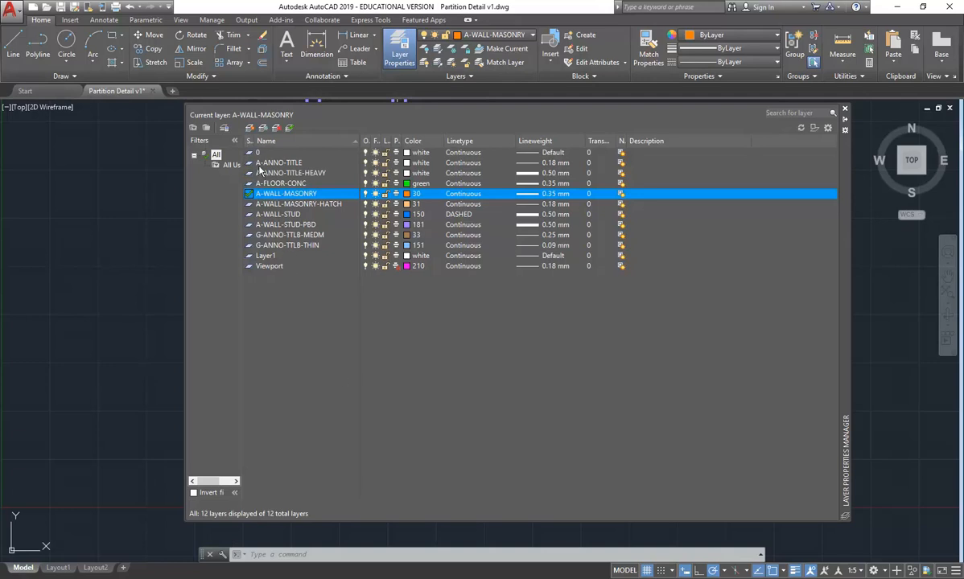
{"action": "left_click", "coordinate": [250, 129]}
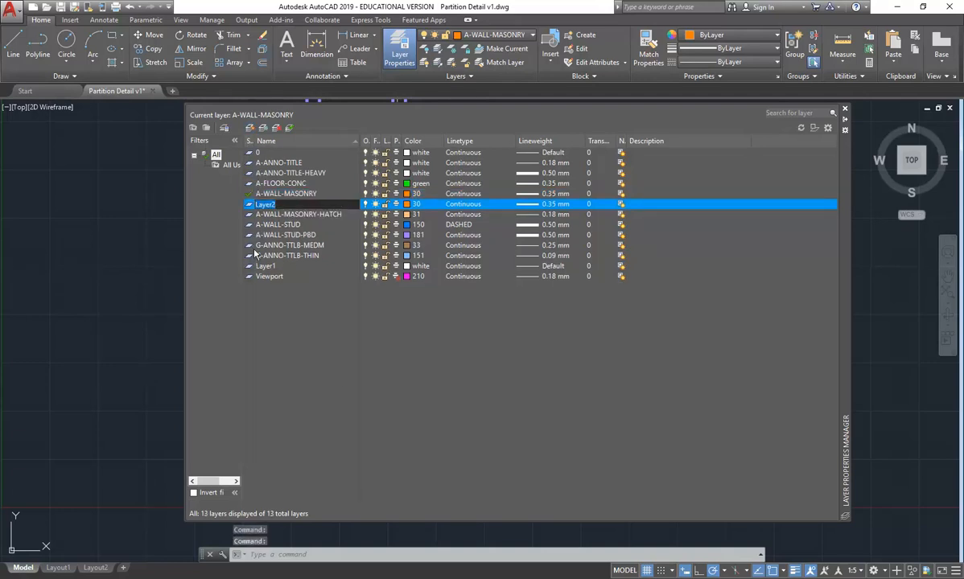
{"action": "type", "text": "a"}
{"action": "type", "text": "A-"}
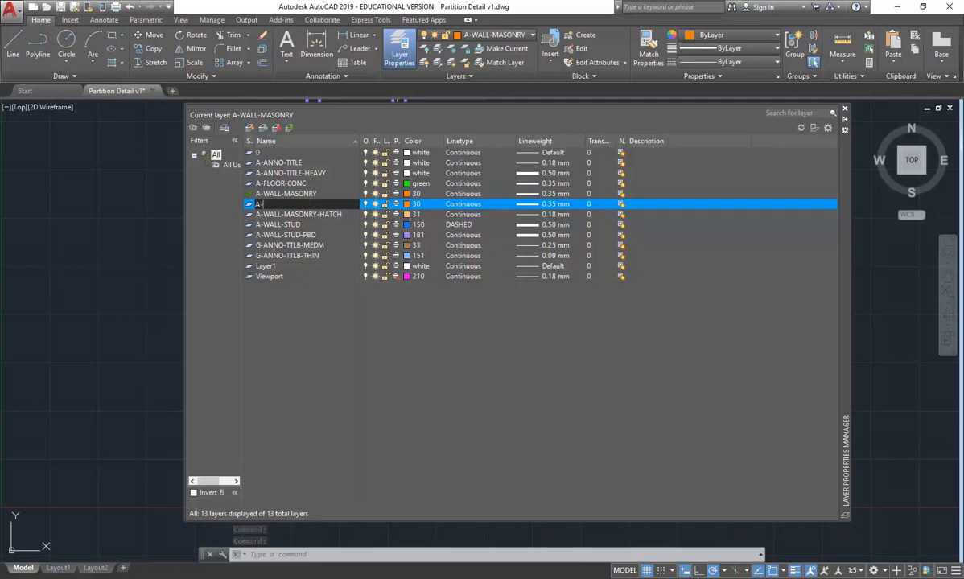
{"action": "type", "text": "WALL-METAL"}
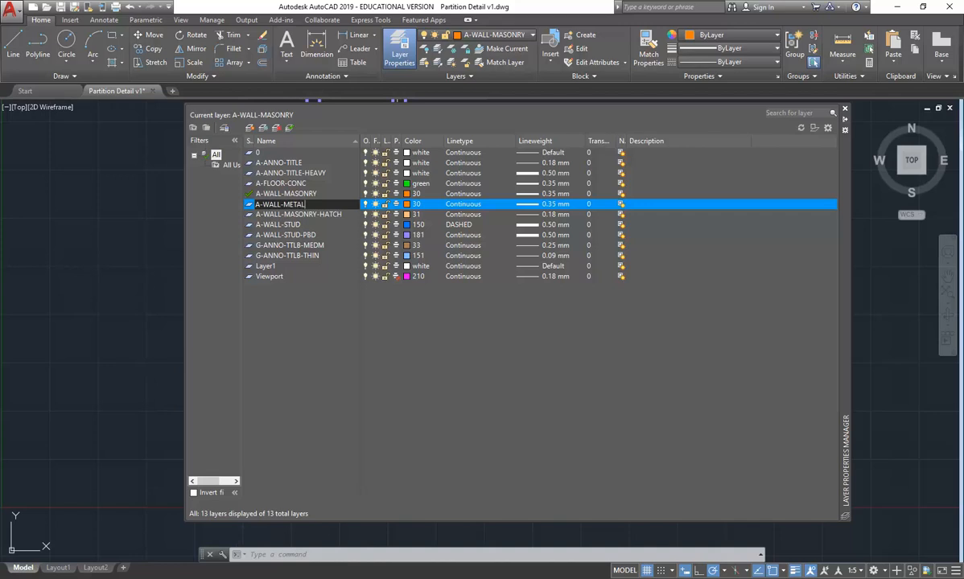
{"action": "key", "text": "Return"}
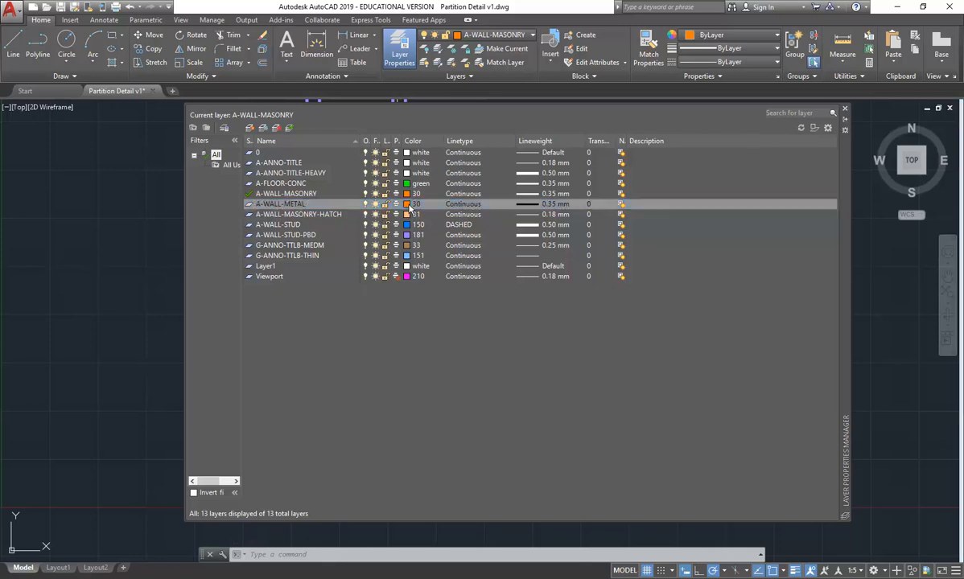
Step: Set the A-WALL-METAL layer's colour to index 160, make it the current layer and close the layer manager
{"action": "left_click", "coordinate": [410, 206]}
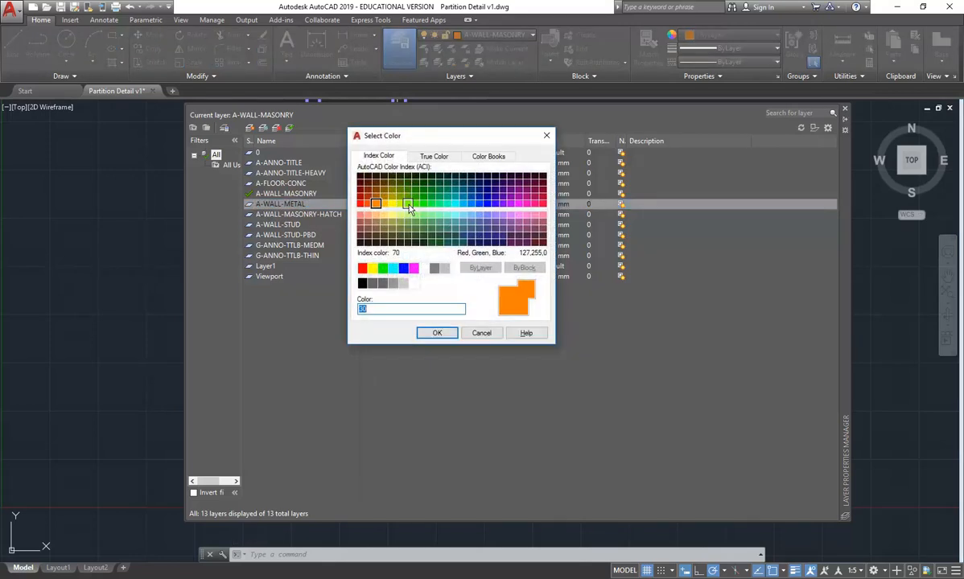
{"action": "left_click", "coordinate": [478, 204]}
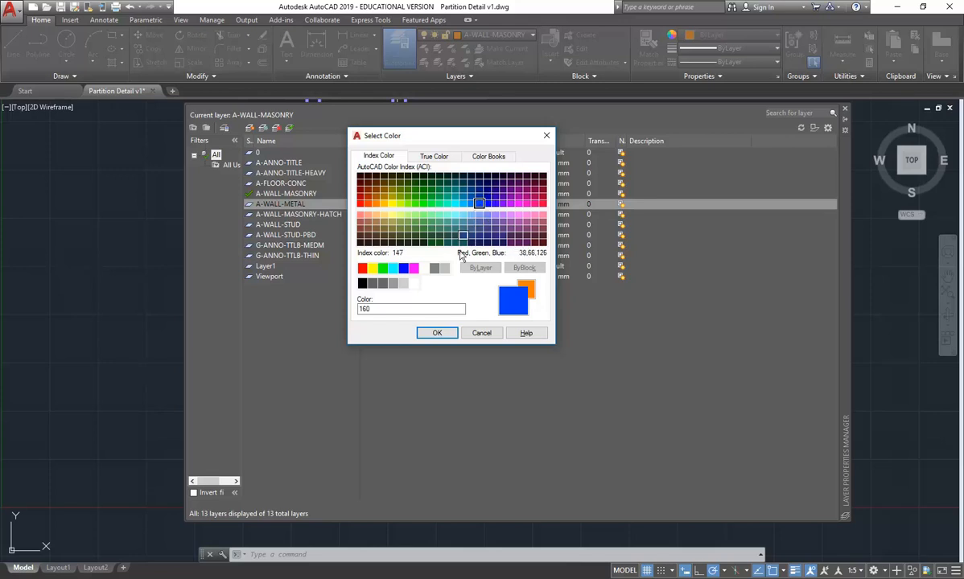
{"action": "left_click", "coordinate": [437, 332]}
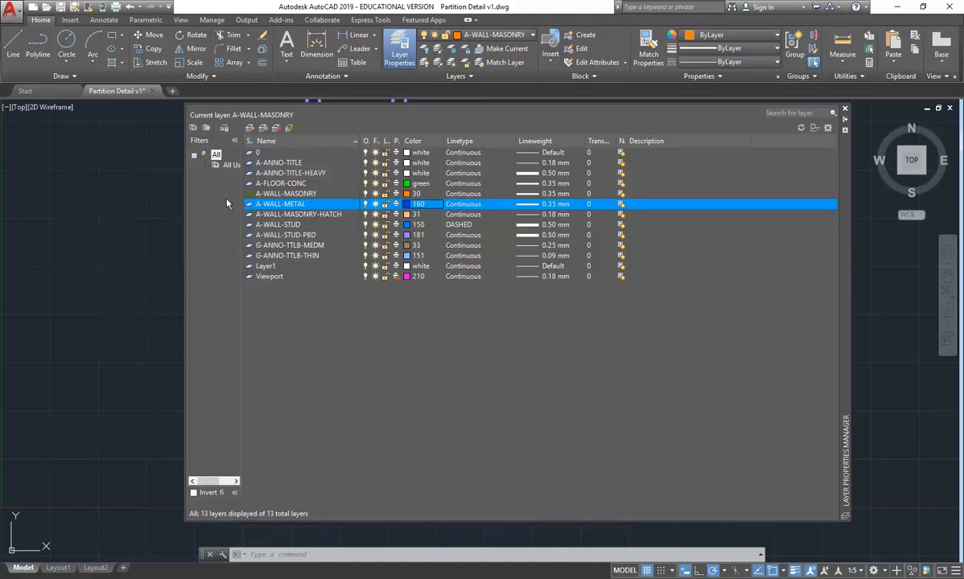
{"action": "double_click", "coordinate": [296, 205]}
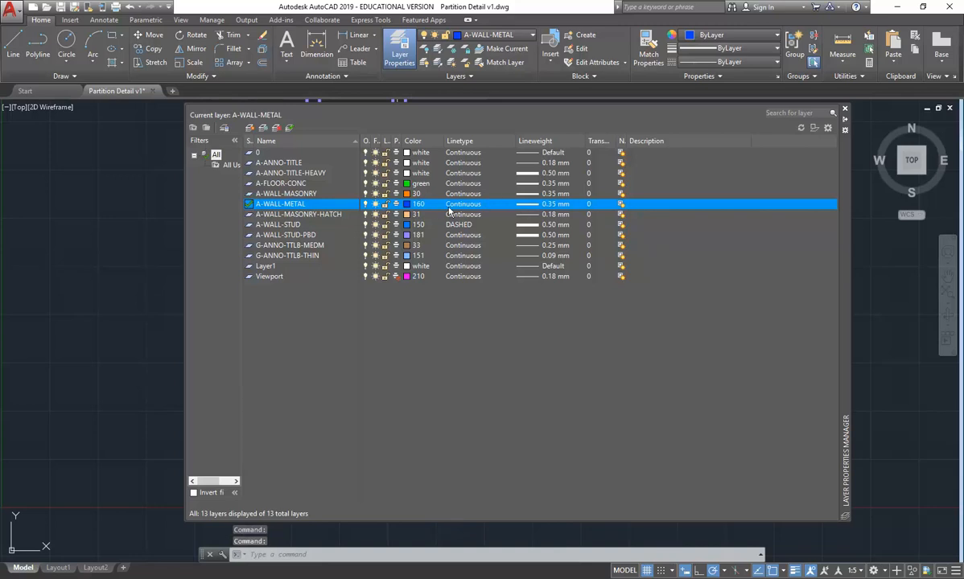
{"action": "left_click", "coordinate": [844, 108]}
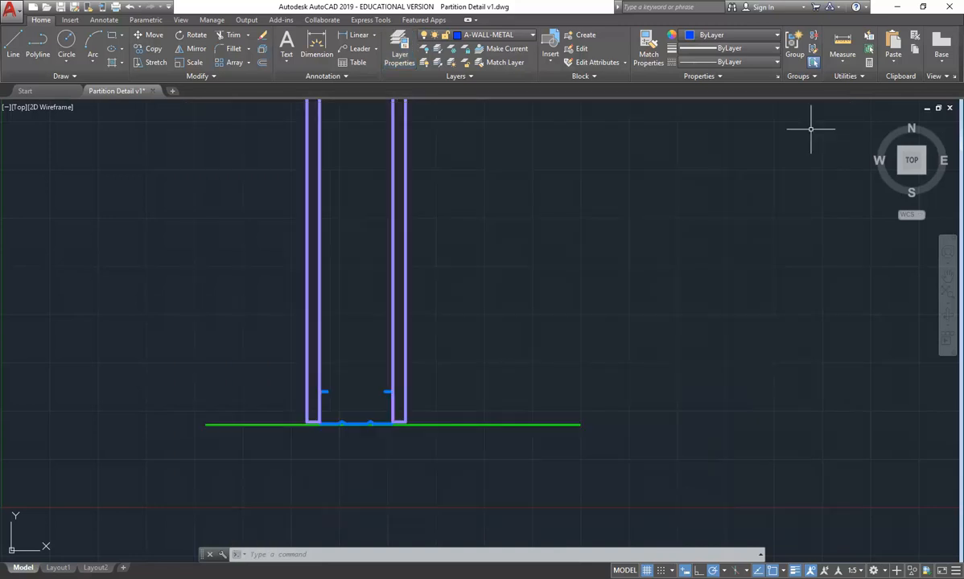
Step: Switch to the photo viewer, examine the skirting and its size note on the whiteboard sketch, and return to the AutoCAD drawing
{"action": "scroll", "coordinate": [268, 385], "scroll_direction": "up", "scroll_amount": 2}
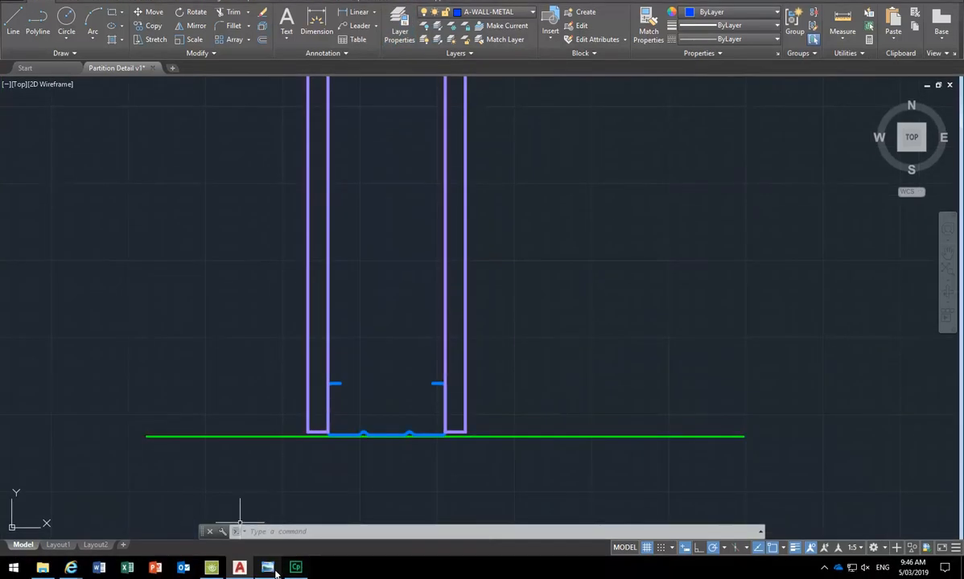
{"action": "left_click", "coordinate": [268, 568]}
{"action": "scroll", "coordinate": [361, 255], "scroll_direction": "up", "scroll_amount": 2}
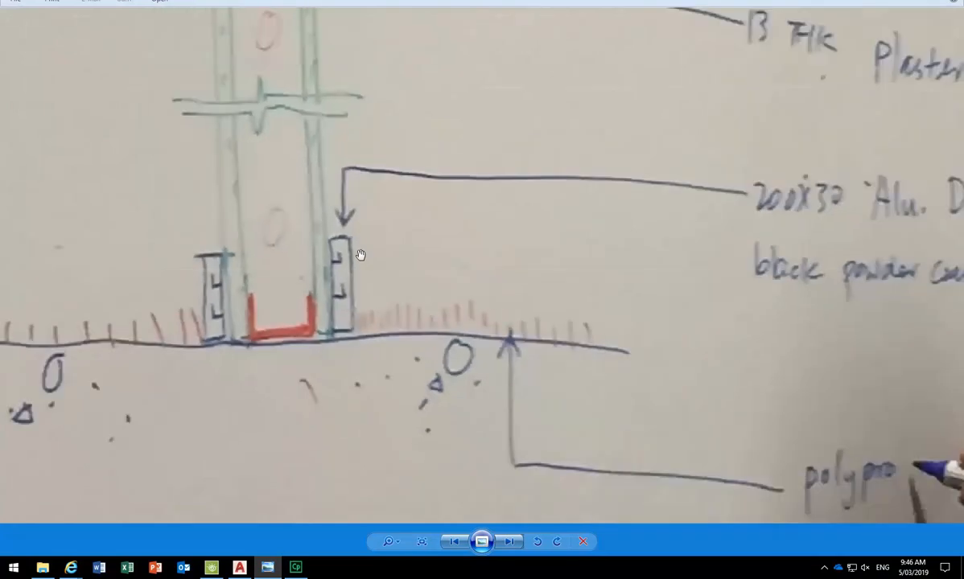
{"action": "scroll", "coordinate": [354, 245], "scroll_direction": "down", "scroll_amount": 1}
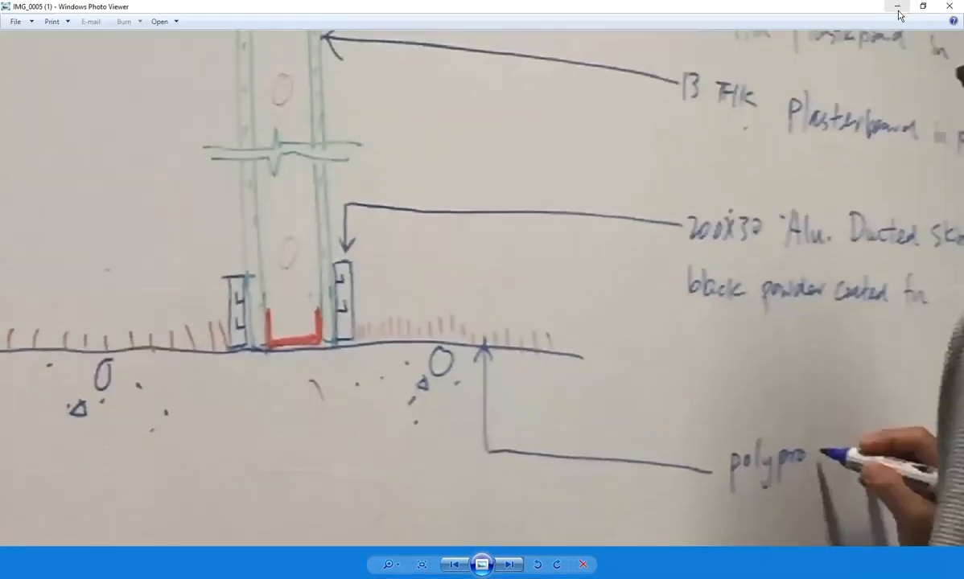
{"action": "left_click", "coordinate": [899, 9]}
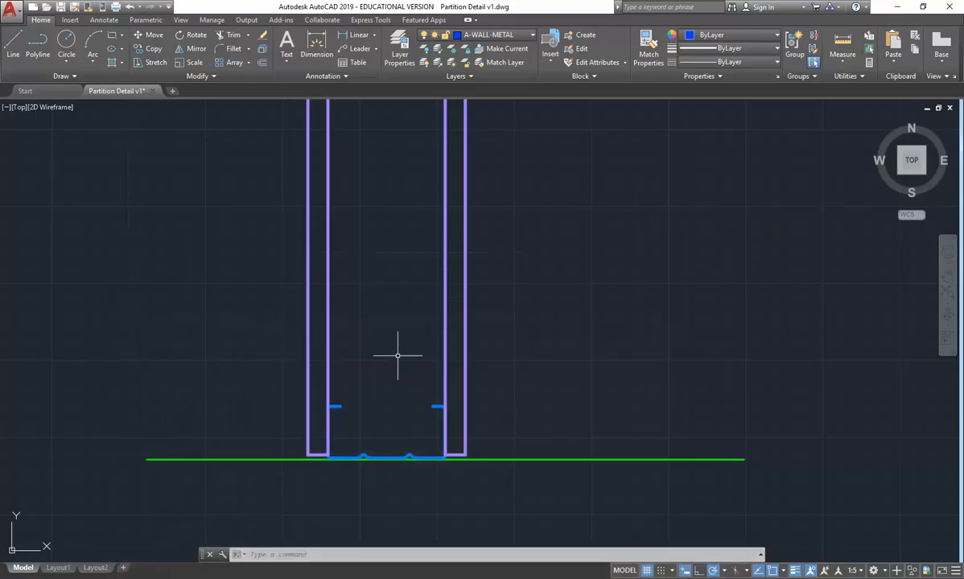
Step: Draw a rectangle 30 wide by 200 high for the ducted skirting in the empty space to the right of the partition
{"action": "left_click", "coordinate": [112, 37]}
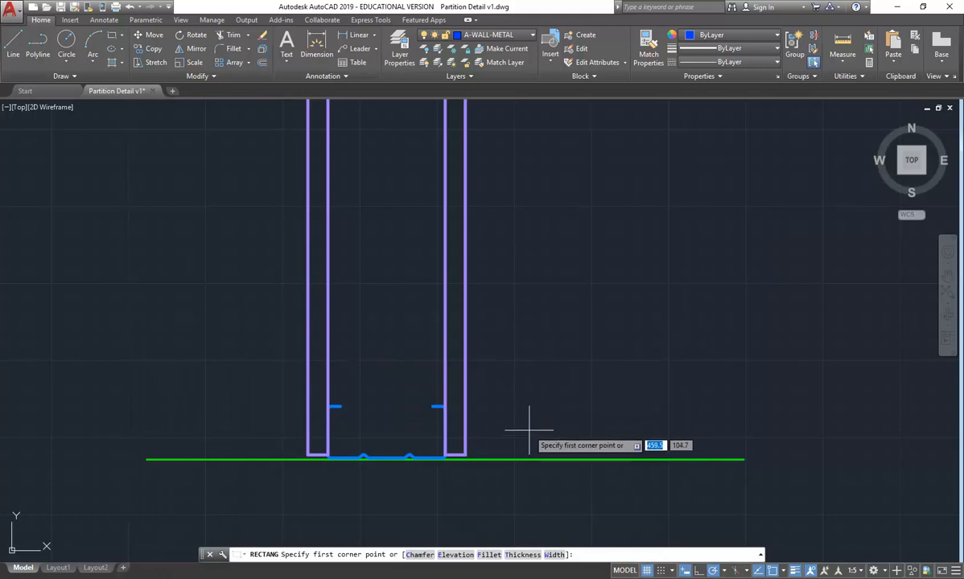
{"action": "left_click", "coordinate": [552, 397]}
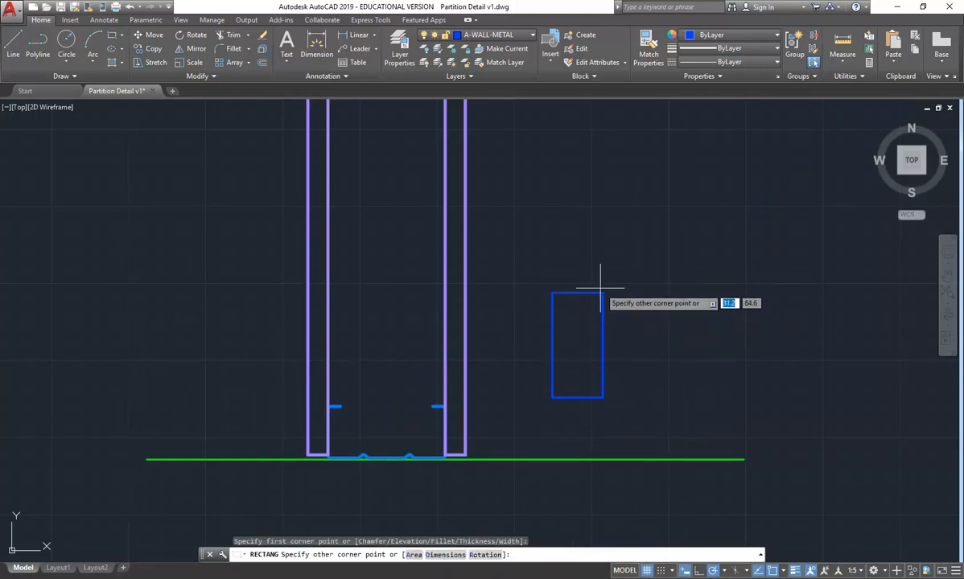
{"action": "scroll", "coordinate": [581, 308], "scroll_direction": "up", "scroll_amount": 1}
{"action": "scroll", "coordinate": [574, 255], "scroll_direction": "up", "scroll_amount": 1}
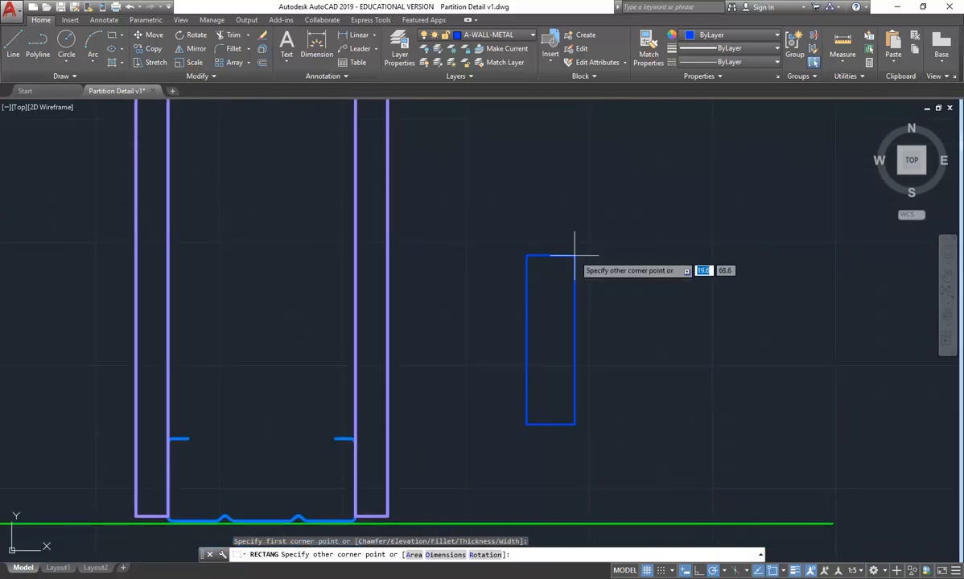
{"action": "type", "text": "@30,200"}
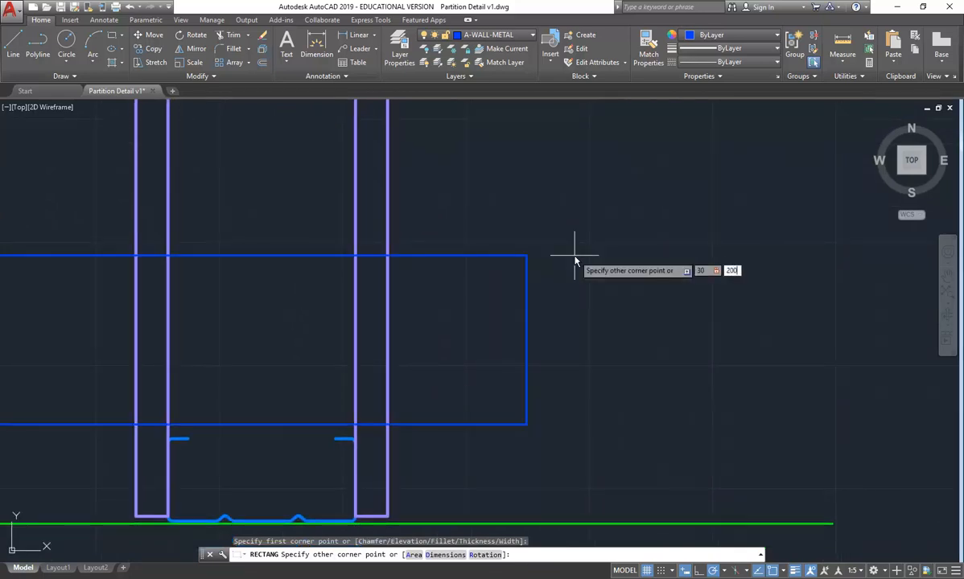
{"action": "key", "text": "Return"}
{"action": "scroll", "coordinate": [575, 255], "scroll_direction": "down", "scroll_amount": 3}
{"action": "middle_click_drag", "start_coordinate": [524, 291], "coordinate": [467, 333]}
{"action": "scroll", "coordinate": [462, 365], "scroll_direction": "up", "scroll_amount": 2}
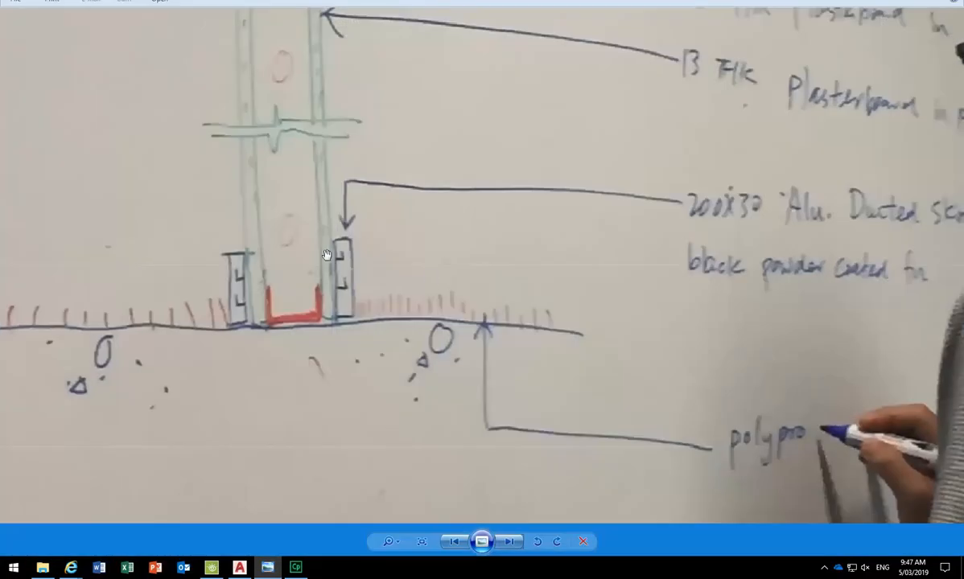
Step: Fillet all corners of the skirting rectangle as a polyline with radius 4, and switch to the photo viewer to recheck the sketch
{"action": "scroll", "coordinate": [326, 255], "scroll_direction": "up", "scroll_amount": 3}
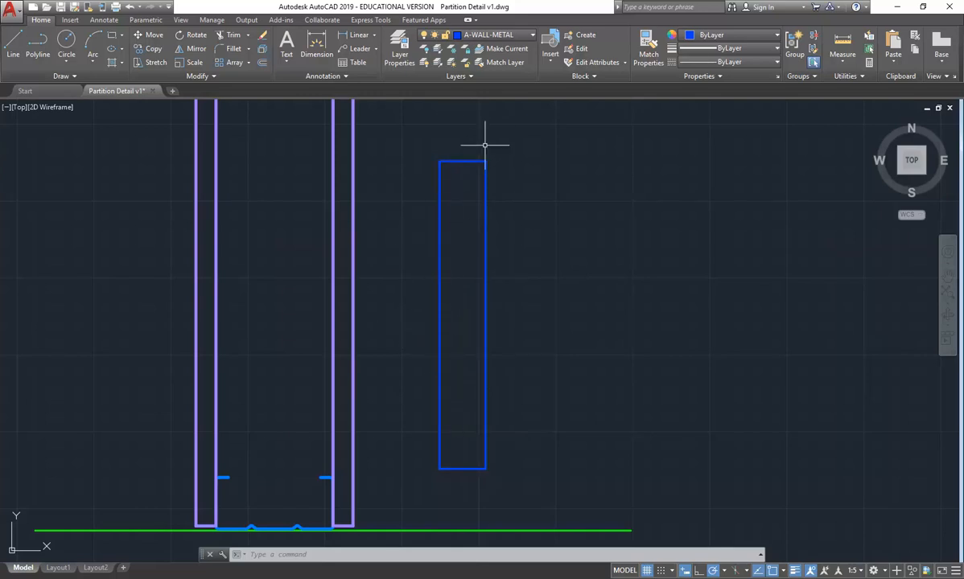
{"action": "left_click", "coordinate": [230, 49]}
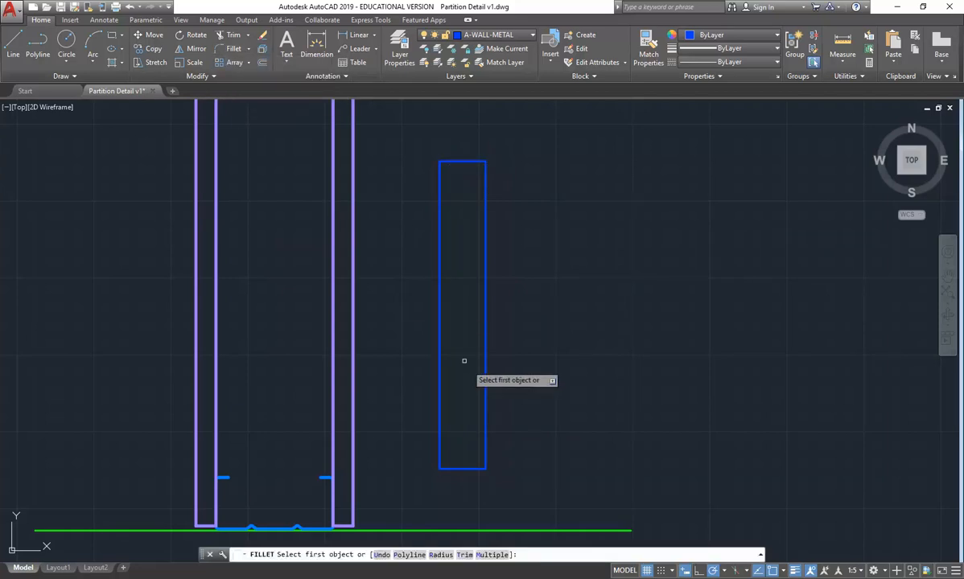
{"action": "left_click", "coordinate": [441, 555]}
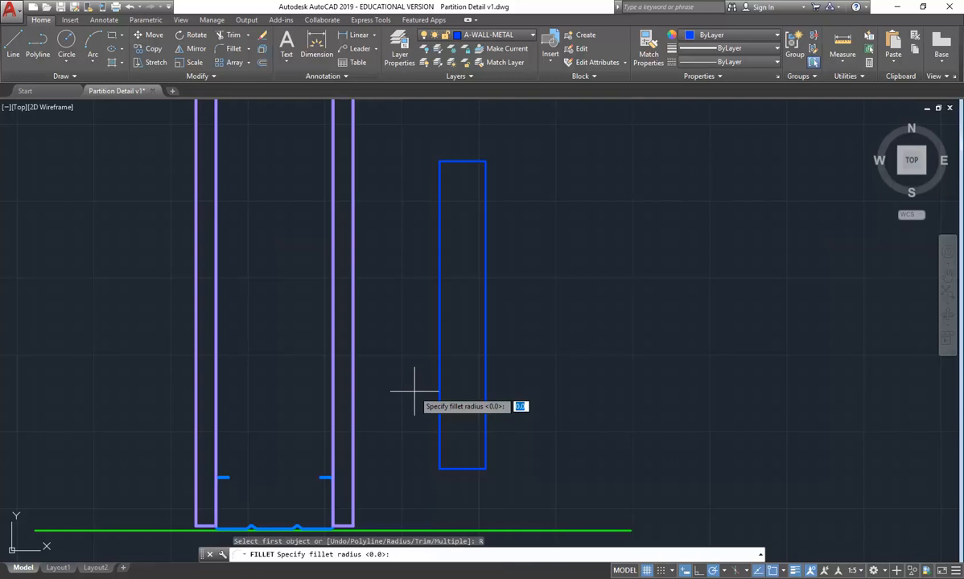
{"action": "type", "text": "4"}
{"action": "key", "text": "Return"}
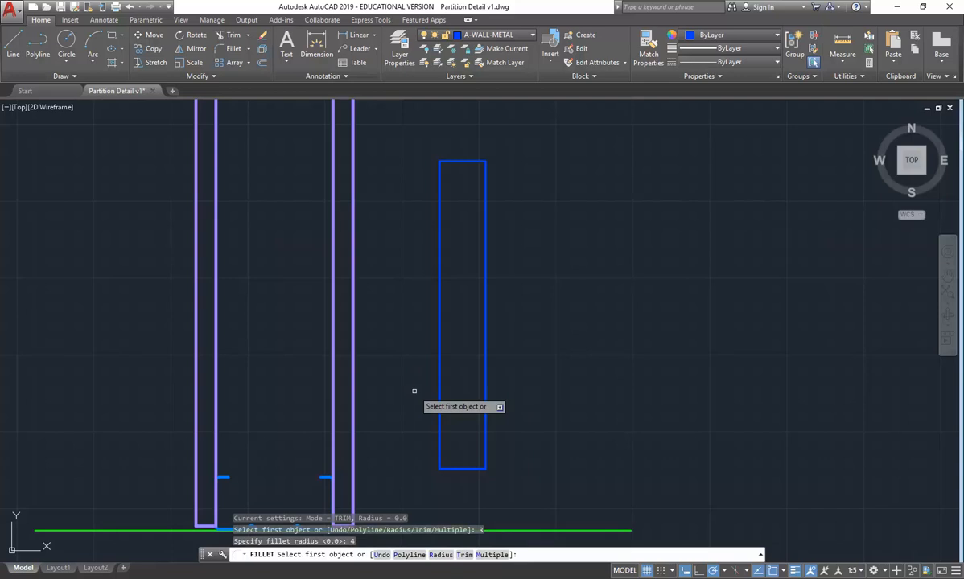
{"action": "left_click", "coordinate": [408, 555]}
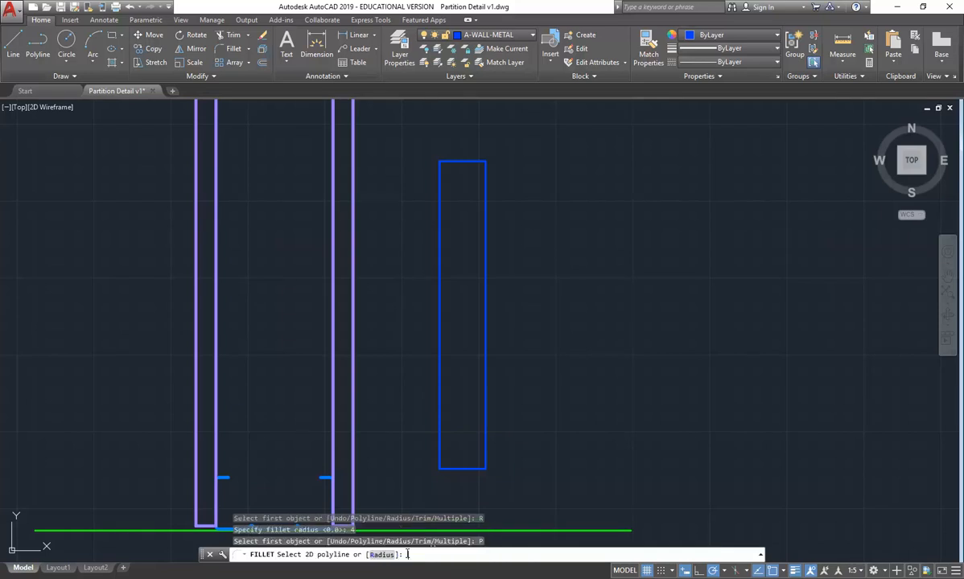
{"action": "left_click", "coordinate": [467, 469]}
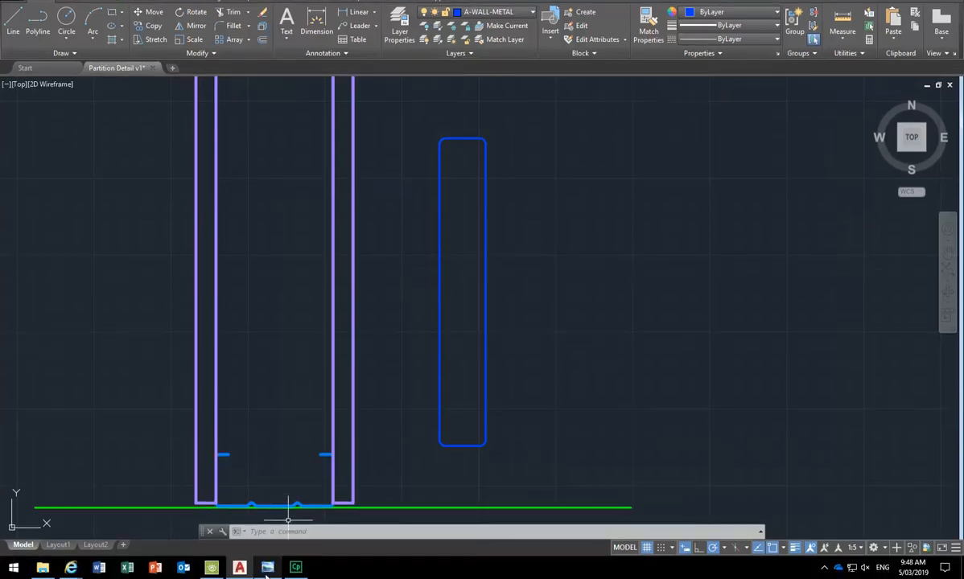
{"action": "left_click", "coordinate": [267, 568]}
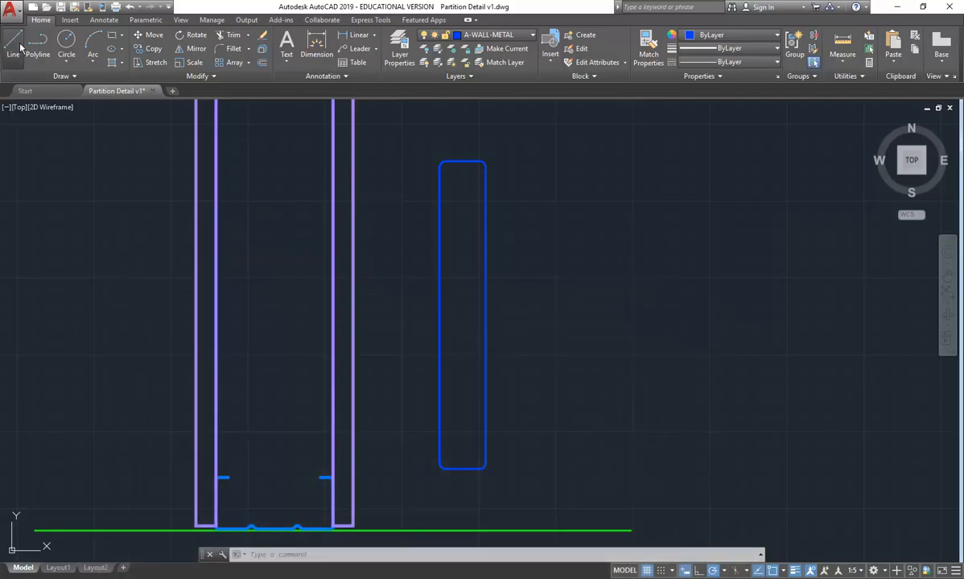
Step: Draw a vertical centre line through the skirting from the midpoint of its lower edge to the midpoint of its upper edge
{"action": "left_click", "coordinate": [18, 47]}
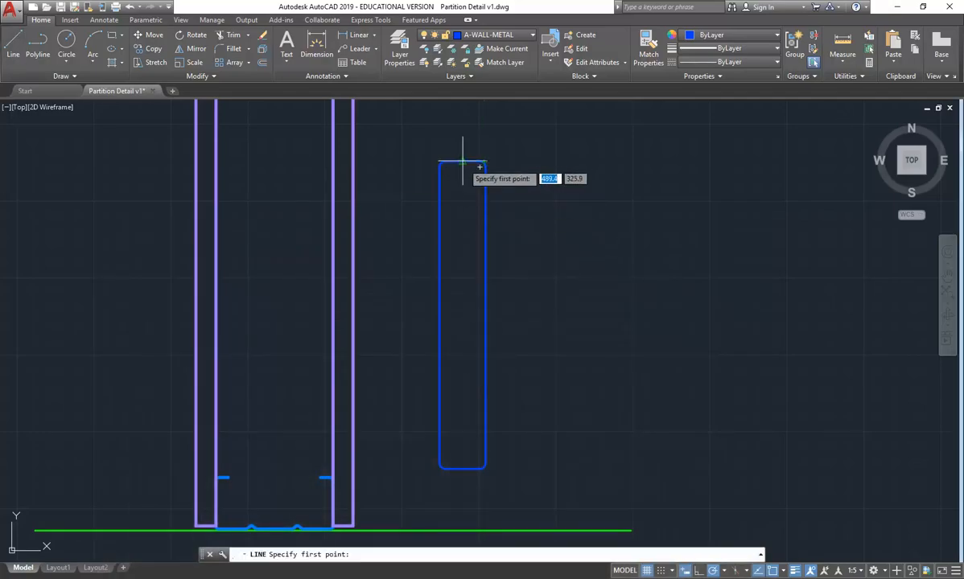
{"action": "left_click", "coordinate": [463, 468]}
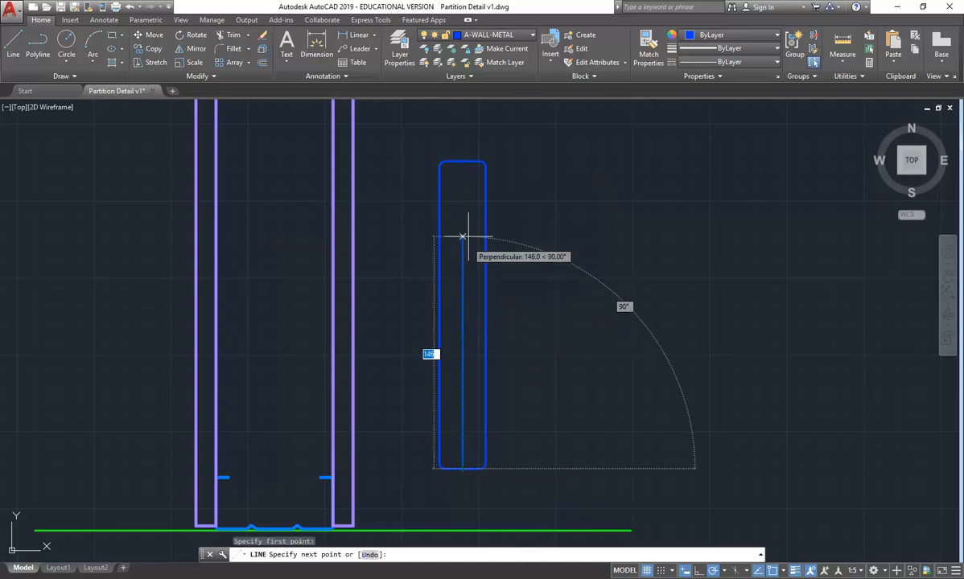
{"action": "left_click", "coordinate": [463, 164]}
{"action": "right_click", "coordinate": [482, 163]}
{"action": "left_click", "coordinate": [509, 168]}
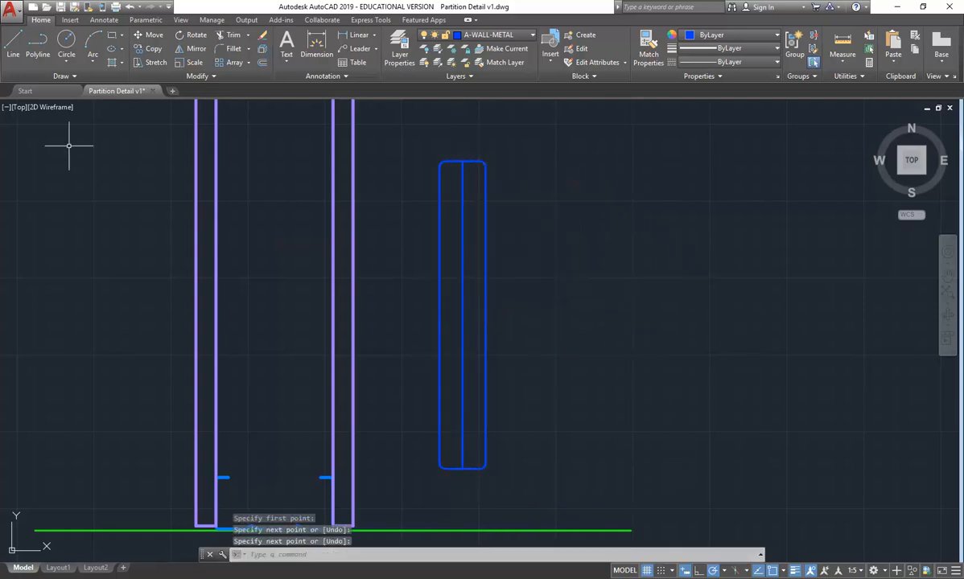
Step: Divide the skirting's vertical centre line into 3 equal segments
{"action": "left_click", "coordinate": [63, 76]}
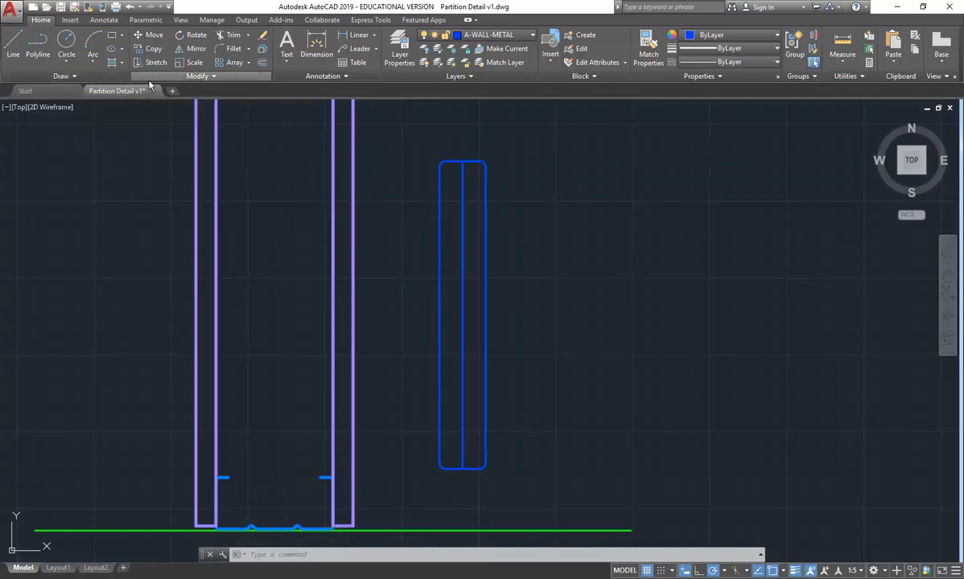
{"action": "left_click", "coordinate": [63, 76]}
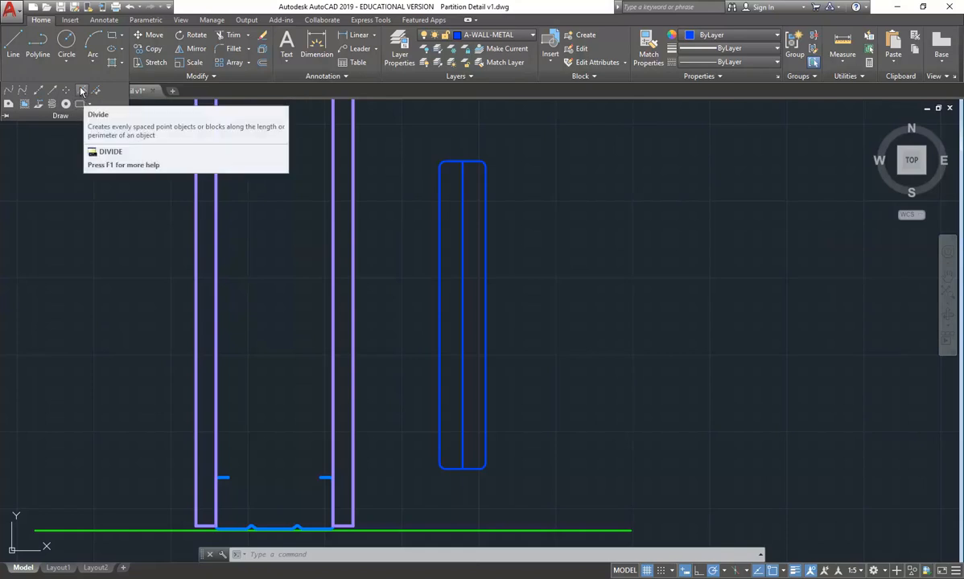
{"action": "left_click", "coordinate": [80, 92]}
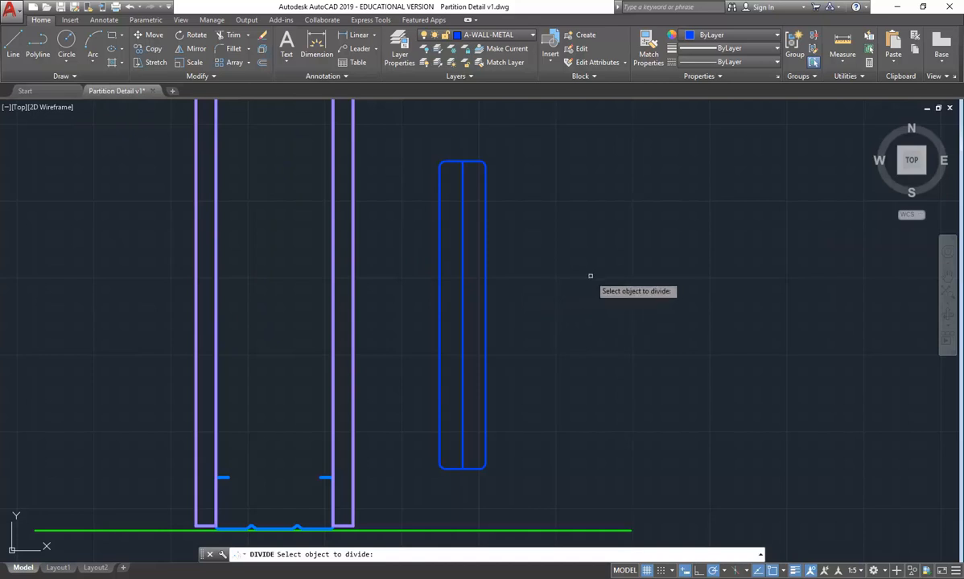
{"action": "left_click", "coordinate": [462, 296]}
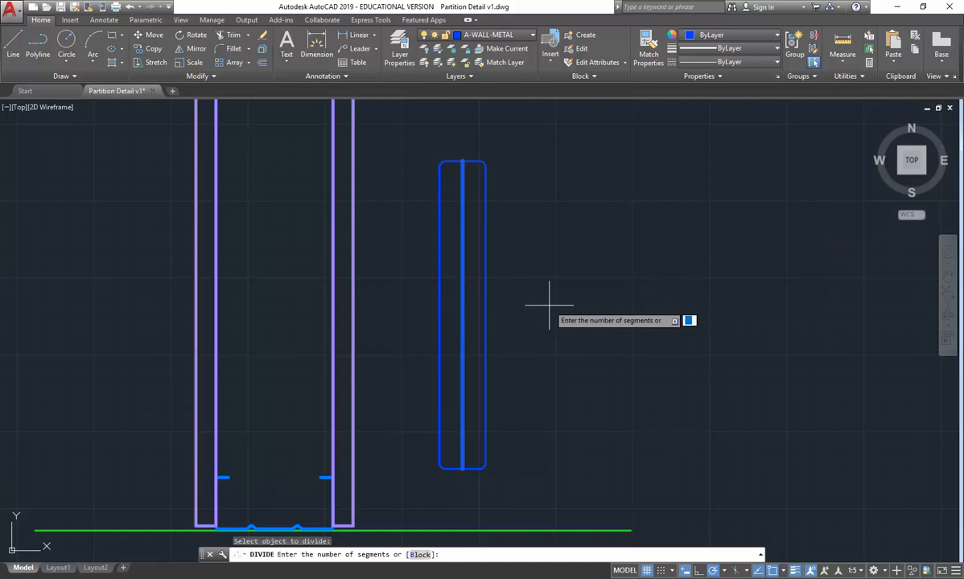
{"action": "type", "text": "3"}
{"action": "key", "text": "Return"}
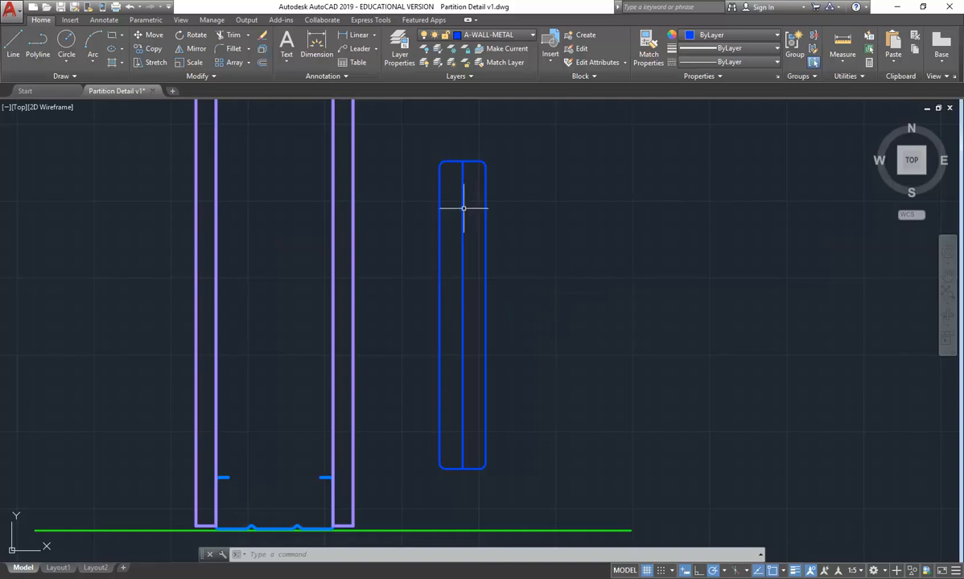
{"action": "mouse_move", "coordinate": [462, 208]}
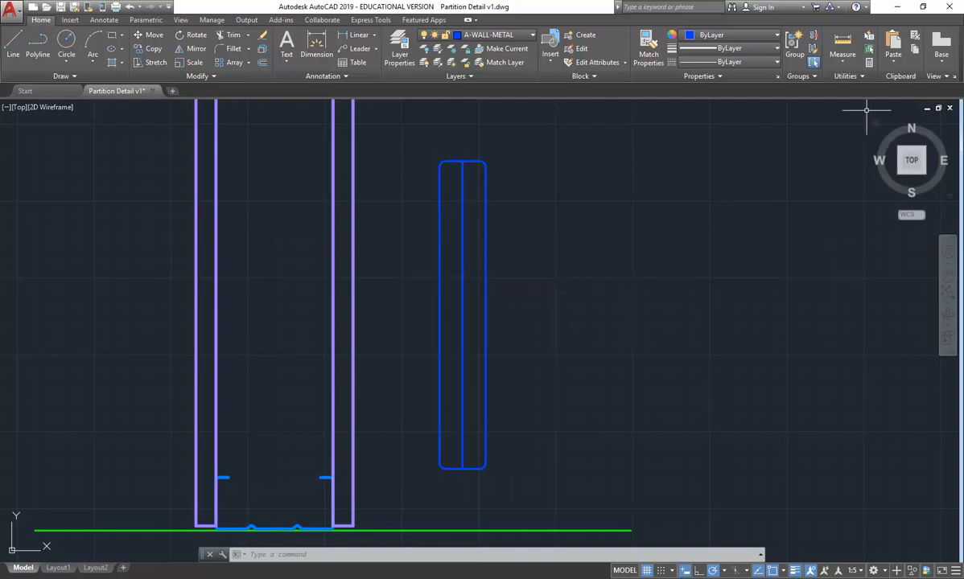
{"action": "left_click", "coordinate": [846, 76]}
{"action": "left_click", "coordinate": [845, 76]}
{"action": "left_click", "coordinate": [844, 78]}
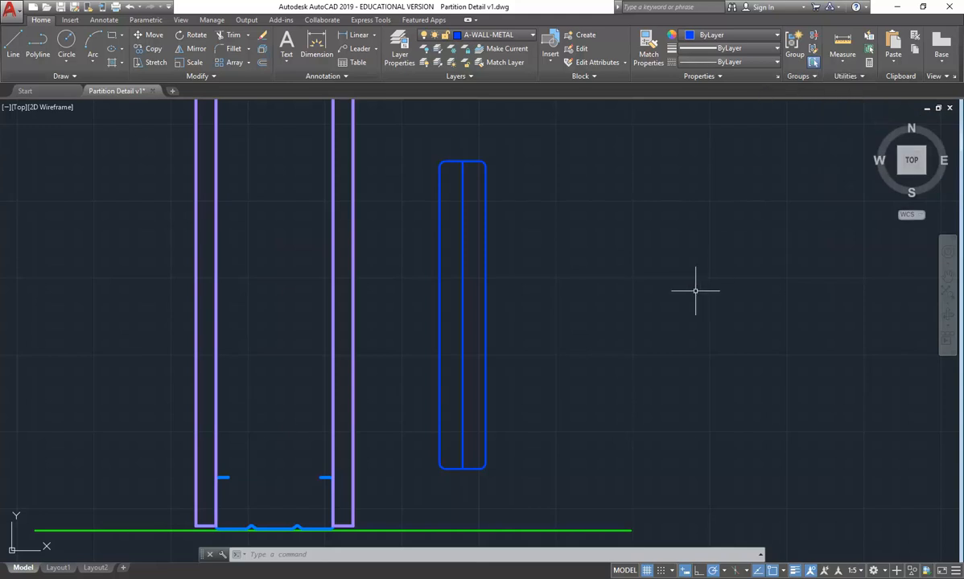
{"action": "type", "text": "ddptypo"}
{"action": "key", "text": "BackSpace"}
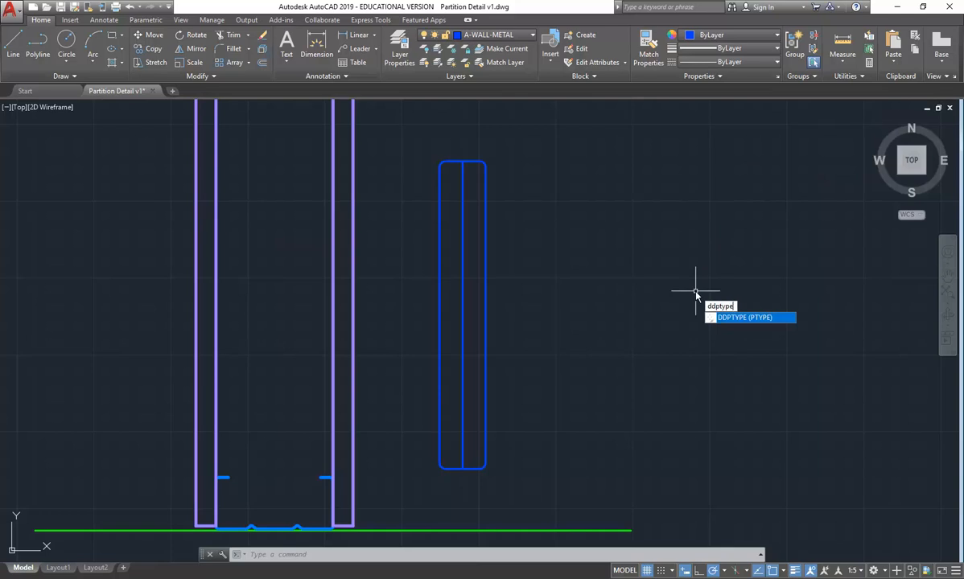
{"action": "key", "text": "Return"}
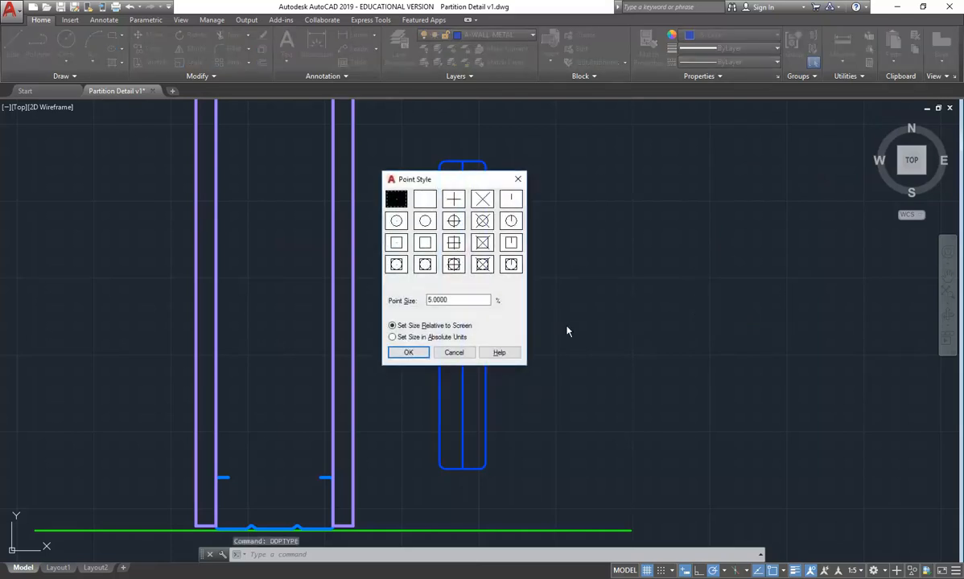
{"action": "left_click", "coordinate": [451, 354]}
Step: Set the point style to the X marker and apply it to the drawing's points
{"action": "left_click", "coordinate": [843, 76]}
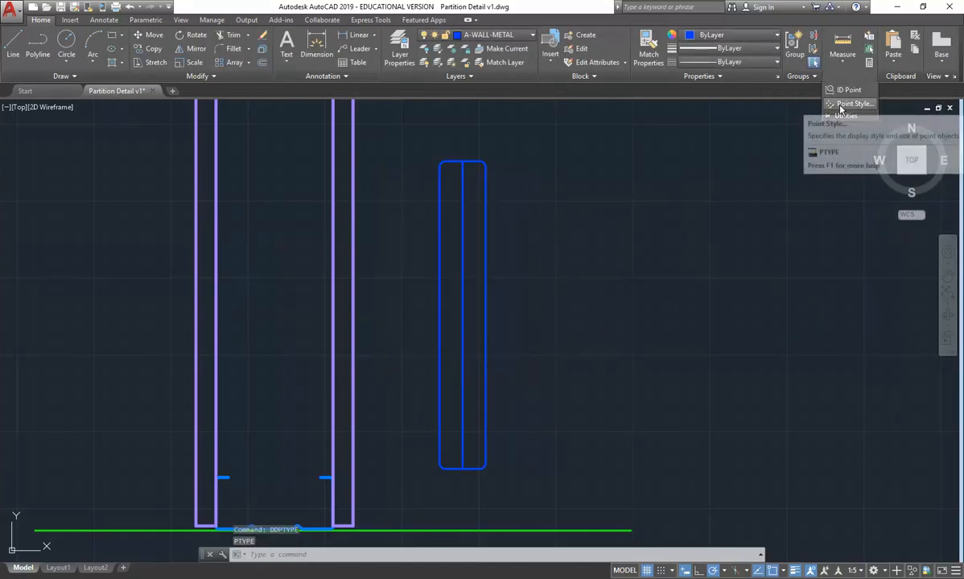
{"action": "left_click", "coordinate": [841, 105]}
{"action": "left_click", "coordinate": [486, 199]}
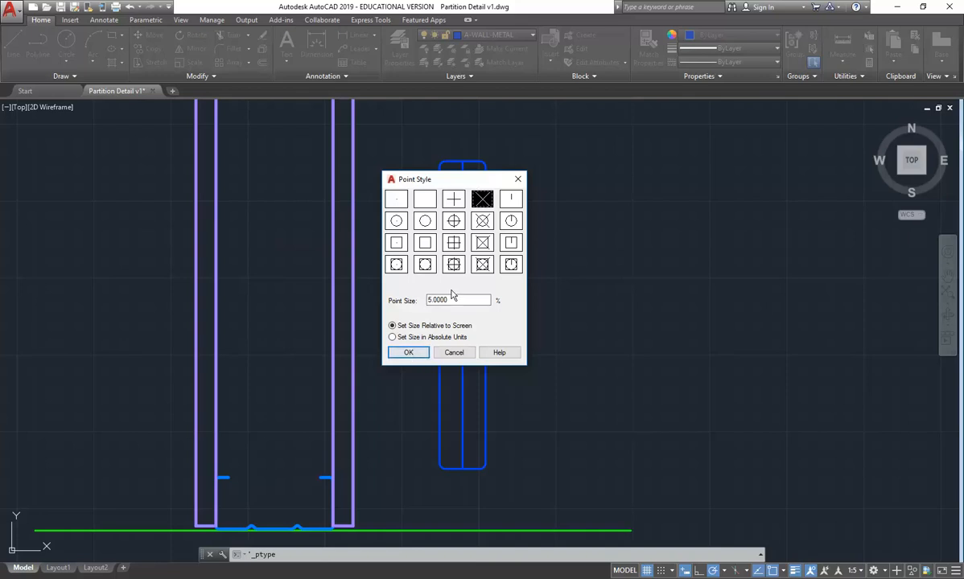
{"action": "left_click", "coordinate": [411, 352]}
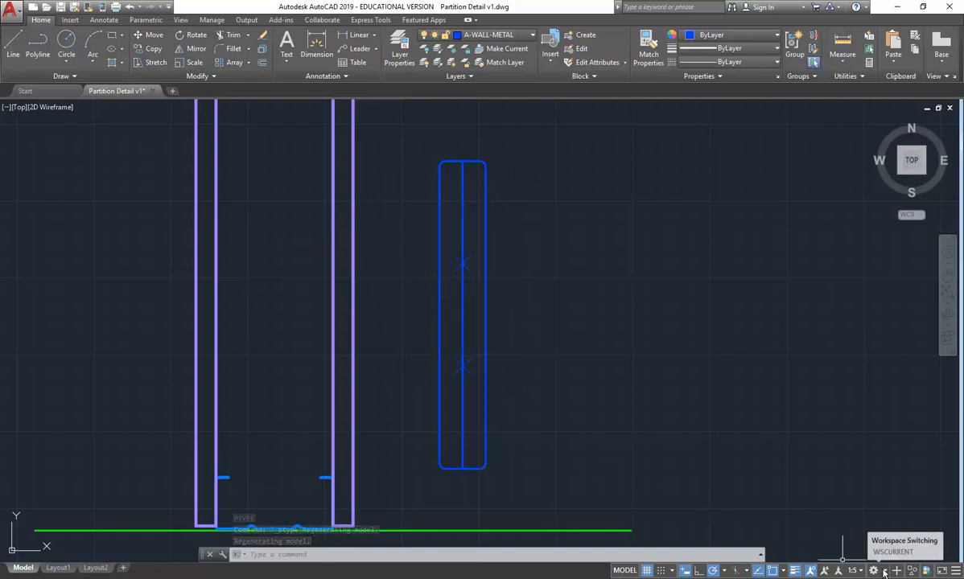
Step: Start a line, review the running object snaps and enable Insertion, keeping Node on for snapping to the division points
{"action": "left_click", "coordinate": [13, 45]}
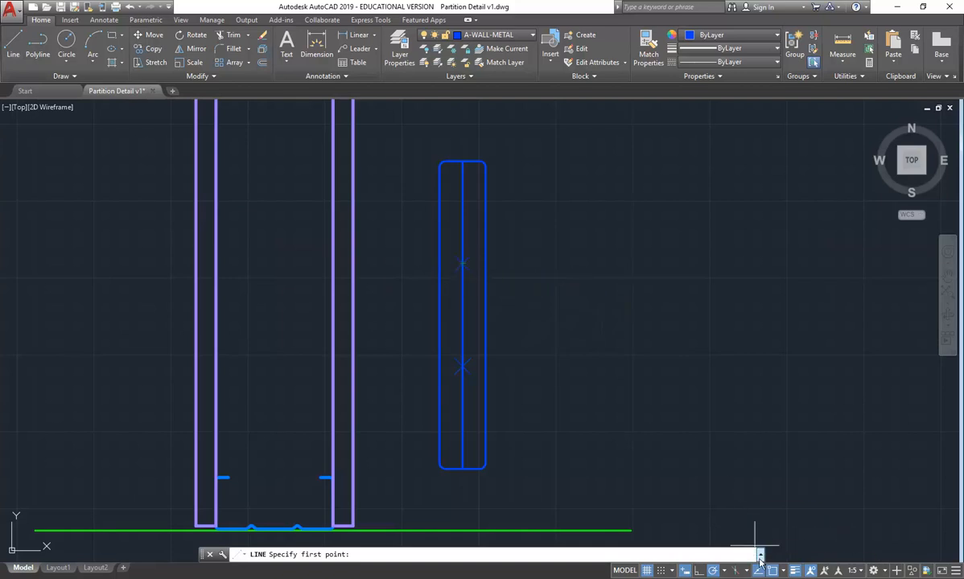
{"action": "left_click", "coordinate": [784, 571]}
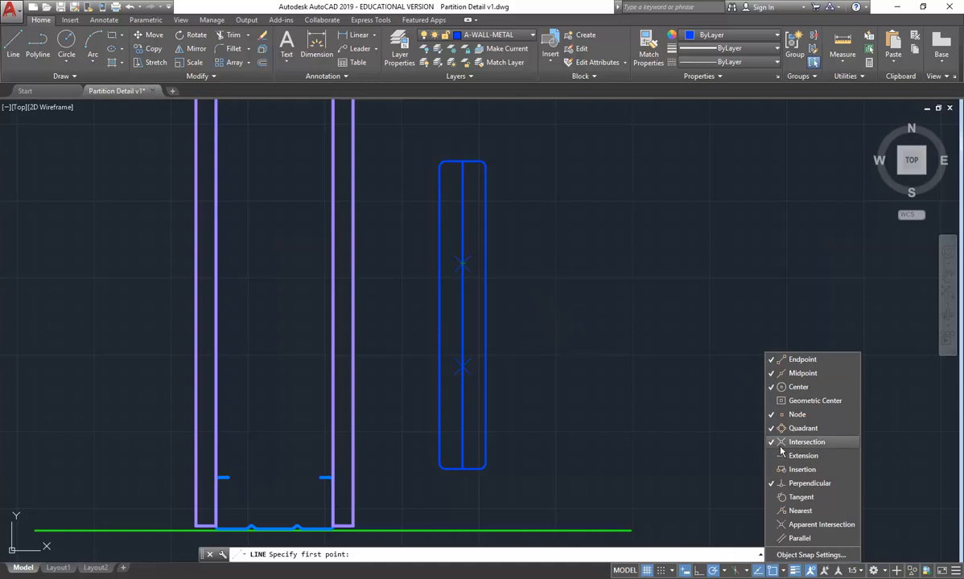
{"action": "left_click", "coordinate": [773, 415]}
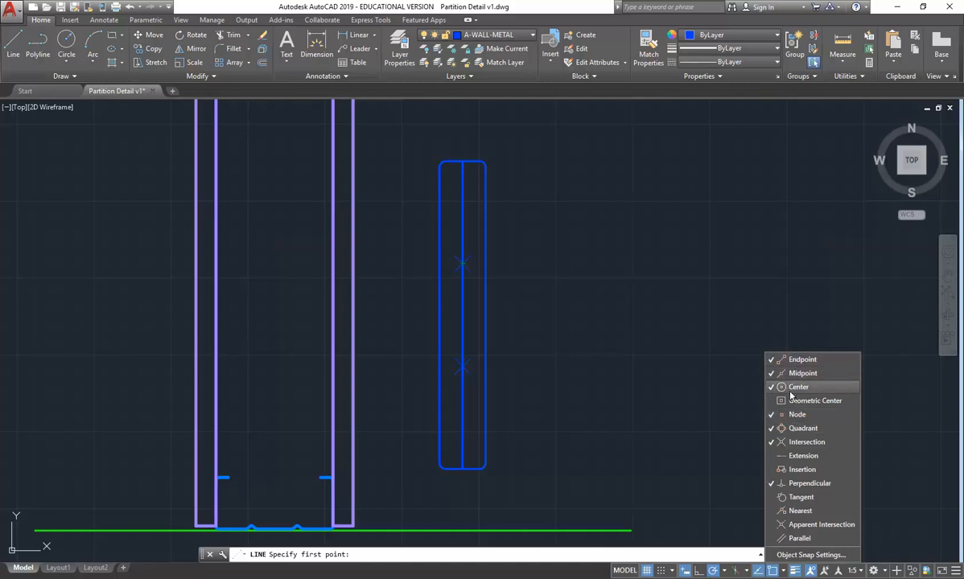
{"action": "left_click", "coordinate": [776, 513]}
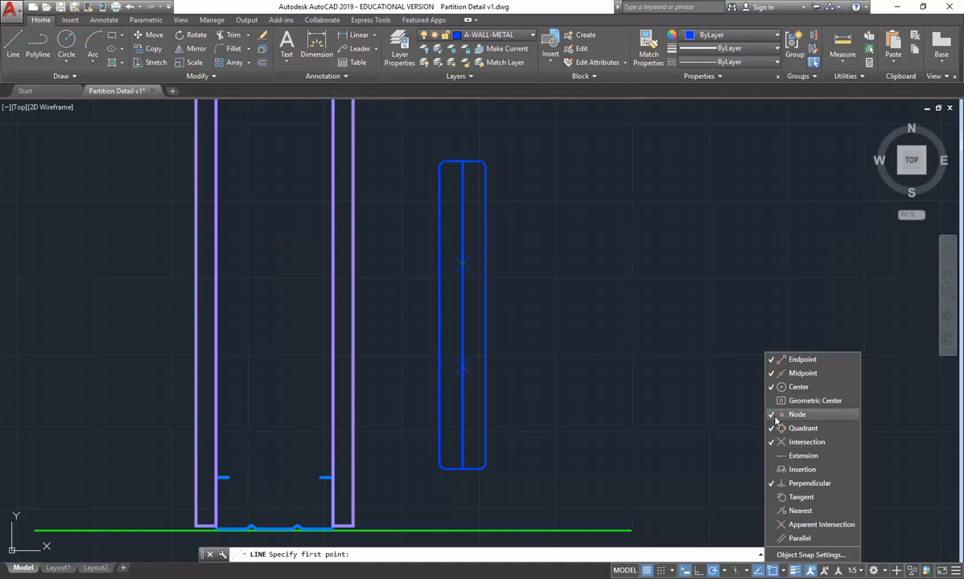
{"action": "left_click", "coordinate": [785, 470]}
{"action": "left_click", "coordinate": [777, 471]}
{"action": "left_click", "coordinate": [778, 470]}
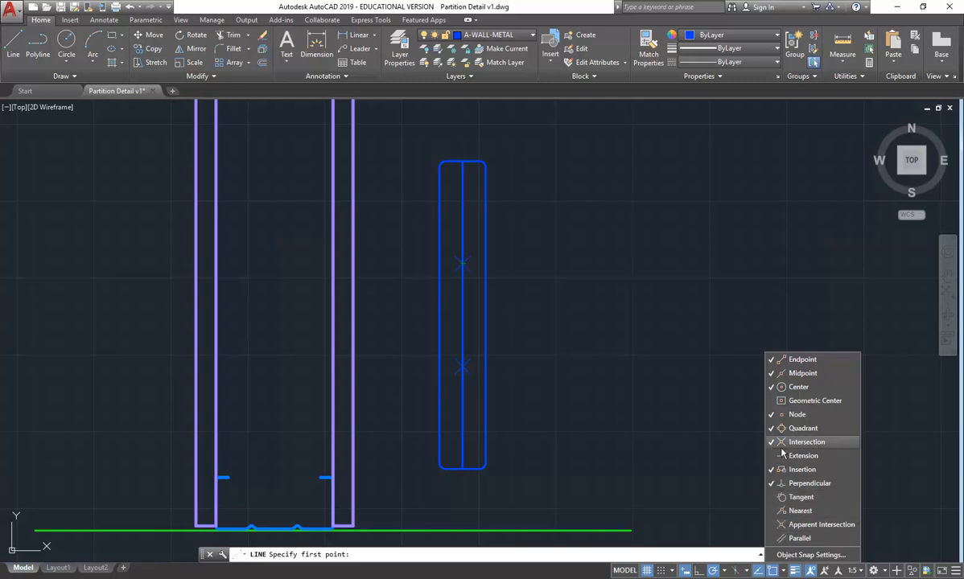
{"action": "left_click", "coordinate": [786, 539]}
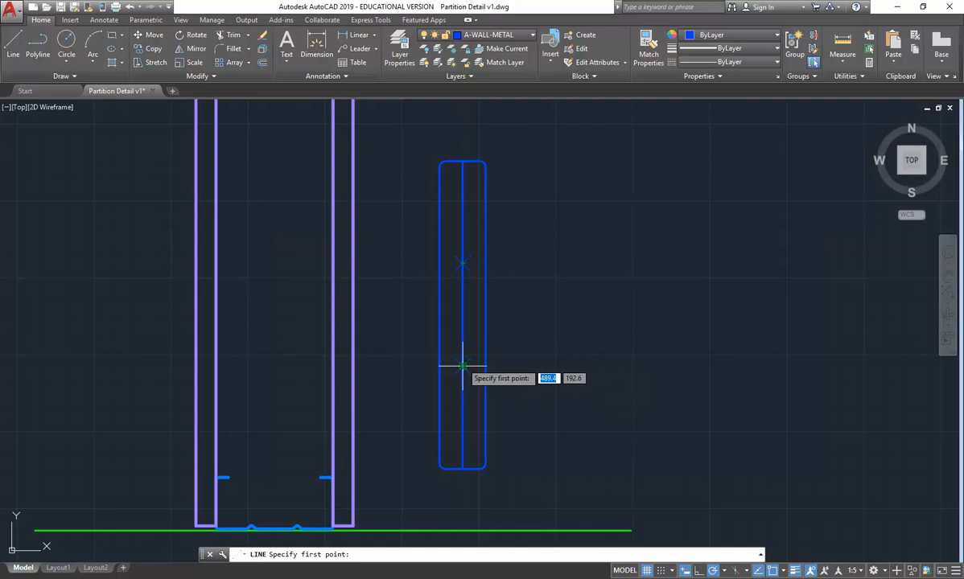
Step: Draw a horizontal line from the lower division point to the skirting's left edge
{"action": "left_click", "coordinate": [461, 367]}
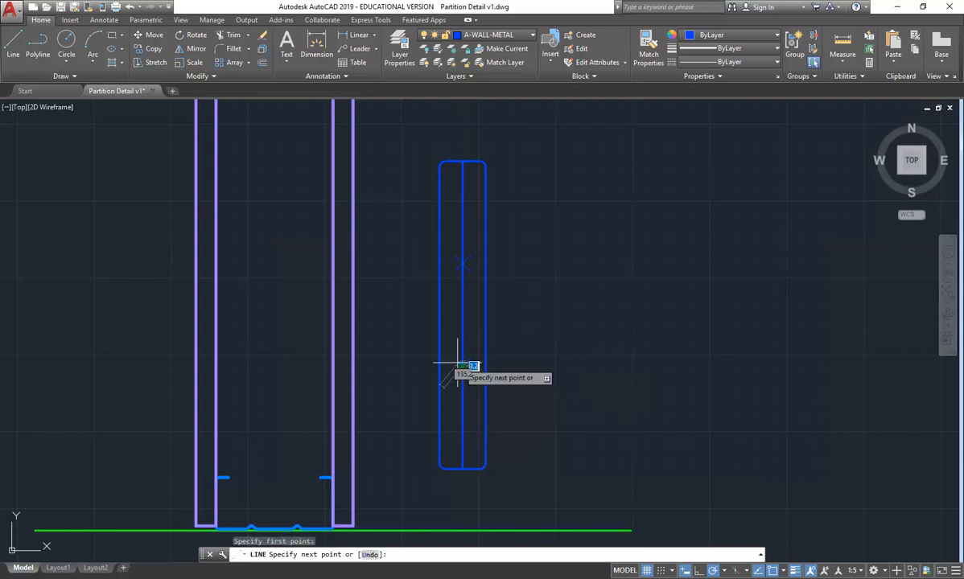
{"action": "scroll", "coordinate": [448, 367], "scroll_direction": "up", "scroll_amount": 4}
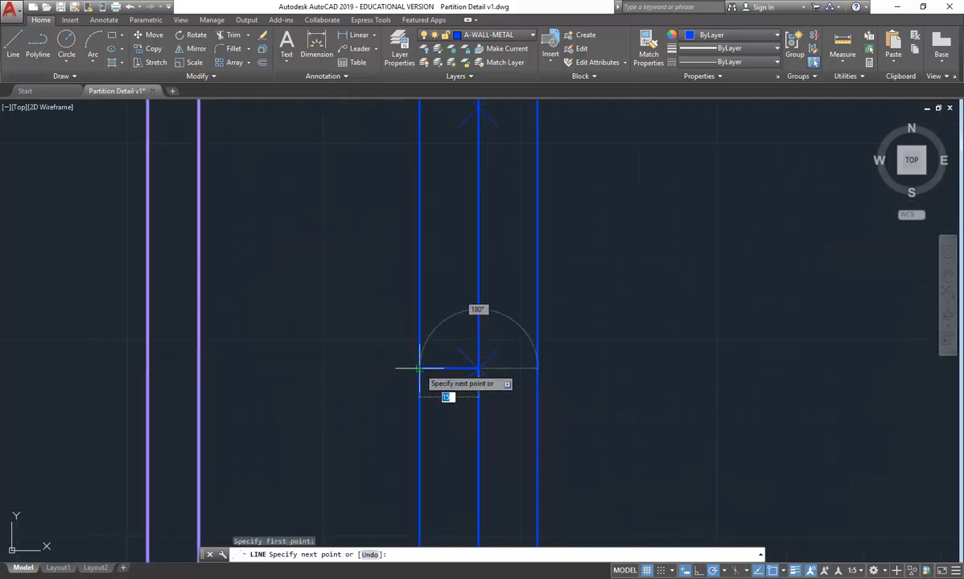
{"action": "left_click", "coordinate": [424, 369]}
{"action": "right_click", "coordinate": [390, 326]}
{"action": "left_click", "coordinate": [420, 335]}
{"action": "middle_click_drag", "start_coordinate": [366, 348], "coordinate": [369, 354]}
{"action": "scroll", "coordinate": [379, 379], "scroll_direction": "down", "scroll_amount": 2}
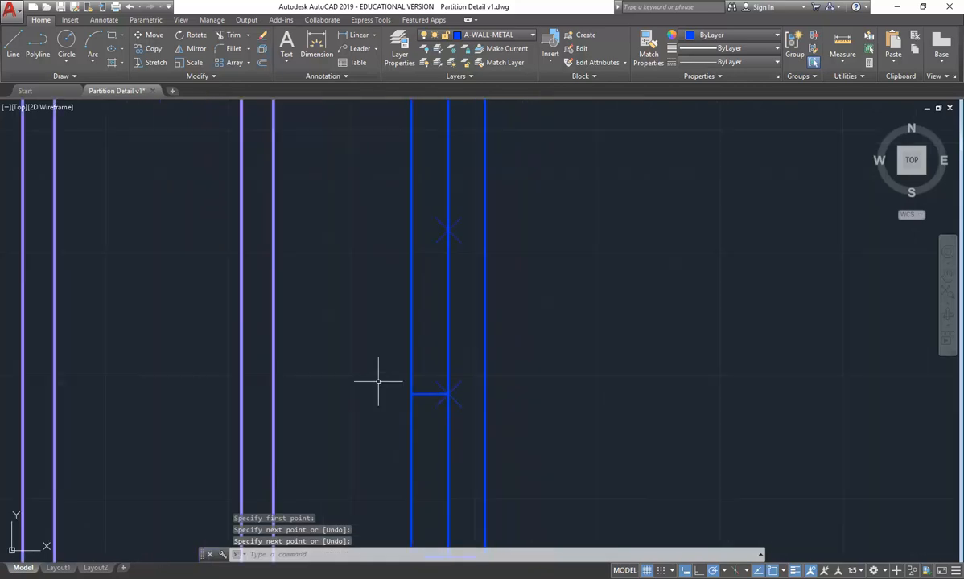
Step: Draw a vertical line 20 long upward from the lower division point along the skirting's centre line
{"action": "left_click", "coordinate": [14, 56]}
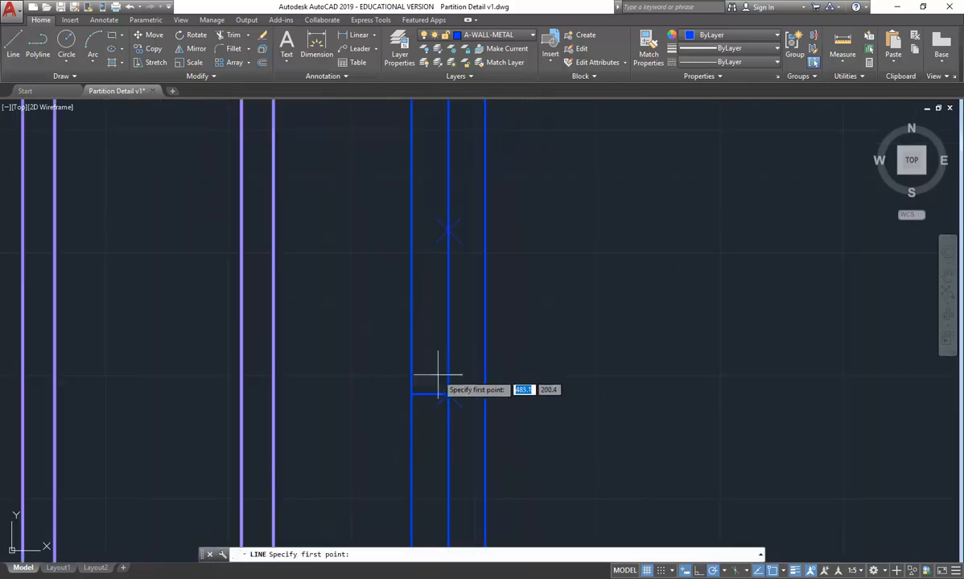
{"action": "left_click", "coordinate": [448, 394]}
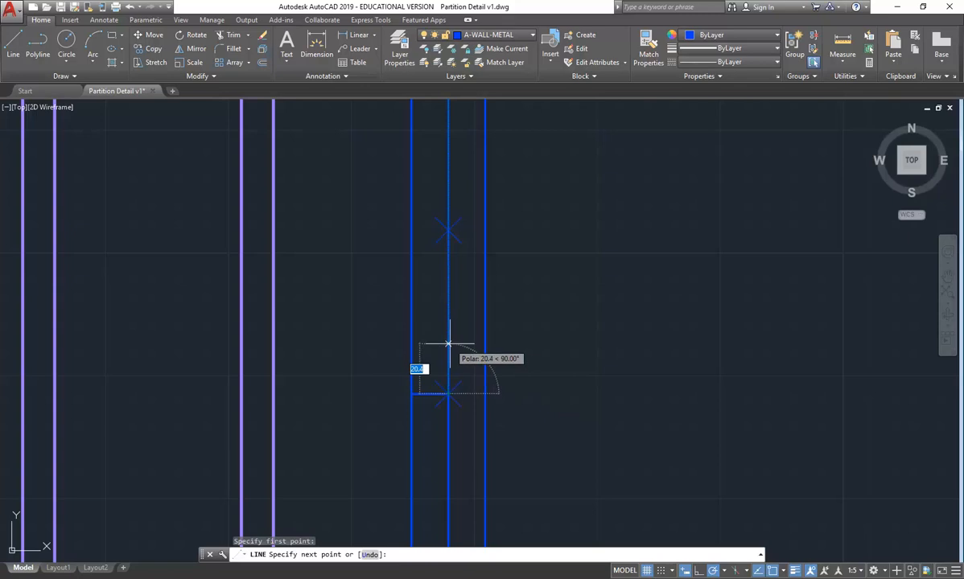
{"action": "type", "text": "20"}
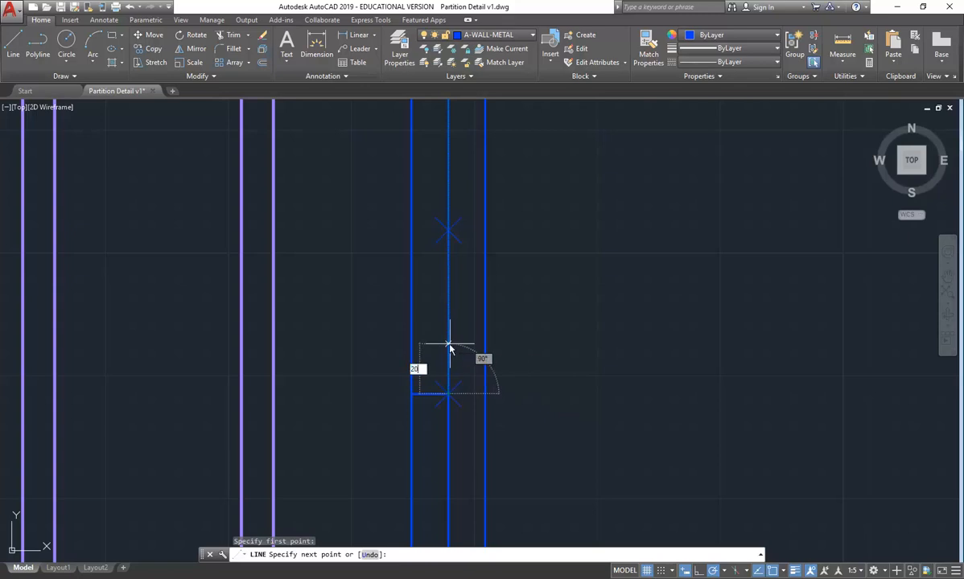
{"action": "key", "text": "Return"}
{"action": "key", "text": "Return"}
{"action": "scroll", "coordinate": [510, 351], "scroll_direction": "down", "scroll_amount": 5}
{"action": "scroll", "coordinate": [488, 394], "scroll_direction": "up", "scroll_amount": 5}
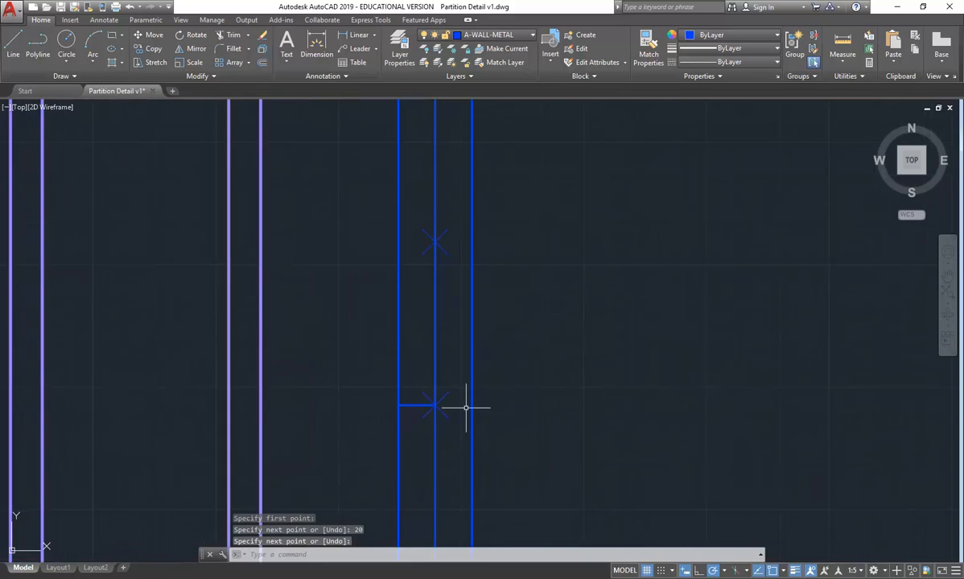
{"action": "scroll", "coordinate": [462, 392], "scroll_direction": "down", "scroll_amount": 2}
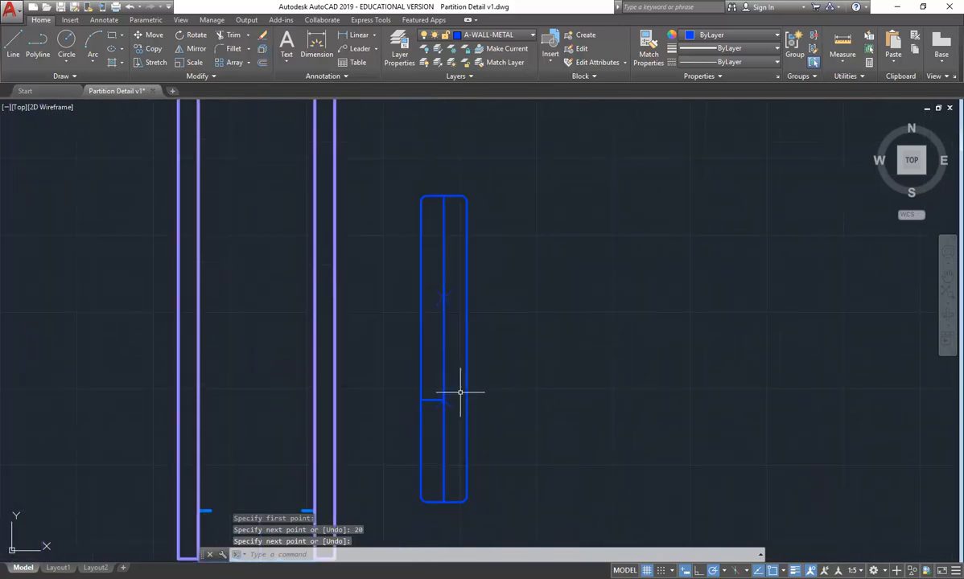
{"action": "left_click", "coordinate": [385, 352]}
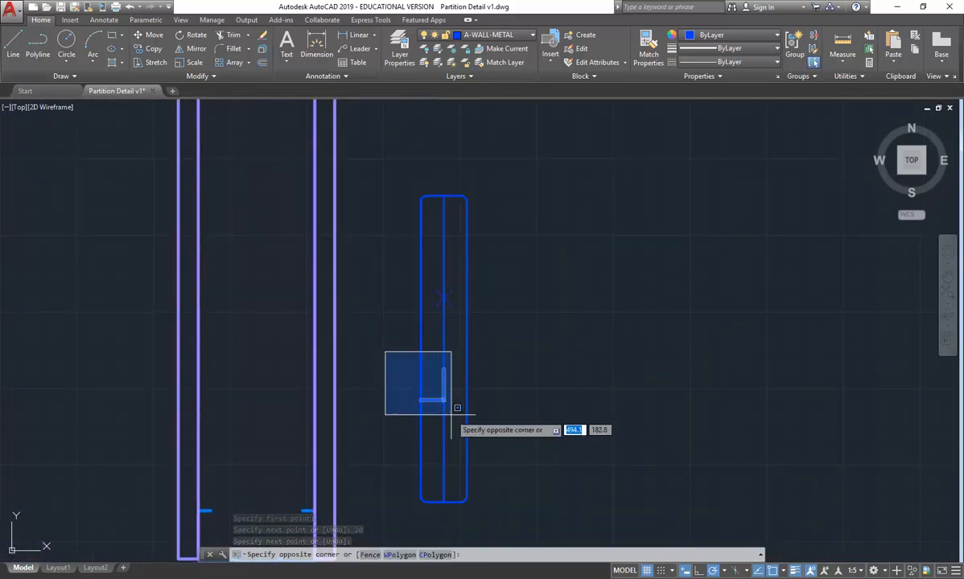
{"action": "scroll", "coordinate": [450, 411], "scroll_direction": "up", "scroll_amount": 4}
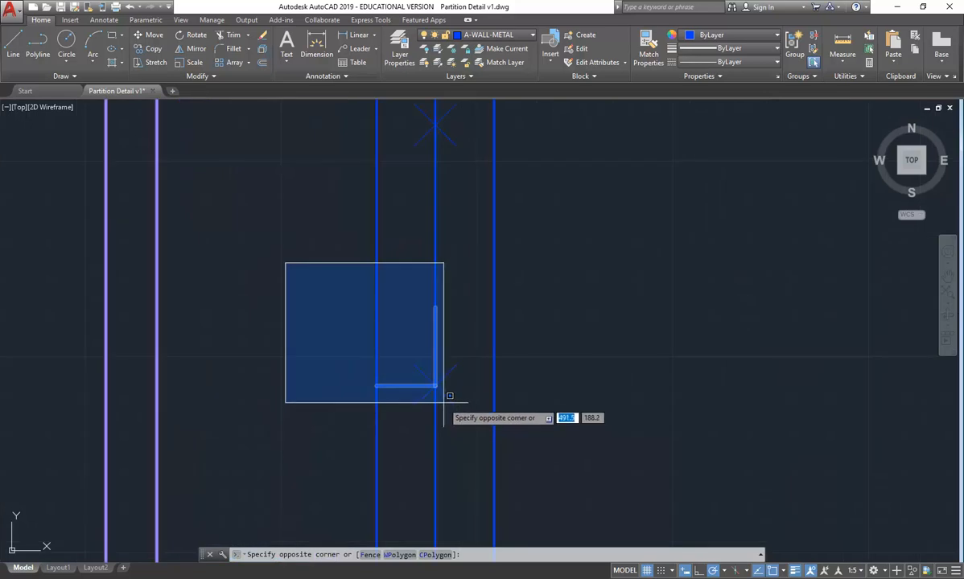
{"action": "key", "text": "Escape"}
{"action": "key", "text": "Escape"}
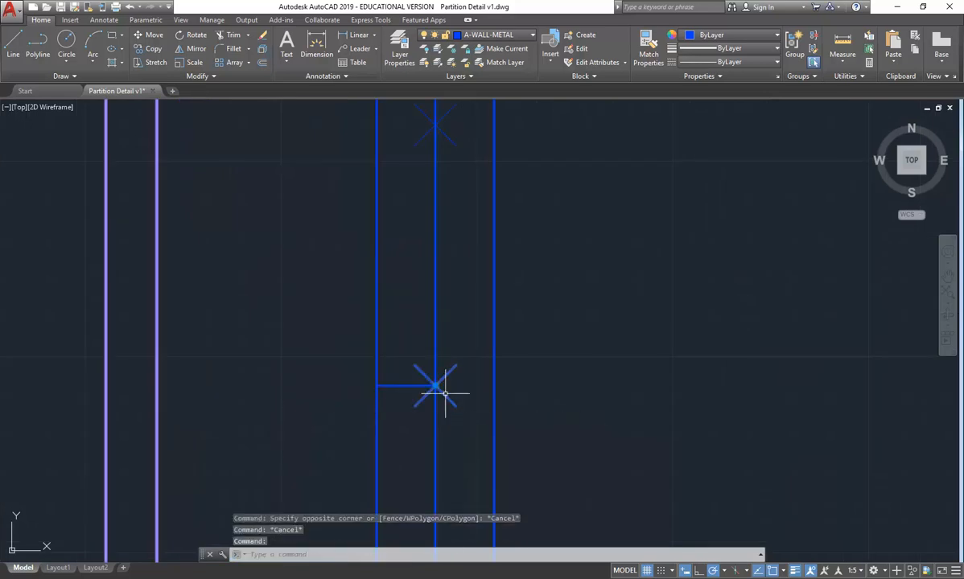
{"action": "key", "text": "Escape"}
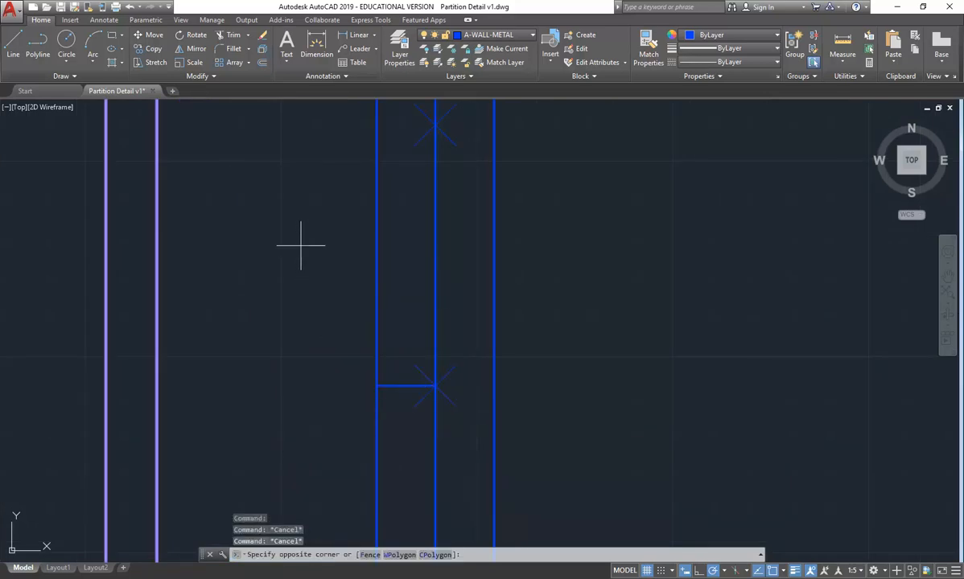
Step: Erase the point marker at the skirting's lower division point
{"action": "left_click", "coordinate": [301, 246]}
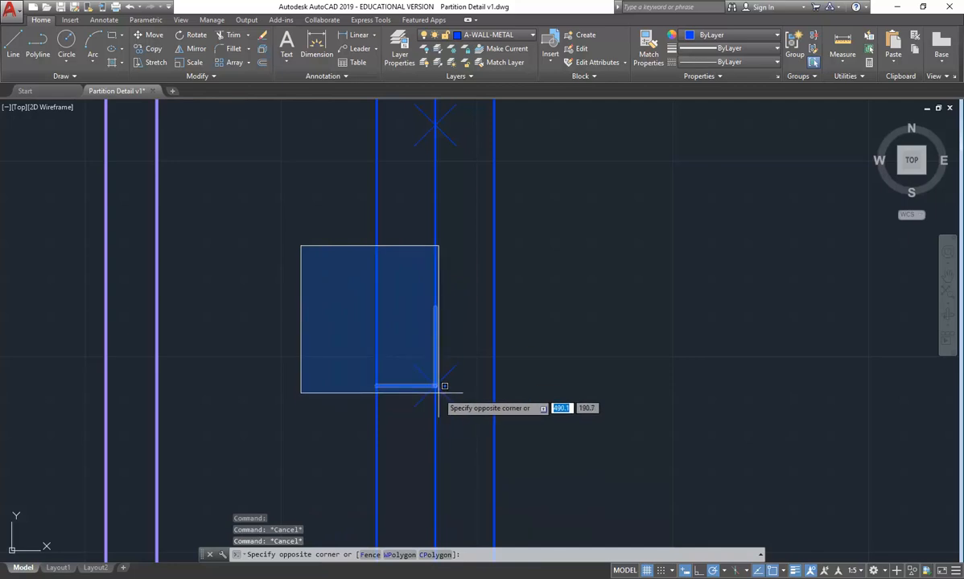
{"action": "left_click", "coordinate": [444, 386]}
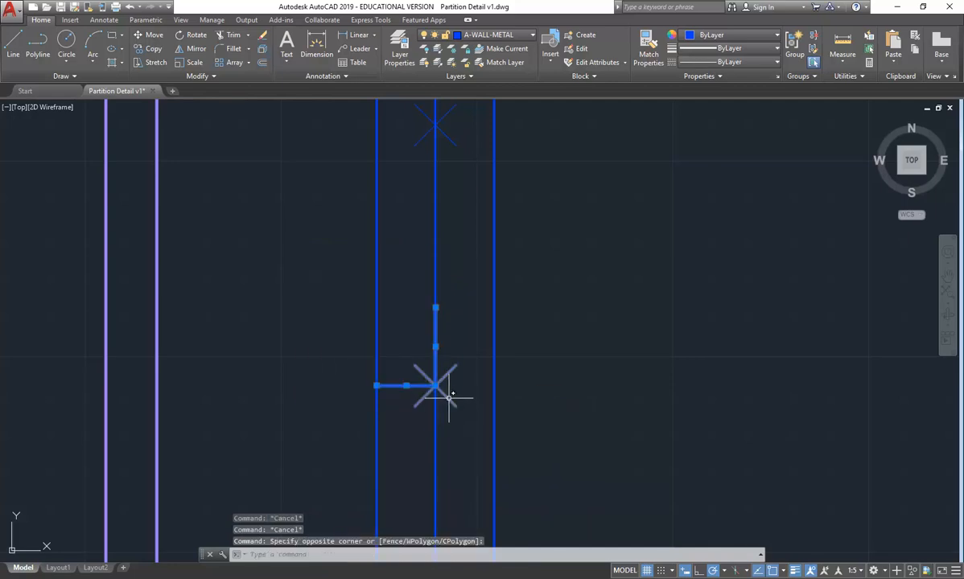
{"action": "key", "text": "Escape"}
{"action": "key", "text": "Escape"}
{"action": "key", "text": "Delete"}
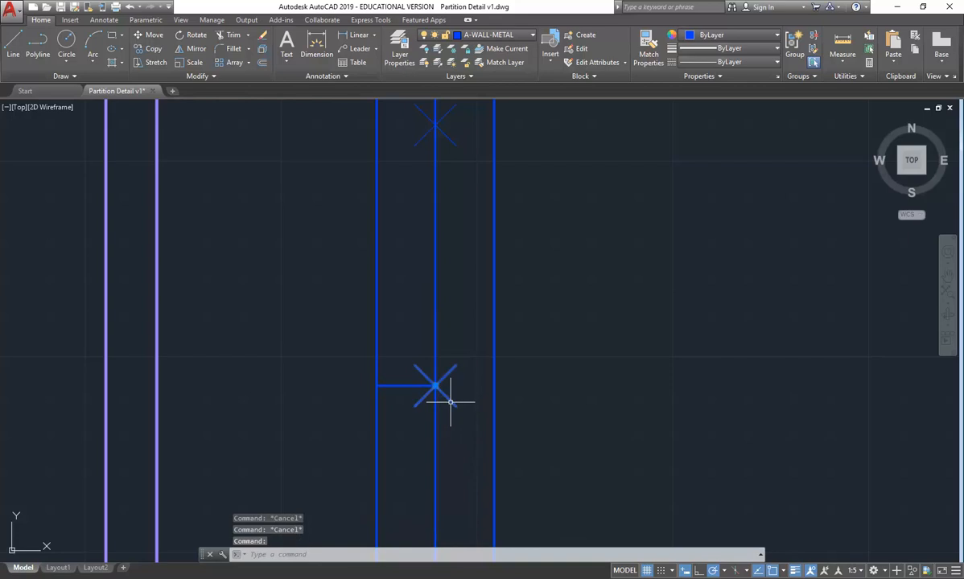
Step: Copy the L-shaped pair of profile lines from the lower division point to the upper division point
{"action": "left_click", "coordinate": [333, 255]}
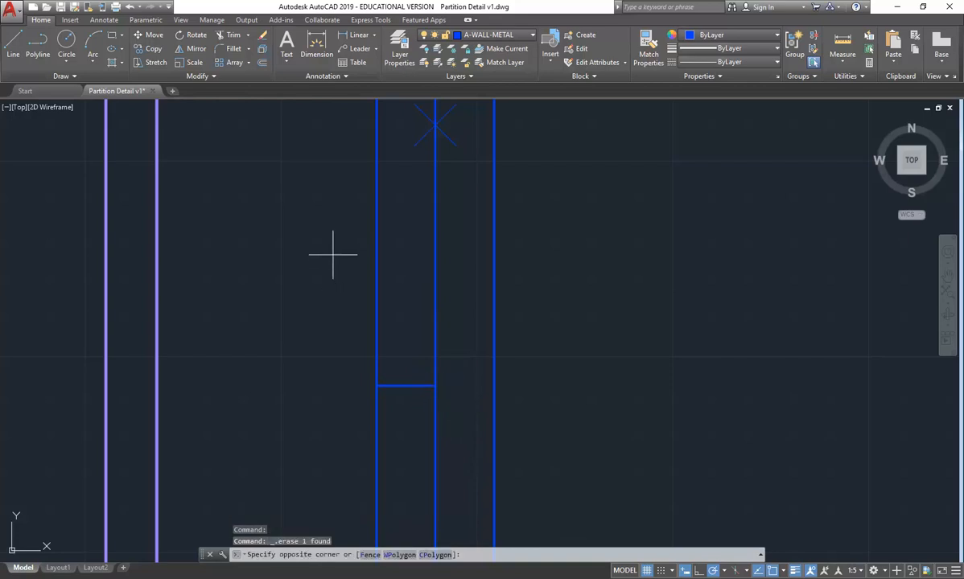
{"action": "left_click", "coordinate": [449, 389]}
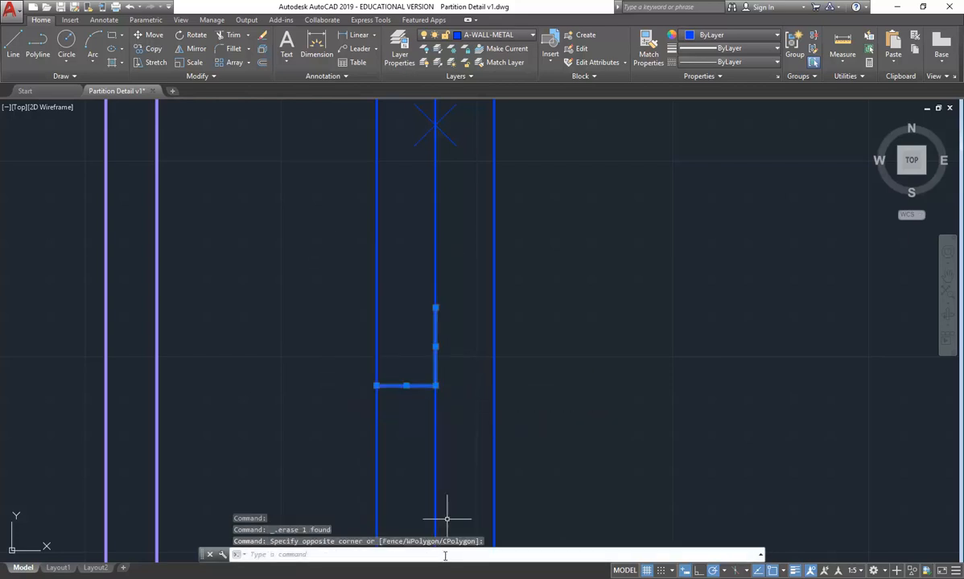
{"action": "left_click", "coordinate": [149, 49]}
{"action": "left_click", "coordinate": [436, 386]}
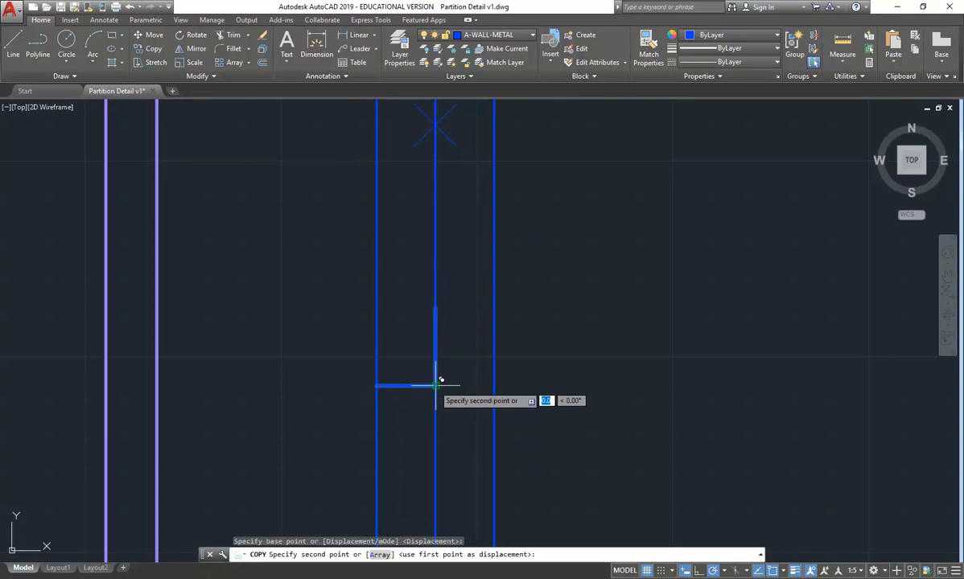
{"action": "scroll", "coordinate": [441, 475], "scroll_direction": "down", "scroll_amount": 2}
{"action": "left_click", "coordinate": [441, 262]}
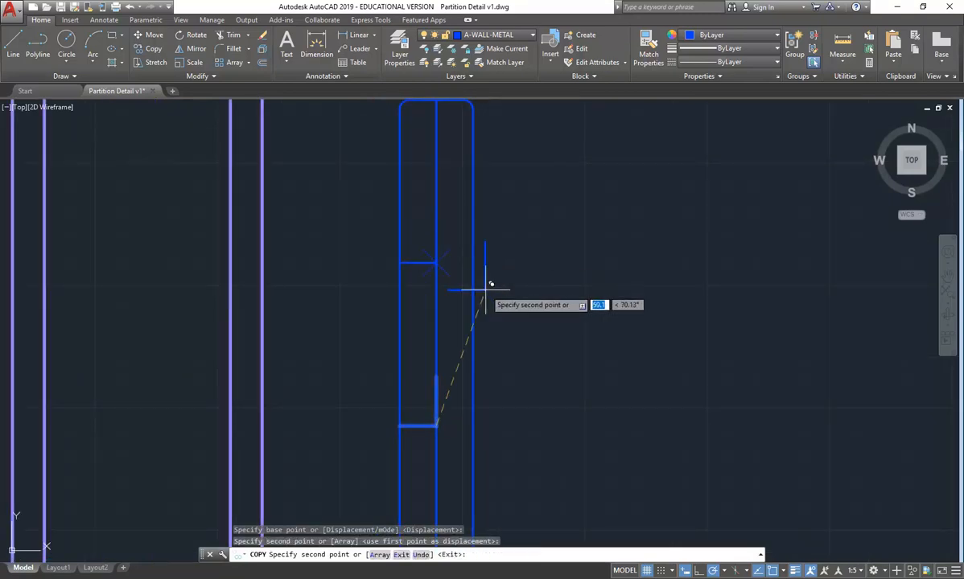
{"action": "key", "text": "Escape"}
Step: Erase the upper division point marker and the skirting's vertical centre line
{"action": "left_click", "coordinate": [435, 263]}
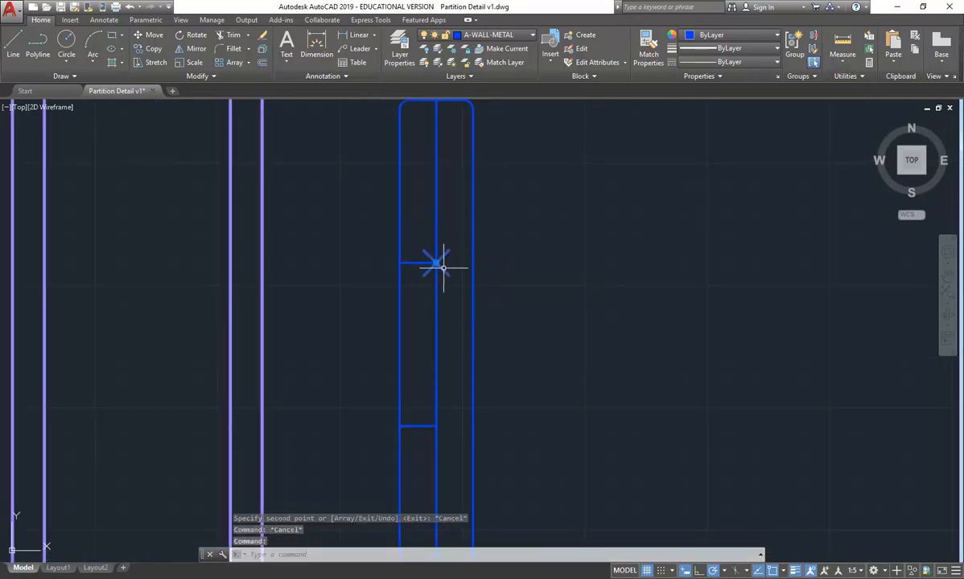
{"action": "key", "text": "Delete"}
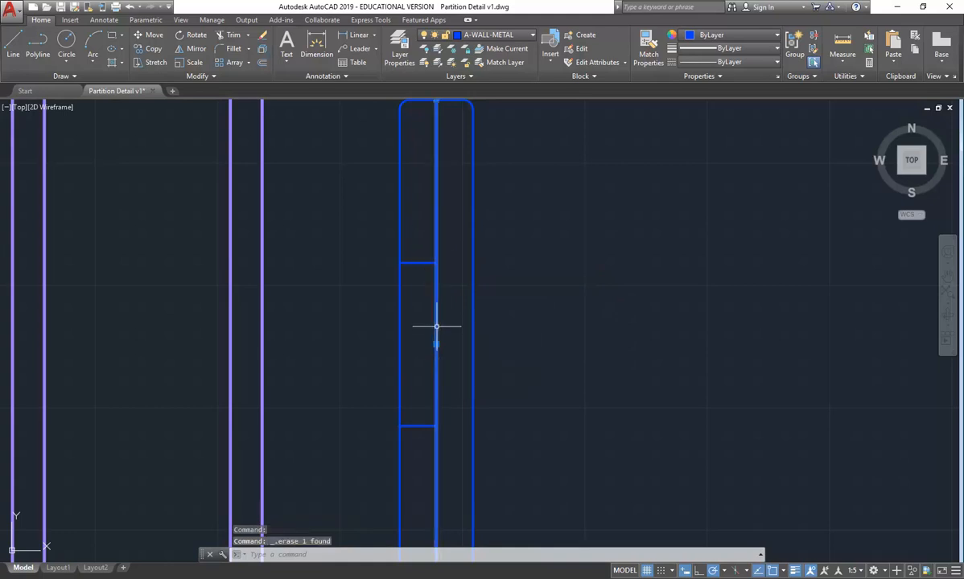
{"action": "scroll", "coordinate": [320, 333], "scroll_direction": "down", "scroll_amount": 2}
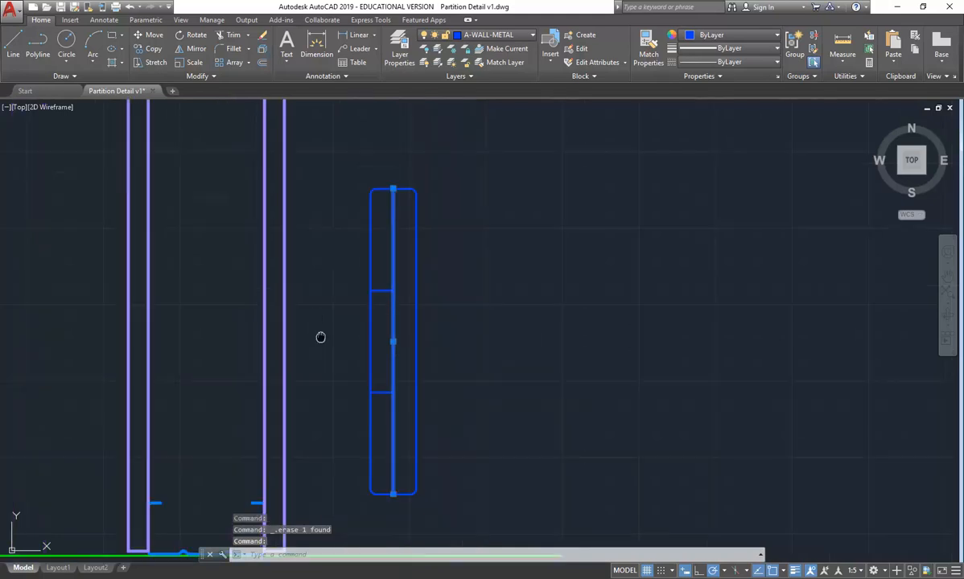
{"action": "middle_click_drag", "start_coordinate": [320, 334], "coordinate": [364, 317]}
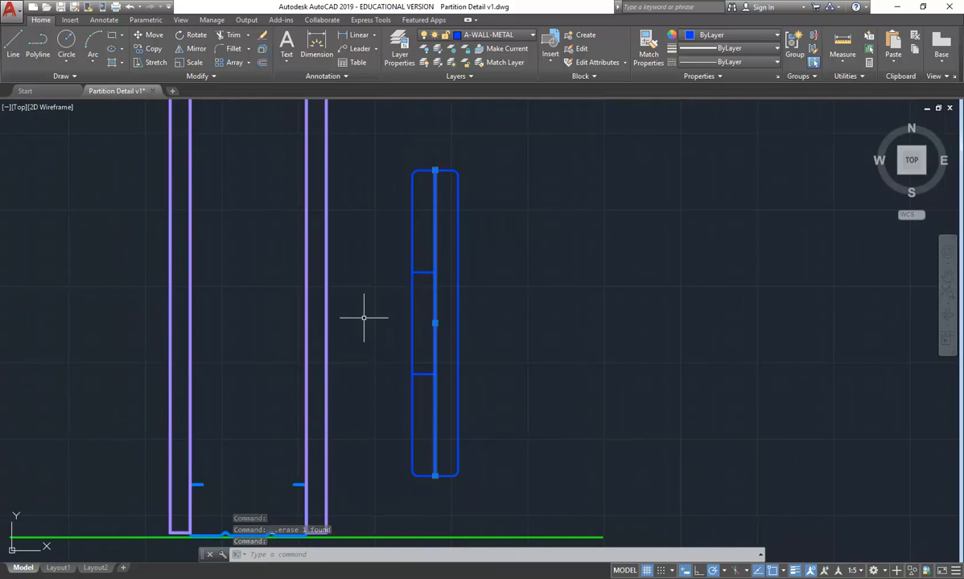
{"action": "key", "text": "Delete"}
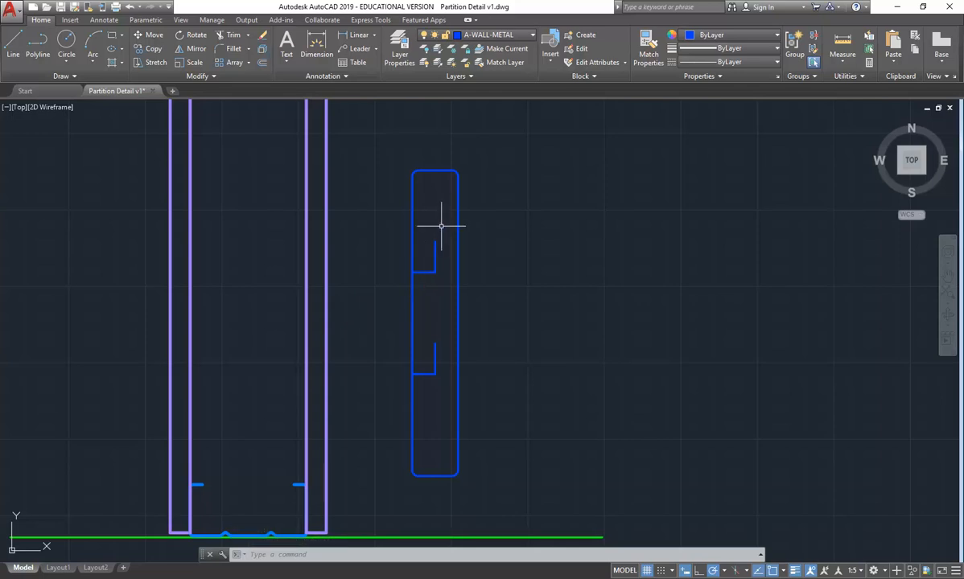
Step: Stretch both L-shaped profiles inside the skirting 5 to the right, lengthening their horizontal legs
{"action": "left_click", "coordinate": [140, 63]}
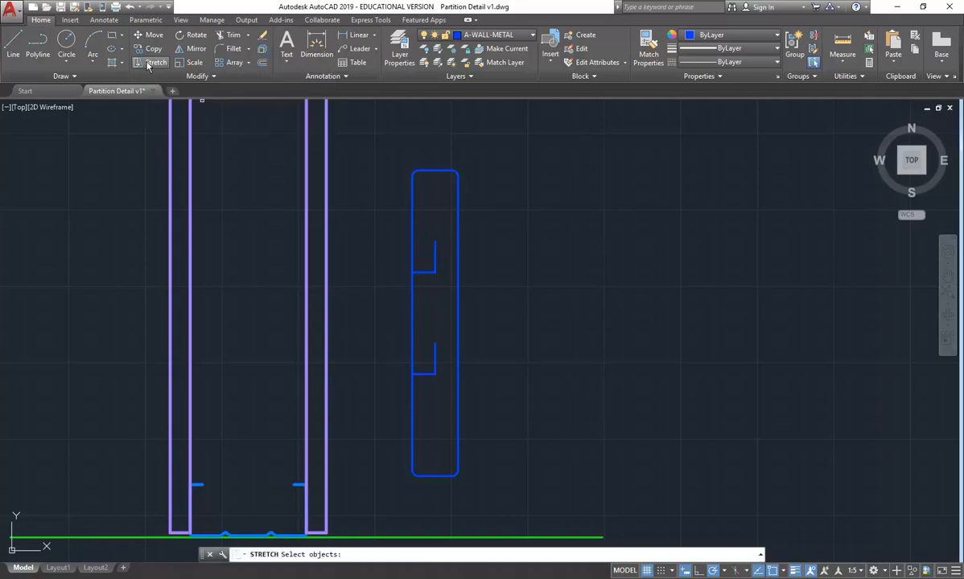
{"action": "left_click", "coordinate": [448, 216]}
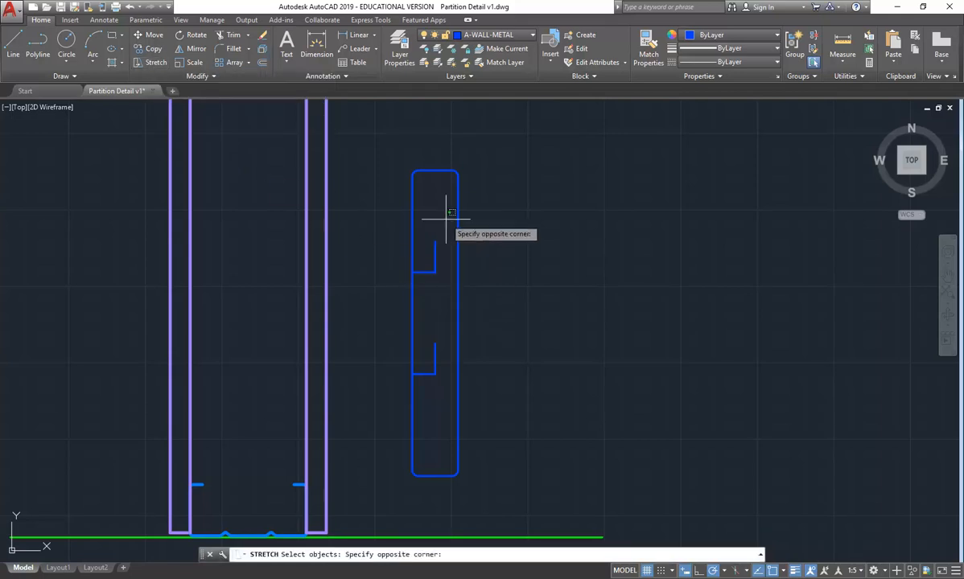
{"action": "left_click", "coordinate": [426, 394]}
{"action": "key", "text": "Return"}
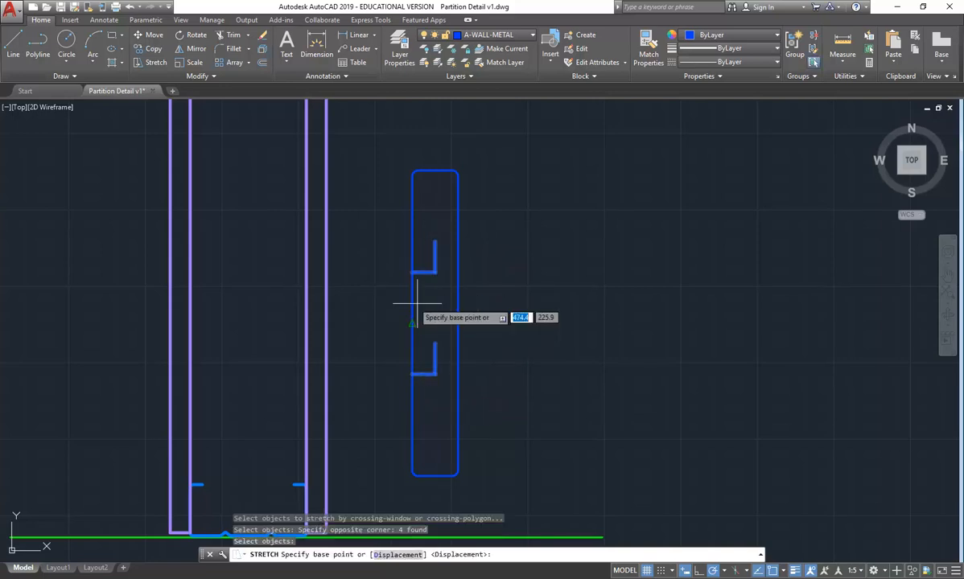
{"action": "scroll", "coordinate": [445, 333], "scroll_direction": "up", "scroll_amount": 2}
{"action": "left_click", "coordinate": [424, 347]}
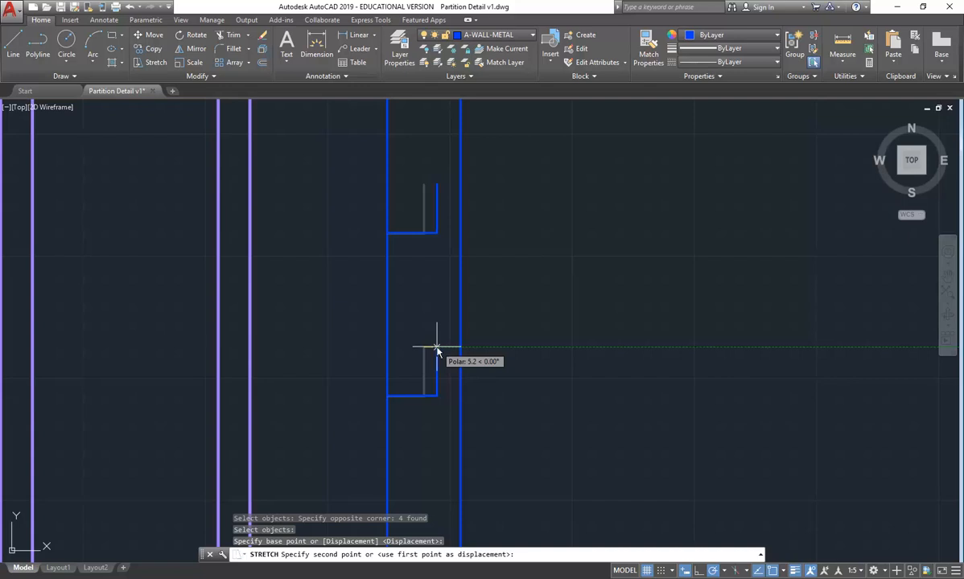
{"action": "type", "text": "5"}
{"action": "key", "text": "Return"}
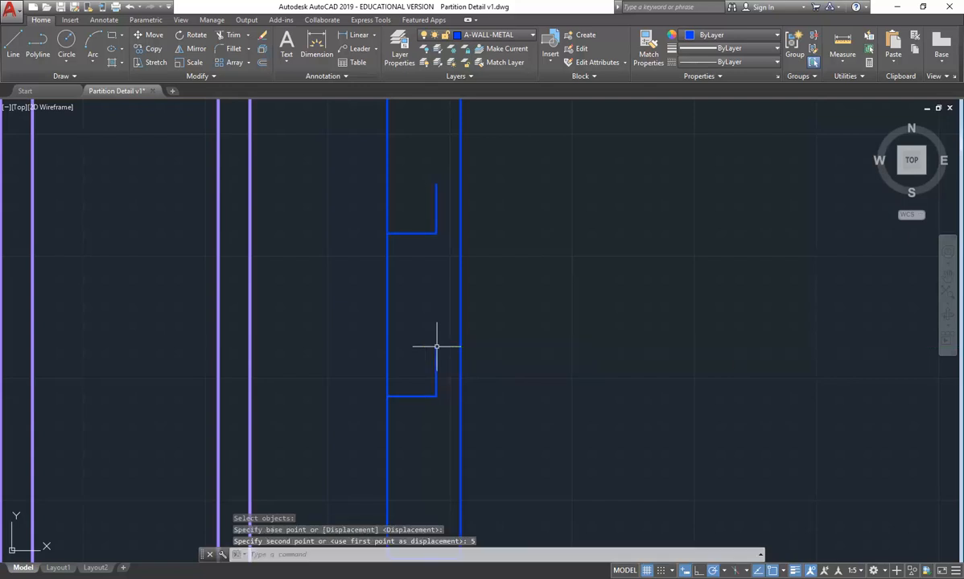
Step: Start a block definition from the complete skirting outline and its internal profile lines, naming it DUCT_SKIRT
{"action": "scroll", "coordinate": [465, 327], "scroll_direction": "down", "scroll_amount": 2}
{"action": "scroll", "coordinate": [467, 327], "scroll_direction": "down", "scroll_amount": 1}
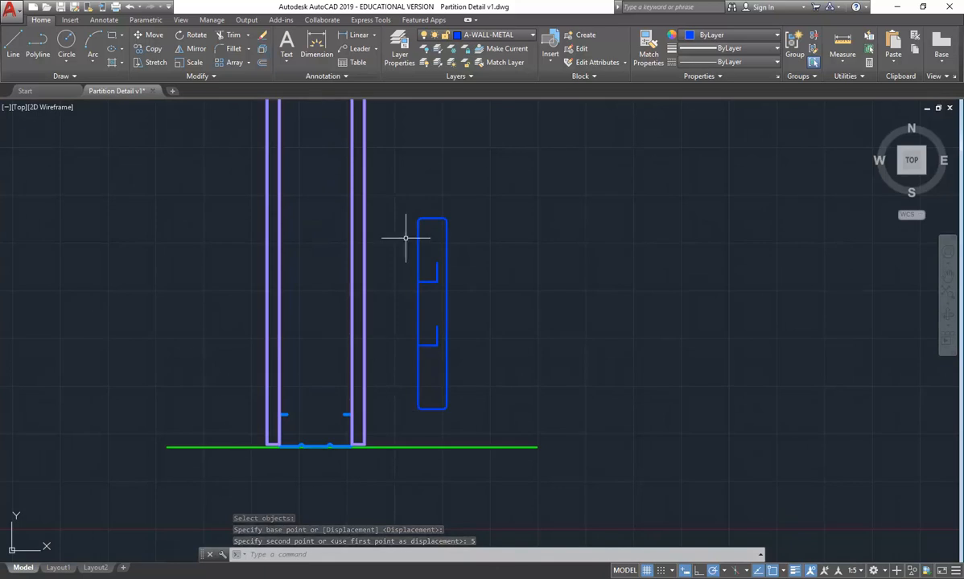
{"action": "scroll", "coordinate": [379, 351], "scroll_direction": "up", "scroll_amount": 2}
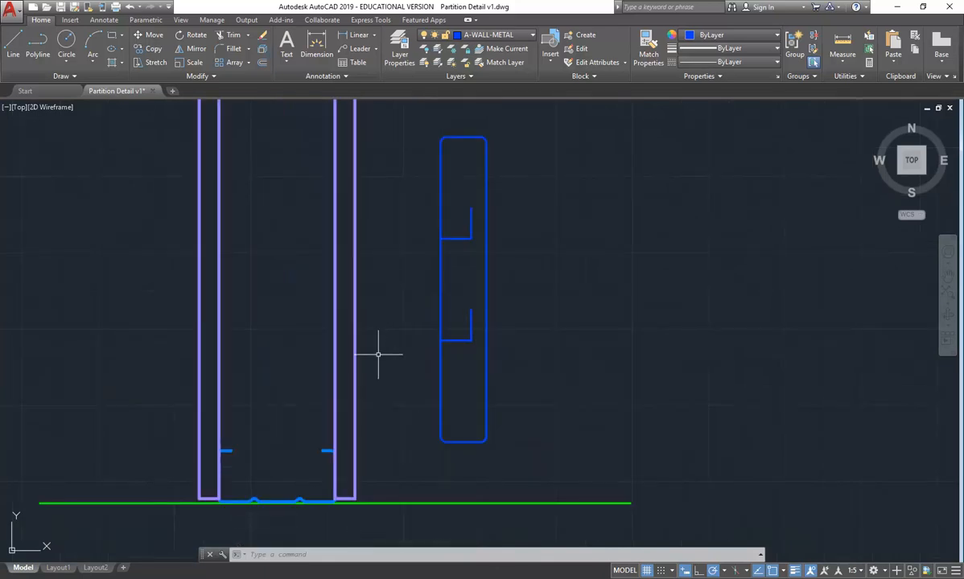
{"action": "left_click", "coordinate": [413, 119]}
{"action": "left_click", "coordinate": [514, 477]}
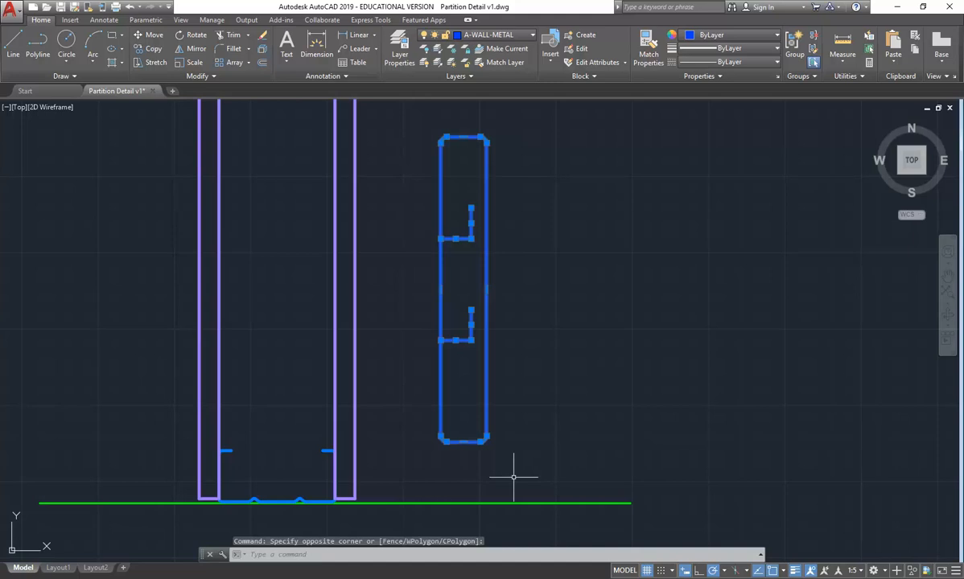
{"action": "type", "text": "b"}
{"action": "key", "text": "Return"}
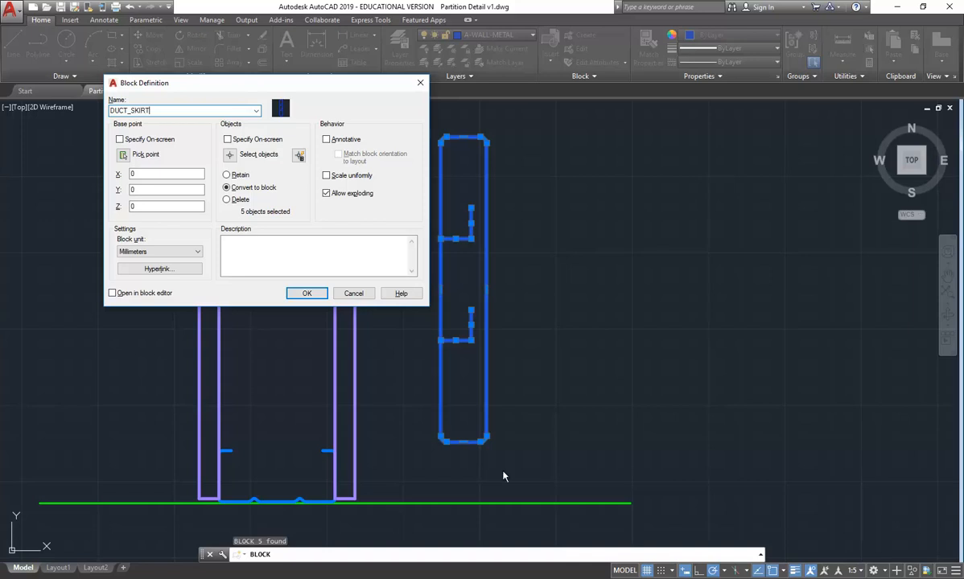
Step: Set the block's base point where the skirting's left and bottom edges would meet at the lower-left corner, and create the block
{"action": "left_click", "coordinate": [122, 156]}
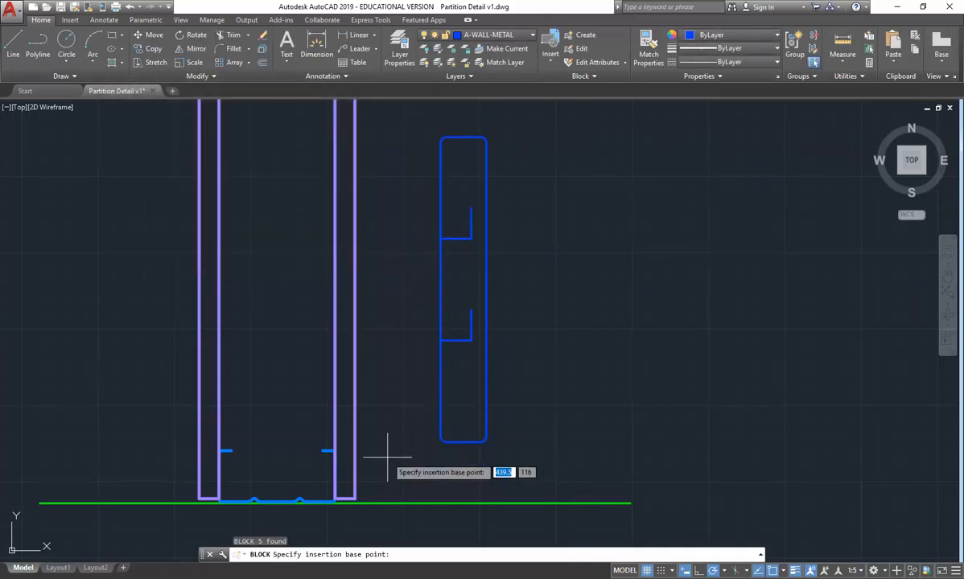
{"action": "scroll", "coordinate": [402, 414], "scroll_direction": "up", "scroll_amount": 10}
{"action": "middle_click_drag", "start_coordinate": [373, 459], "coordinate": [242, 475]}
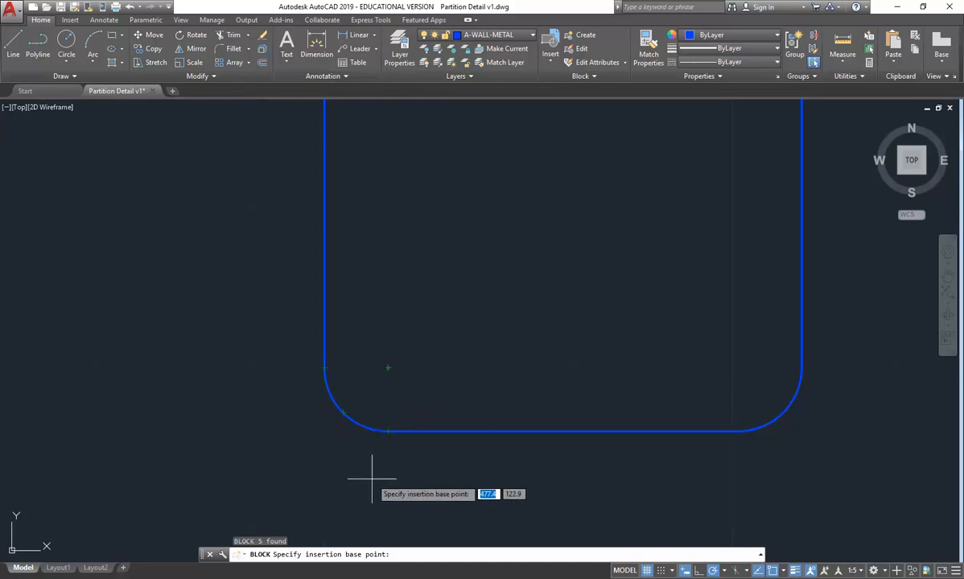
{"action": "left_click", "coordinate": [325, 431]}
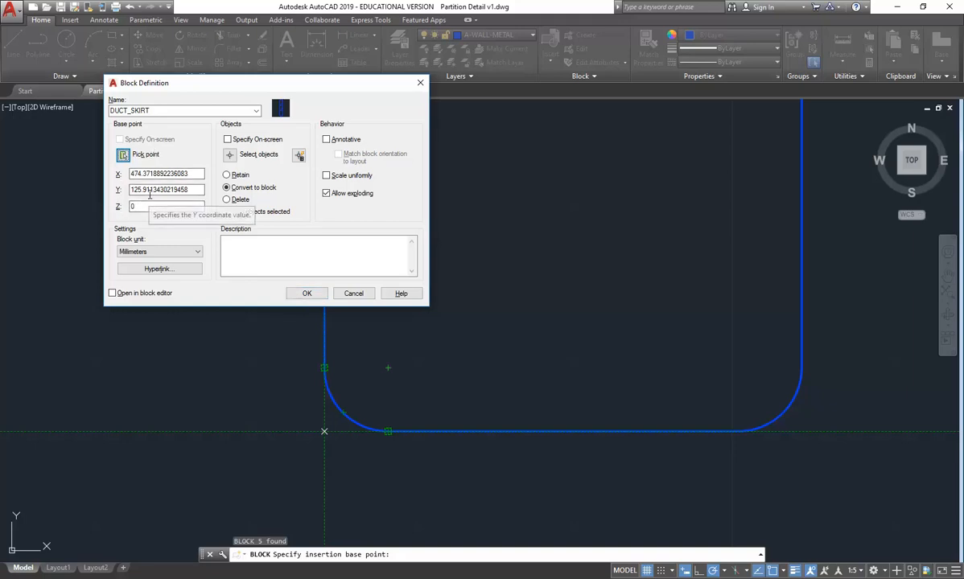
{"action": "left_click", "coordinate": [307, 294]}
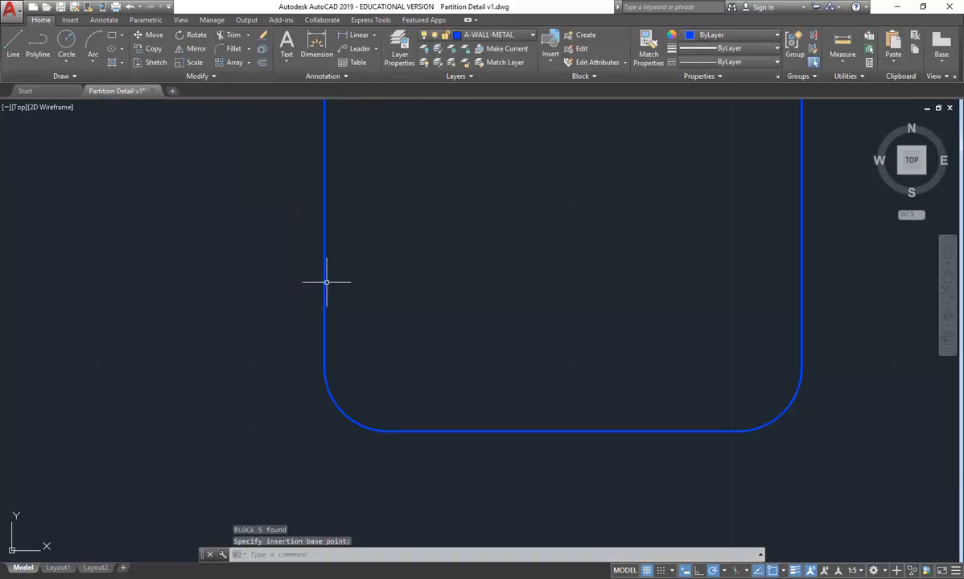
Step: Erase the skirting block standing beside the partition
{"action": "scroll", "coordinate": [247, 305], "scroll_direction": "down", "scroll_amount": 10}
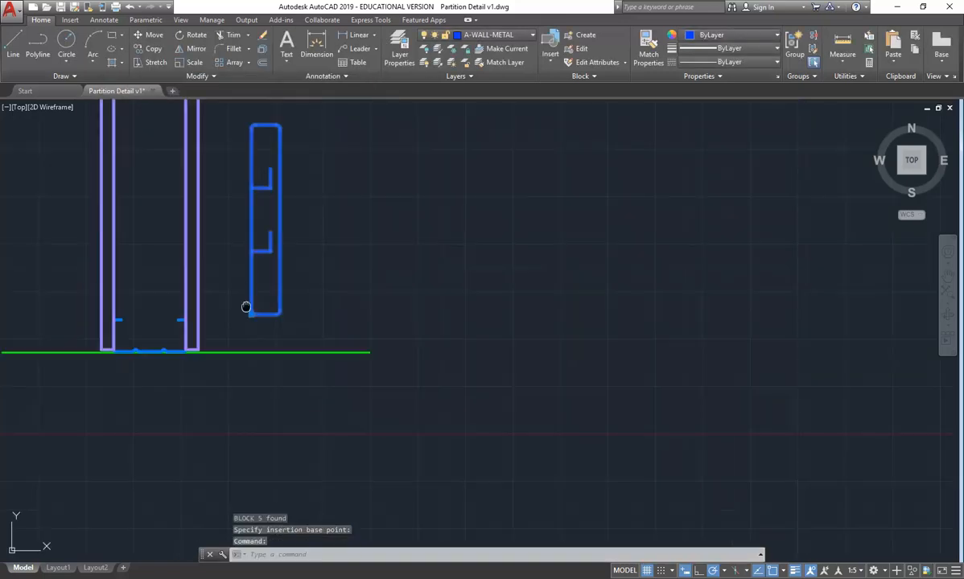
{"action": "middle_click_drag", "start_coordinate": [247, 306], "coordinate": [441, 393]}
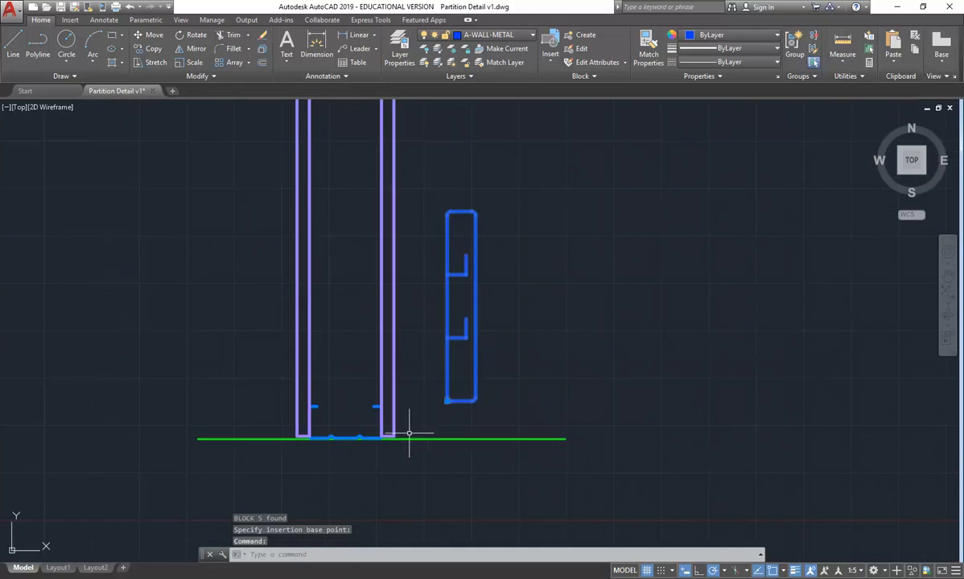
{"action": "key", "text": "Delete"}
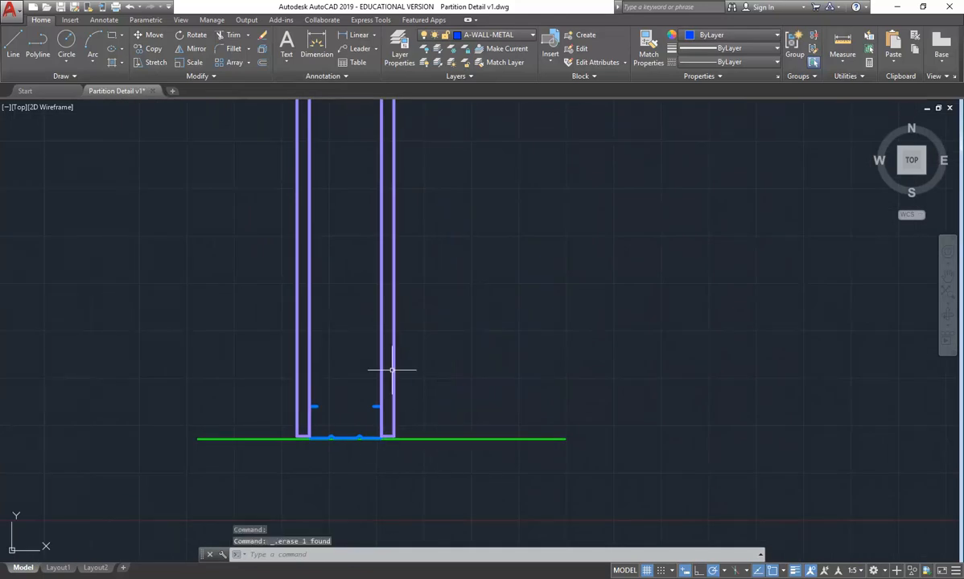
{"action": "left_click", "coordinate": [550, 50]}
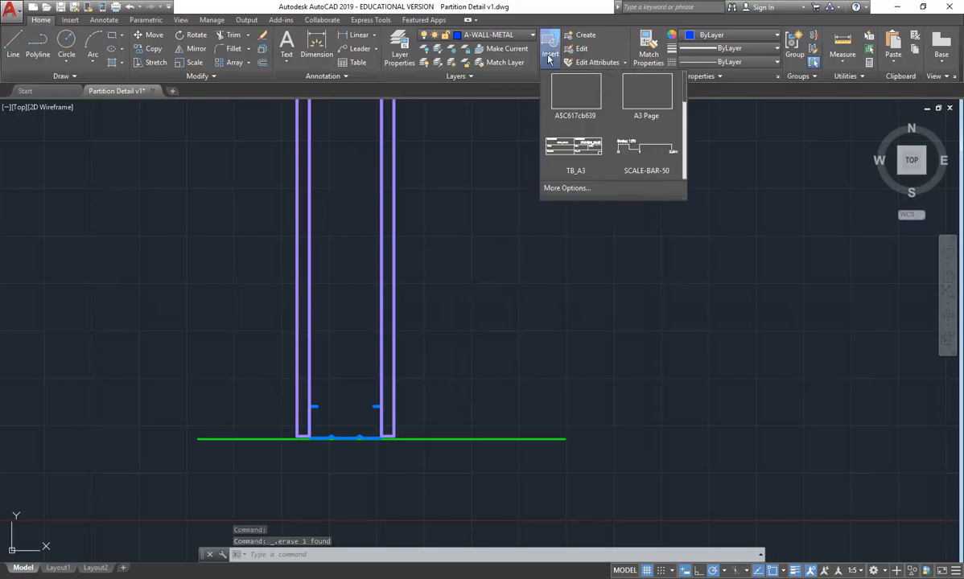
{"action": "scroll", "coordinate": [599, 147], "scroll_direction": "down", "scroll_amount": 1}
{"action": "scroll", "coordinate": [599, 147], "scroll_direction": "down", "scroll_amount": 4}
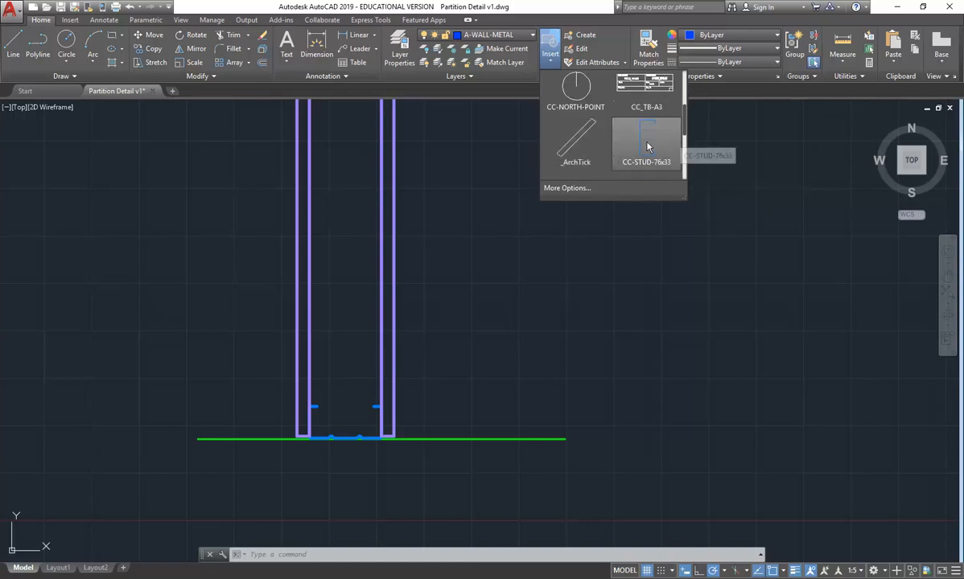
{"action": "scroll", "coordinate": [585, 145], "scroll_direction": "down", "scroll_amount": 3}
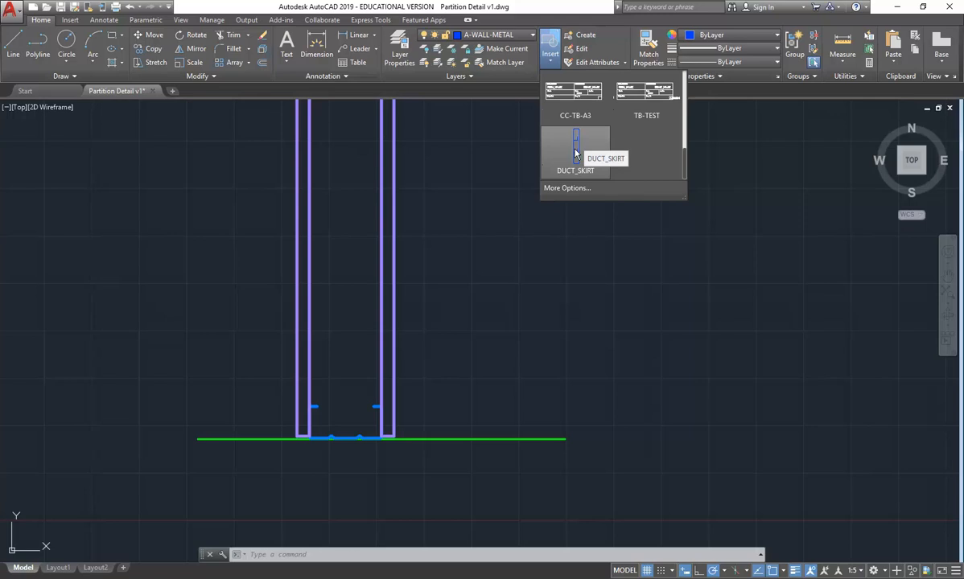
{"action": "left_click", "coordinate": [576, 149]}
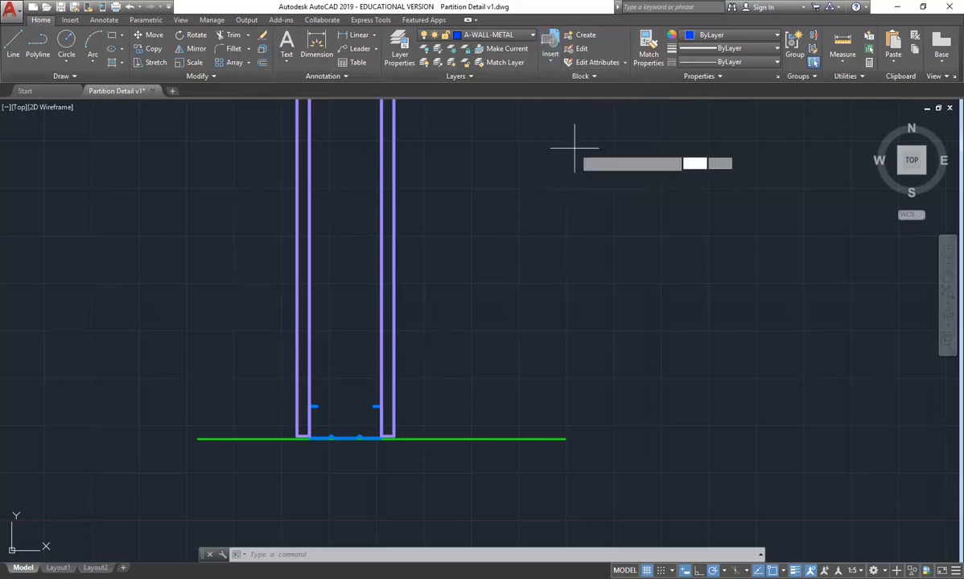
{"action": "left_click", "coordinate": [502, 37]}
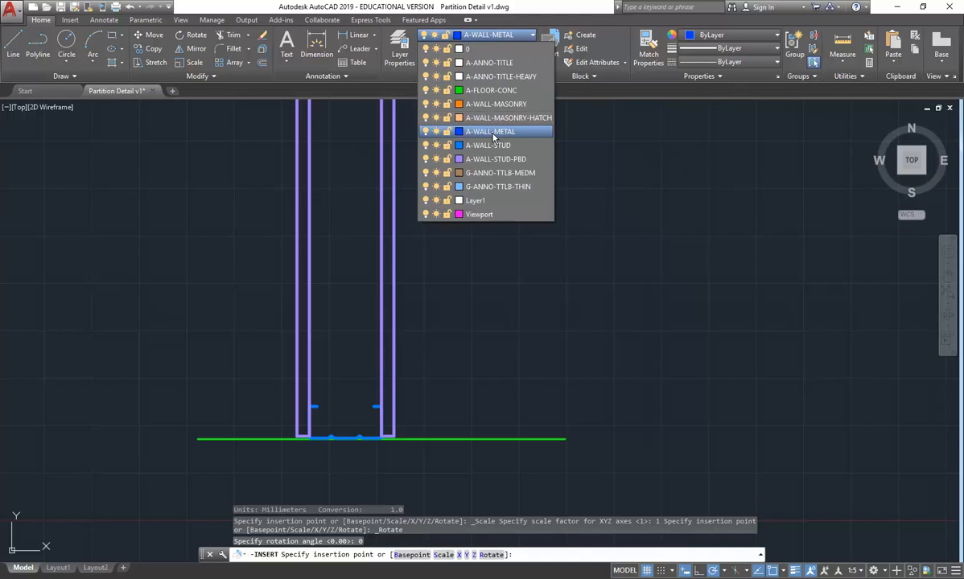
{"action": "left_click", "coordinate": [460, 34]}
{"action": "key", "text": "Escape"}
{"action": "key", "text": "Escape"}
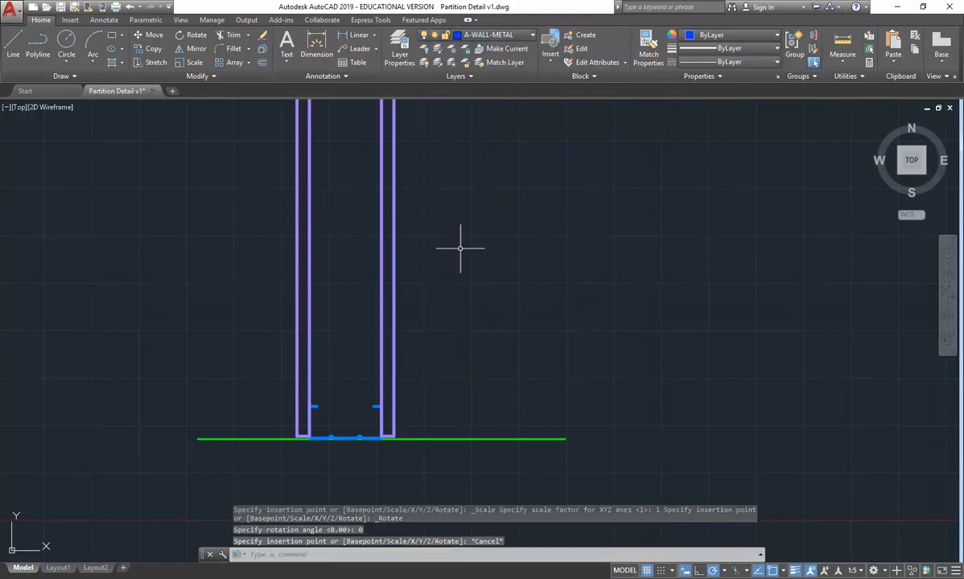
Step: Make A-ANNO-TITLE-HEAVY the current layer and insert the DUCT_SKIRT block in the empty space to the right of the partition
{"action": "left_click", "coordinate": [507, 34]}
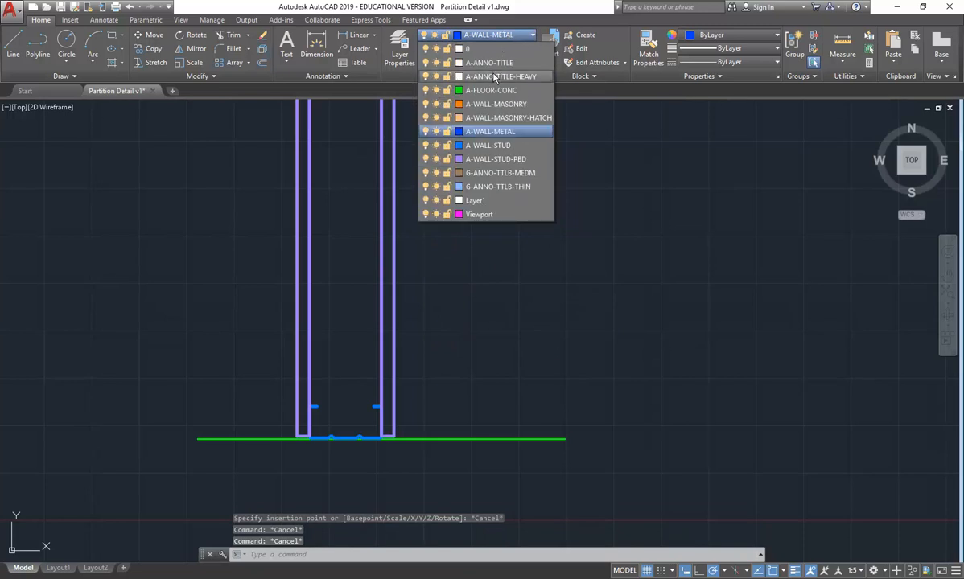
{"action": "left_click", "coordinate": [459, 71]}
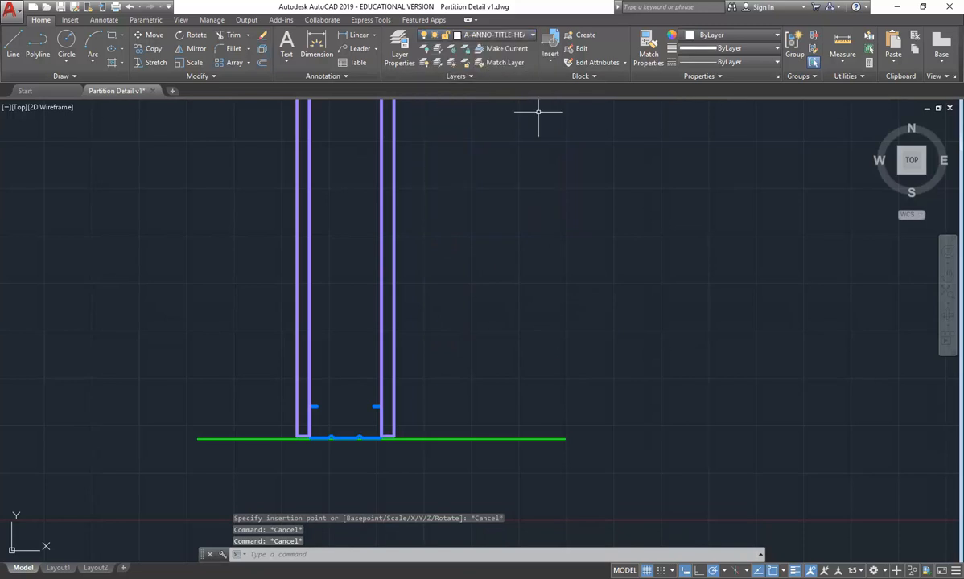
{"action": "left_click", "coordinate": [550, 52]}
{"action": "left_click", "coordinate": [575, 157]}
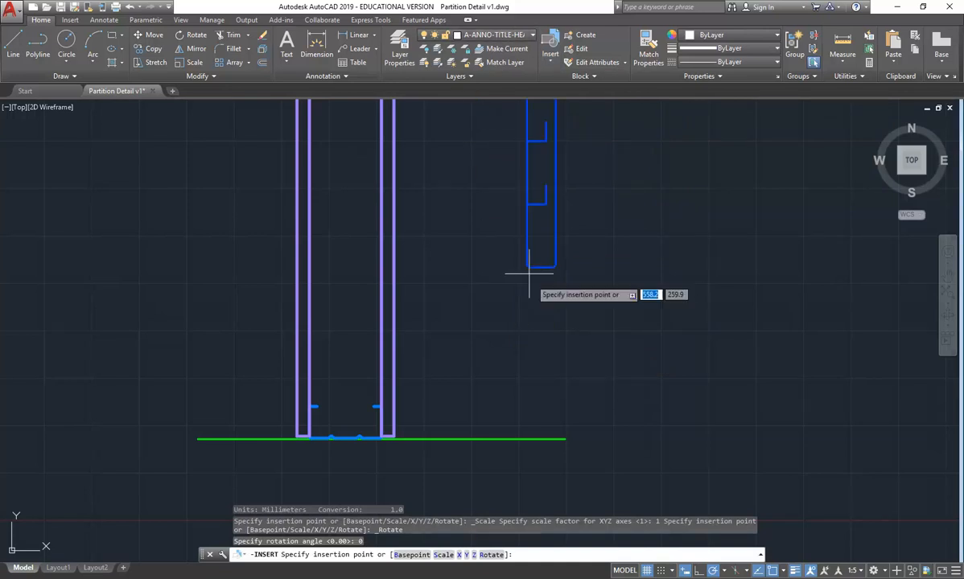
{"action": "left_click", "coordinate": [538, 366]}
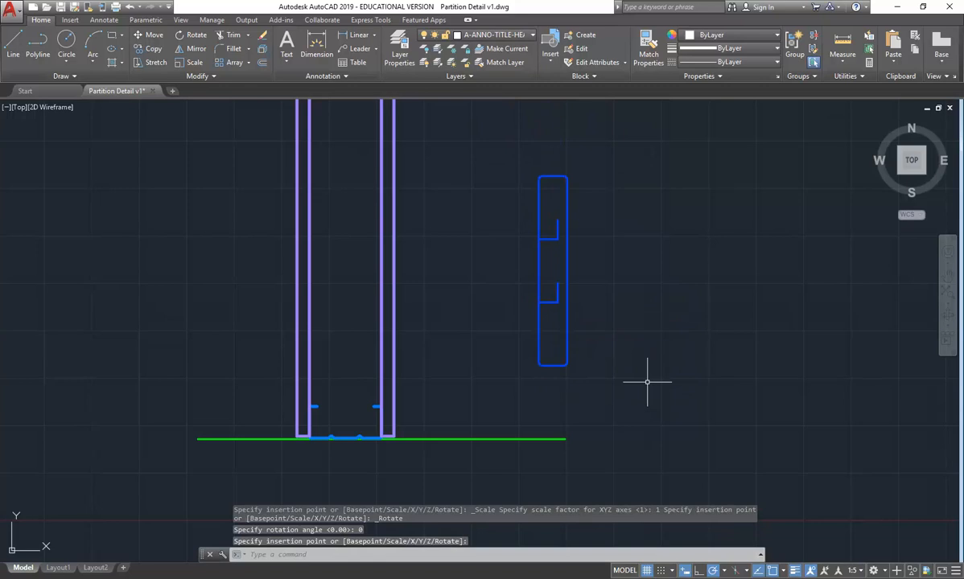
Step: Turn off the current layer A-ANNO-TITLE-HEAVY
{"action": "left_click", "coordinate": [464, 35]}
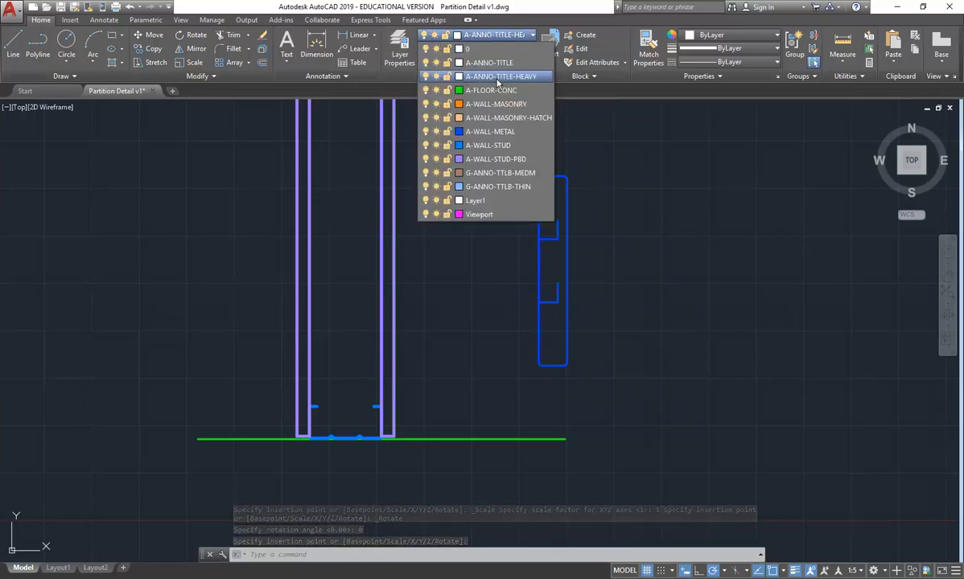
{"action": "left_click", "coordinate": [425, 77]}
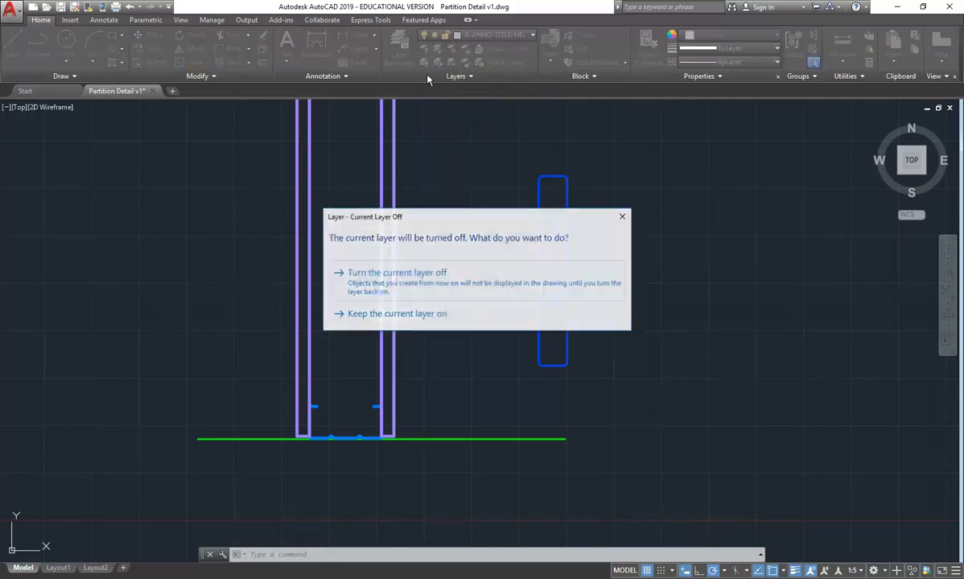
{"action": "left_click", "coordinate": [397, 275]}
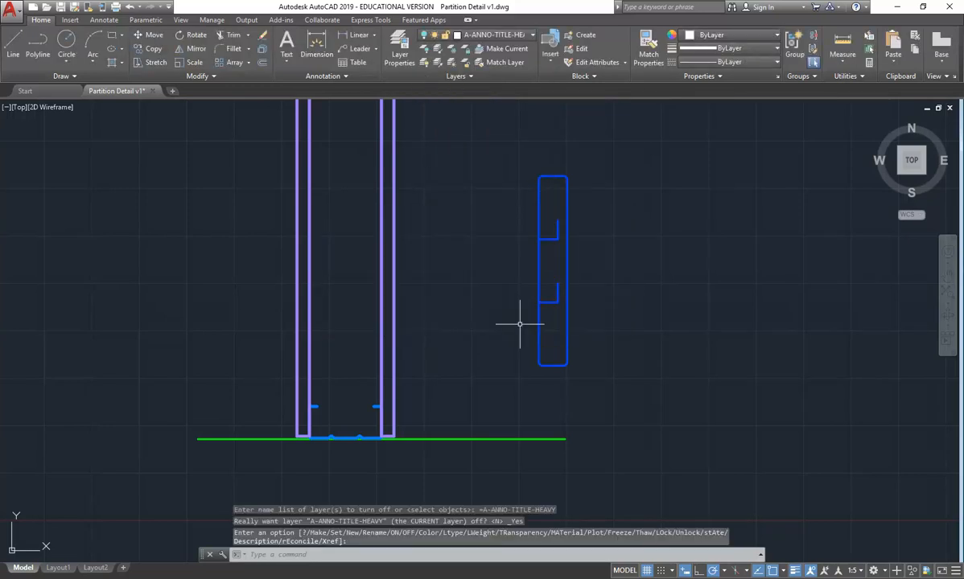
Step: Open the properties of the inserted skirting block to examine which layer it is on
{"action": "left_click", "coordinate": [509, 36]}
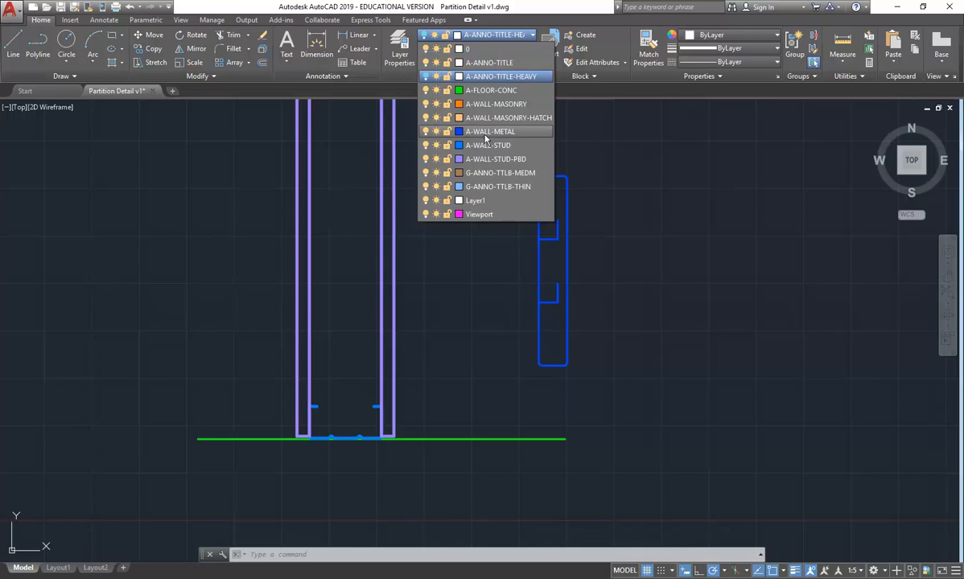
{"action": "left_click", "coordinate": [604, 329]}
{"action": "left_click", "coordinate": [616, 298]}
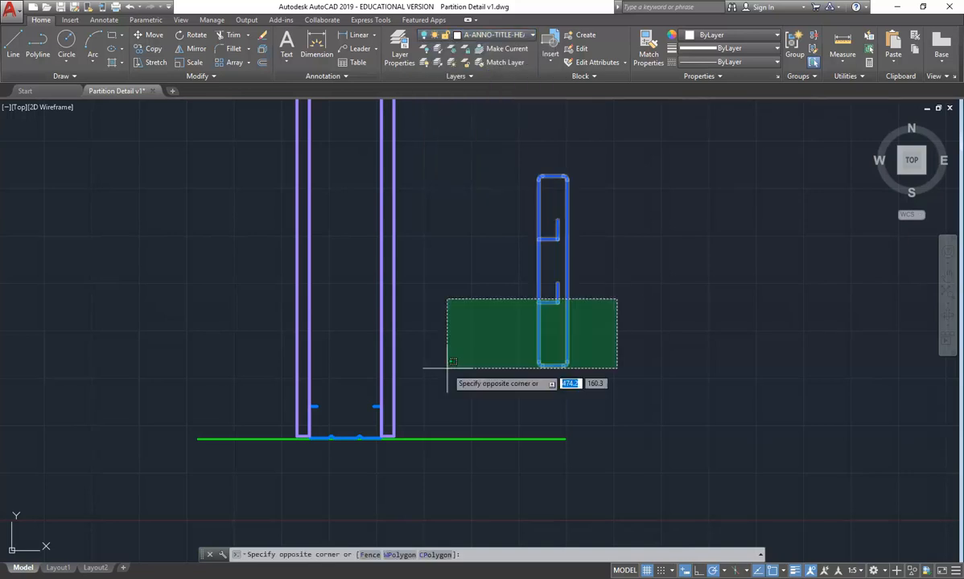
{"action": "left_click", "coordinate": [483, 305]}
{"action": "right_click", "coordinate": [483, 253]}
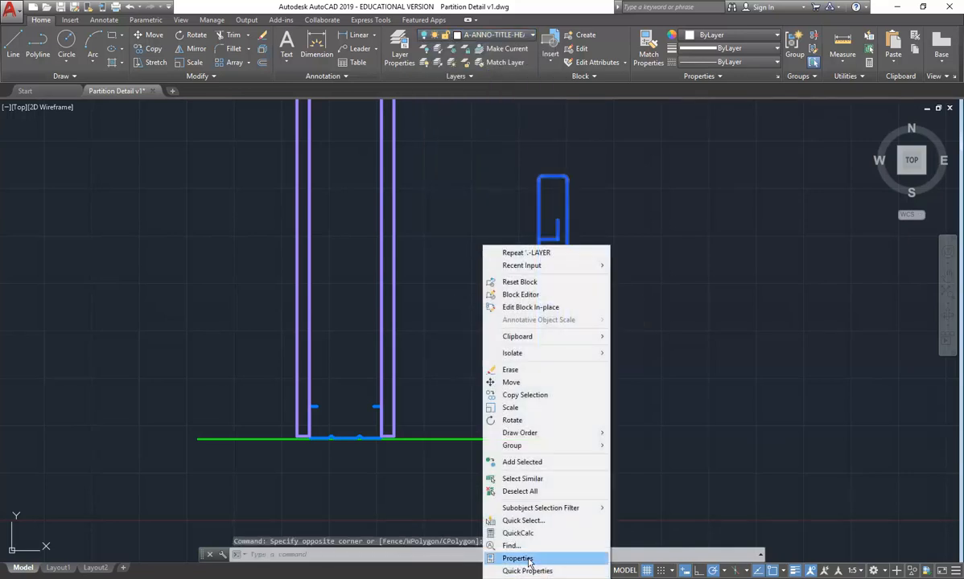
{"action": "left_click", "coordinate": [539, 554]}
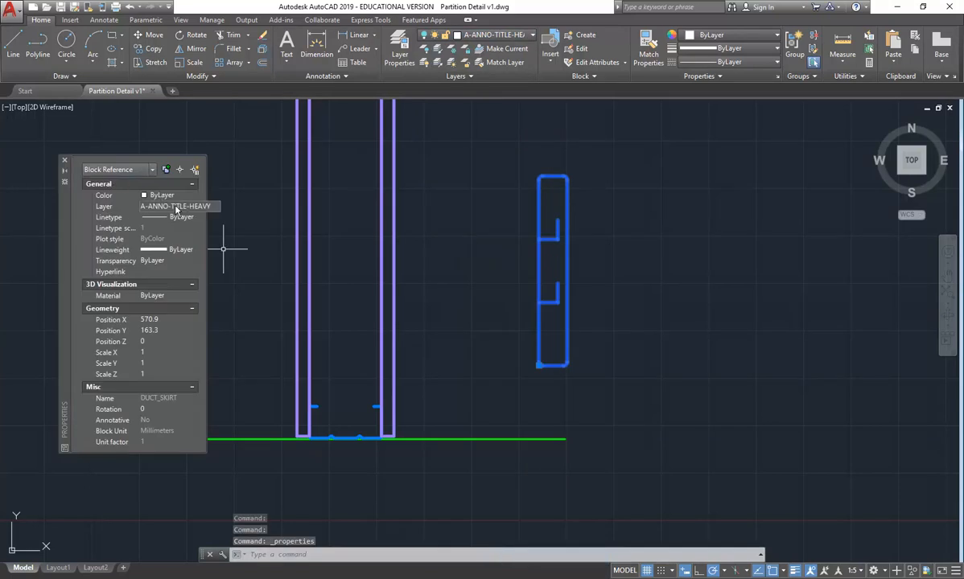
Step: Assign the inserted skirting block to the A-WALL-METAL layer, close its properties and deselect it
{"action": "left_click", "coordinate": [490, 34]}
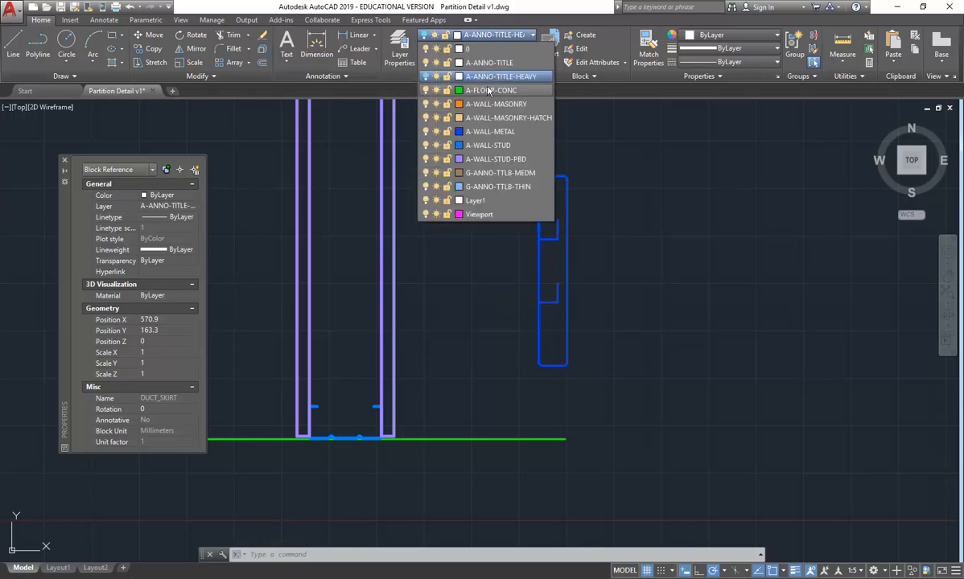
{"action": "left_click", "coordinate": [493, 132]}
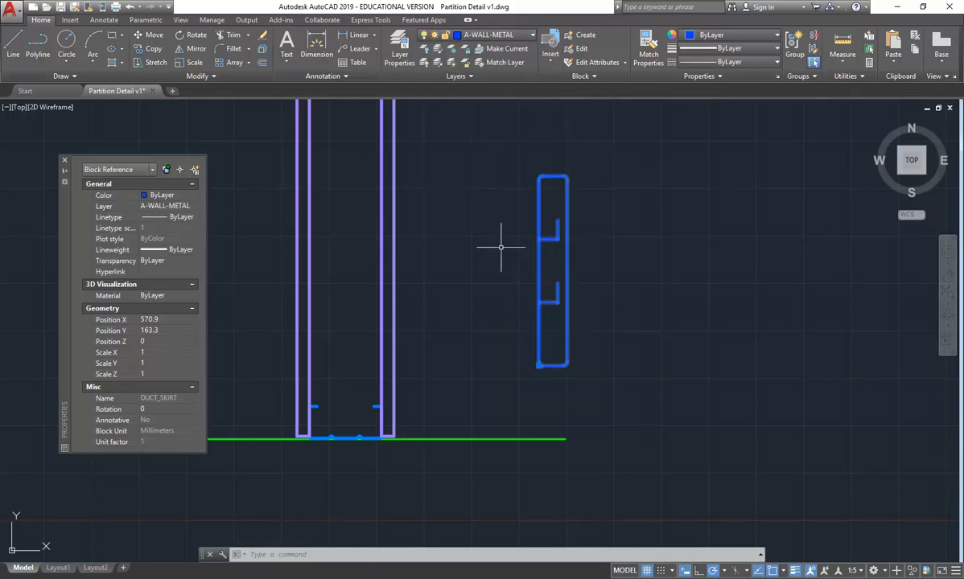
{"action": "left_click", "coordinate": [64, 160]}
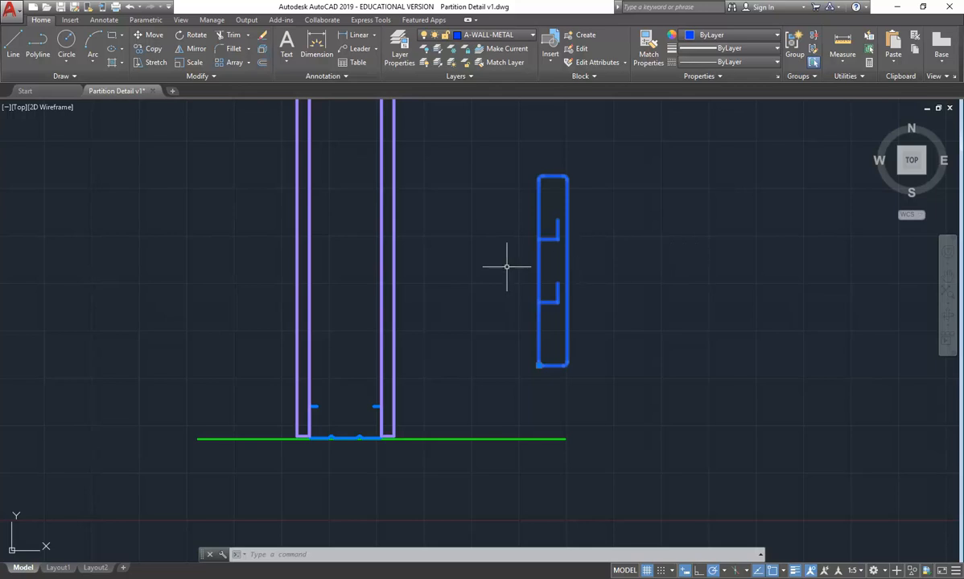
{"action": "scroll", "coordinate": [556, 365], "scroll_direction": "up", "scroll_amount": 4}
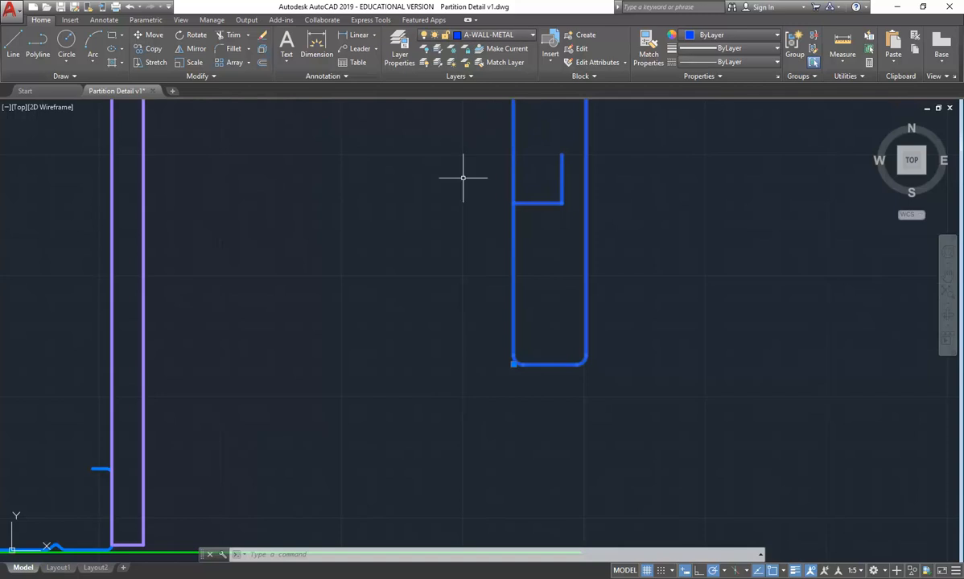
{"action": "key", "text": "Escape"}
{"action": "key", "text": "Escape"}
{"action": "key", "text": "Escape"}
Step: Make A-WALL-METAL the current layer and erase the skirting block standing to the right of the partition
{"action": "left_click", "coordinate": [495, 34]}
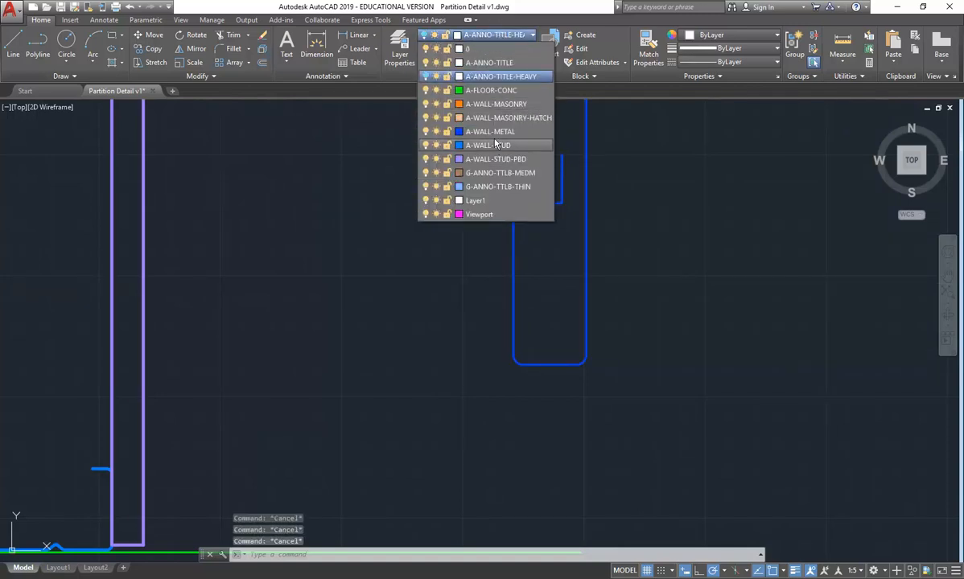
{"action": "left_click", "coordinate": [489, 133]}
{"action": "left_click", "coordinate": [517, 320]}
{"action": "left_click", "coordinate": [483, 330]}
{"action": "key", "text": "Delete"}
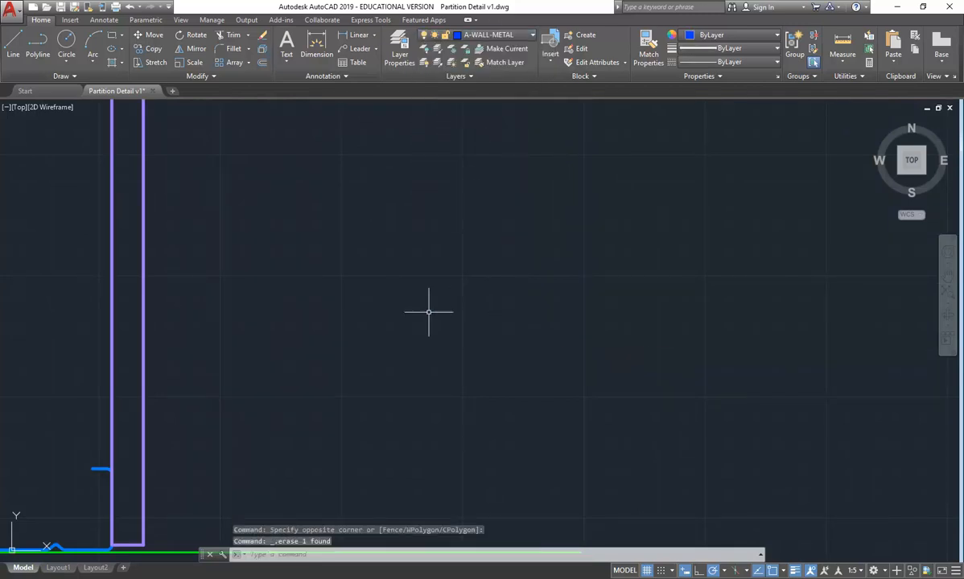
Step: Insert the DUCT_SKIRT block at the outer bottom corner of the right-hand plasterboard, with its back against the board
{"action": "scroll", "coordinate": [515, 310], "scroll_direction": "down", "scroll_amount": 4}
{"action": "left_click", "coordinate": [550, 40]}
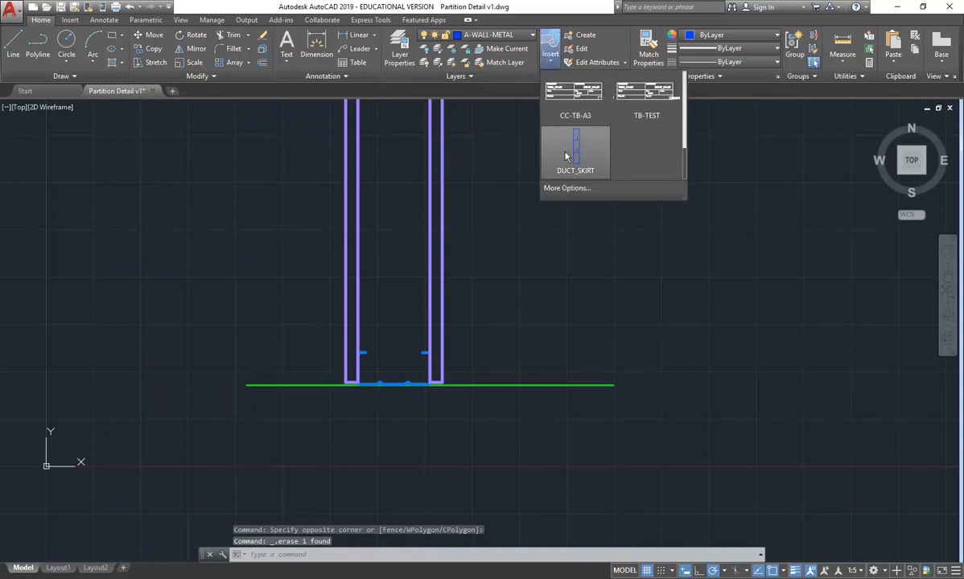
{"action": "left_click", "coordinate": [575, 149]}
{"action": "scroll", "coordinate": [451, 390], "scroll_direction": "up", "scroll_amount": 8}
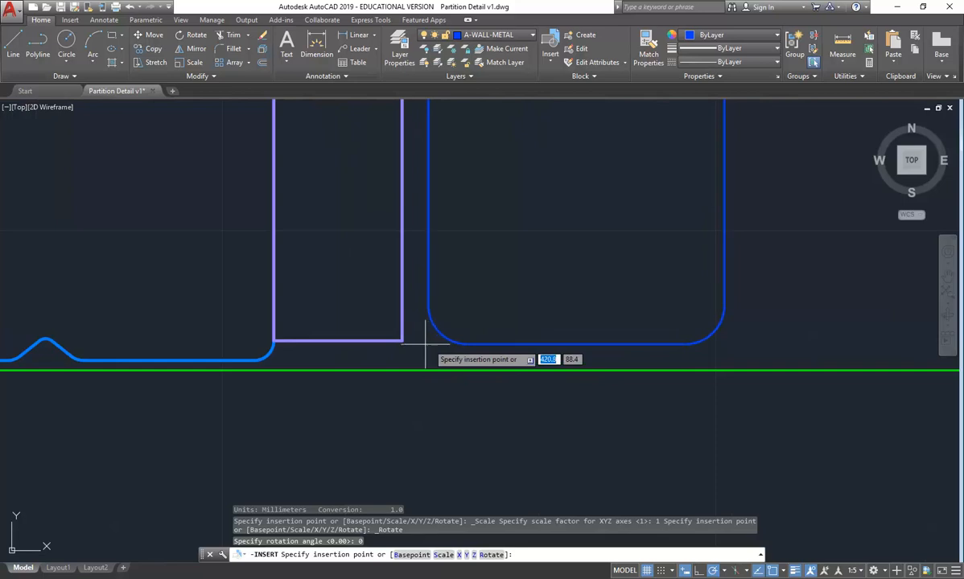
{"action": "scroll", "coordinate": [411, 338], "scroll_direction": "down", "scroll_amount": 4}
{"action": "middle_click_drag", "start_coordinate": [499, 289], "coordinate": [441, 369]}
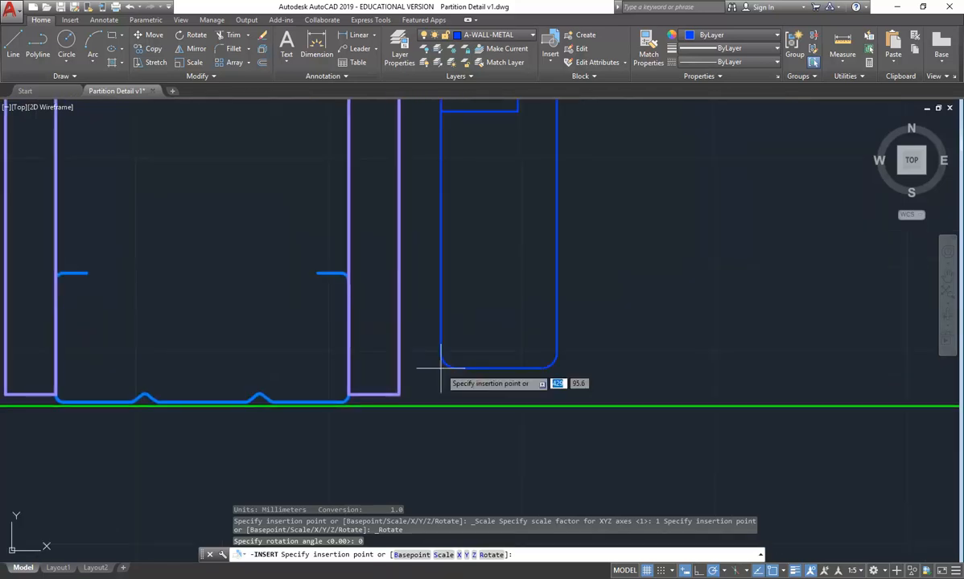
{"action": "scroll", "coordinate": [432, 369], "scroll_direction": "down", "scroll_amount": 4}
{"action": "scroll", "coordinate": [424, 393], "scroll_direction": "up", "scroll_amount": 4}
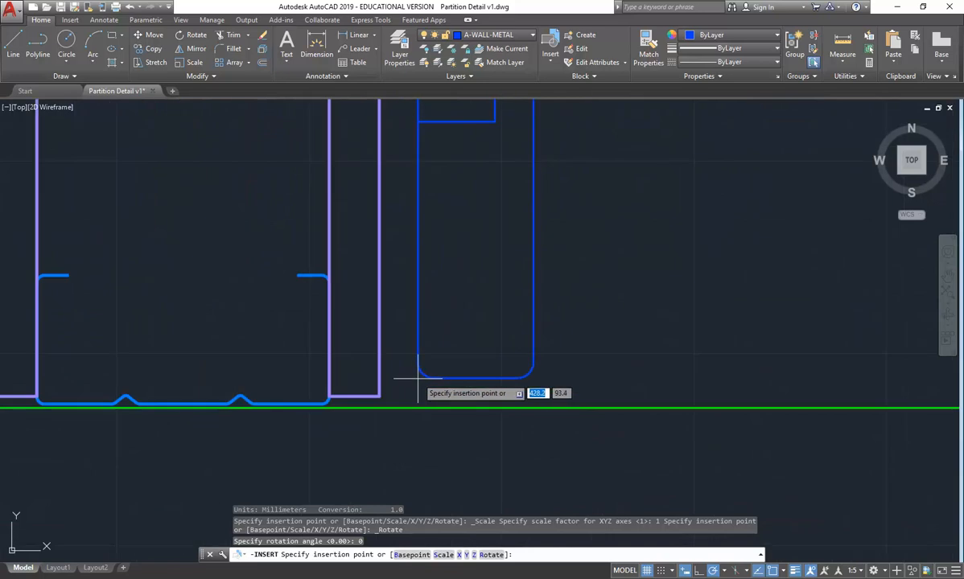
{"action": "scroll", "coordinate": [387, 393], "scroll_direction": "up", "scroll_amount": 2}
{"action": "scroll", "coordinate": [477, 326], "scroll_direction": "down", "scroll_amount": 6}
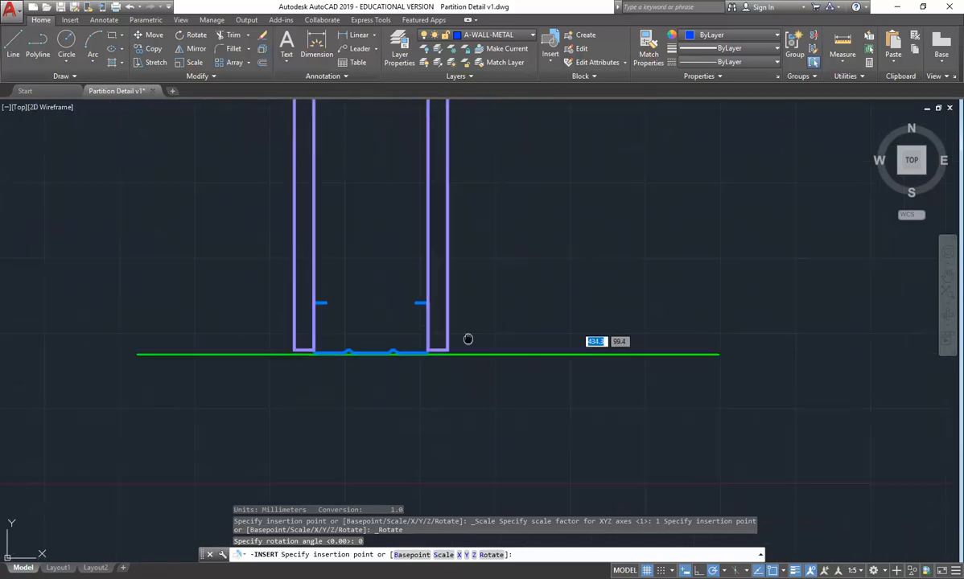
{"action": "scroll", "coordinate": [475, 340], "scroll_direction": "down", "scroll_amount": 3}
{"action": "scroll", "coordinate": [469, 334], "scroll_direction": "up", "scroll_amount": 3}
{"action": "scroll", "coordinate": [450, 366], "scroll_direction": "down", "scroll_amount": 4}
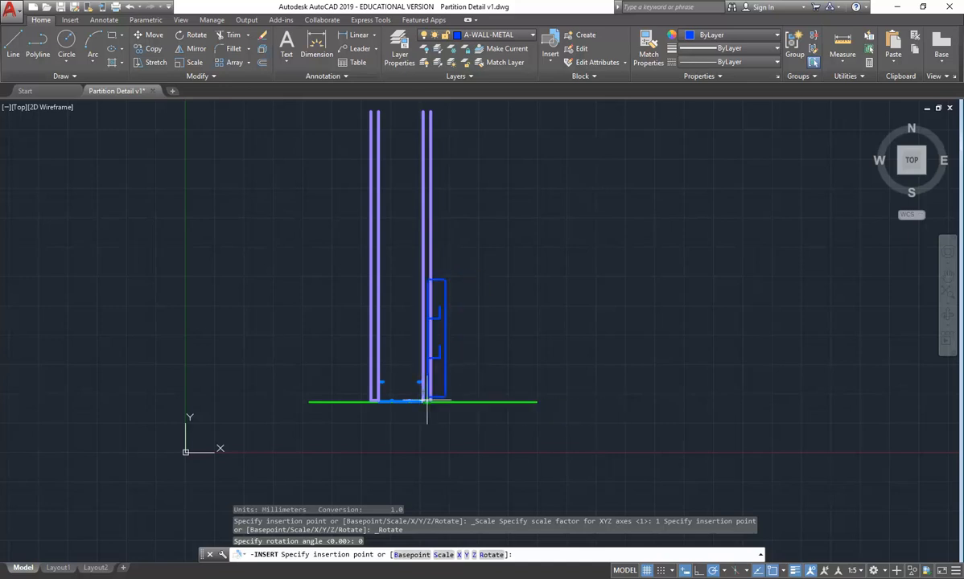
{"action": "scroll", "coordinate": [432, 395], "scroll_direction": "up", "scroll_amount": 4}
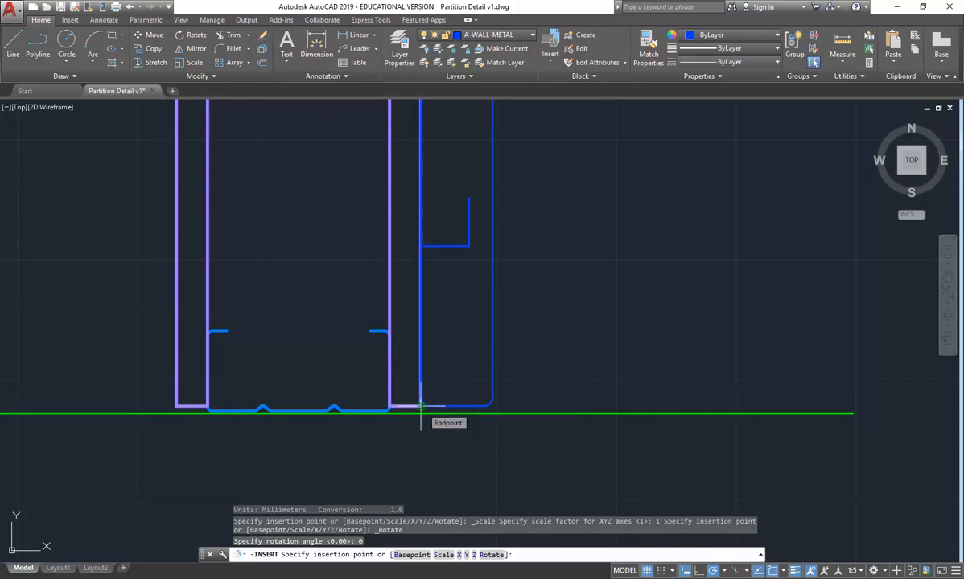
{"action": "scroll", "coordinate": [420, 406], "scroll_direction": "up", "scroll_amount": 5}
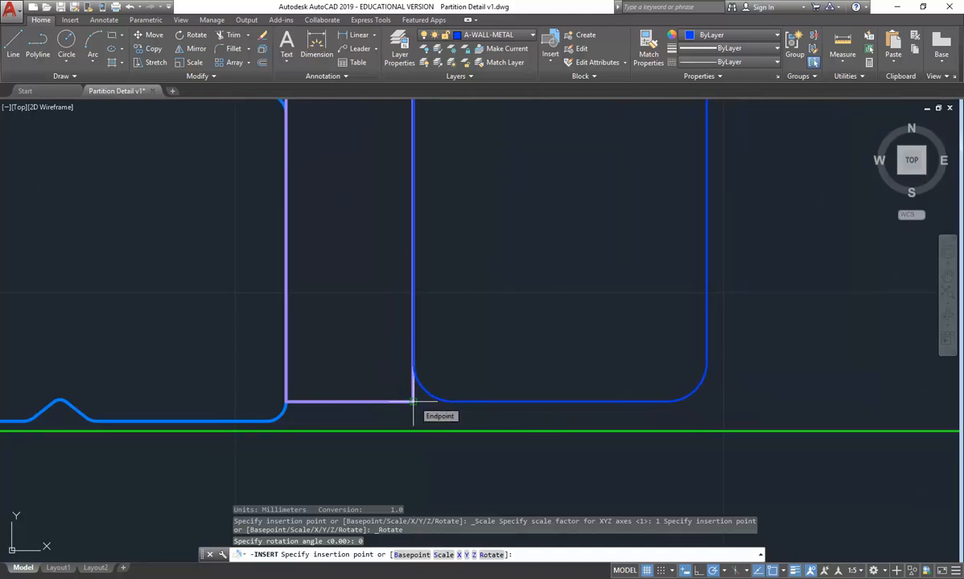
{"action": "left_click", "coordinate": [414, 401]}
{"action": "scroll", "coordinate": [424, 402], "scroll_direction": "down", "scroll_amount": 3}
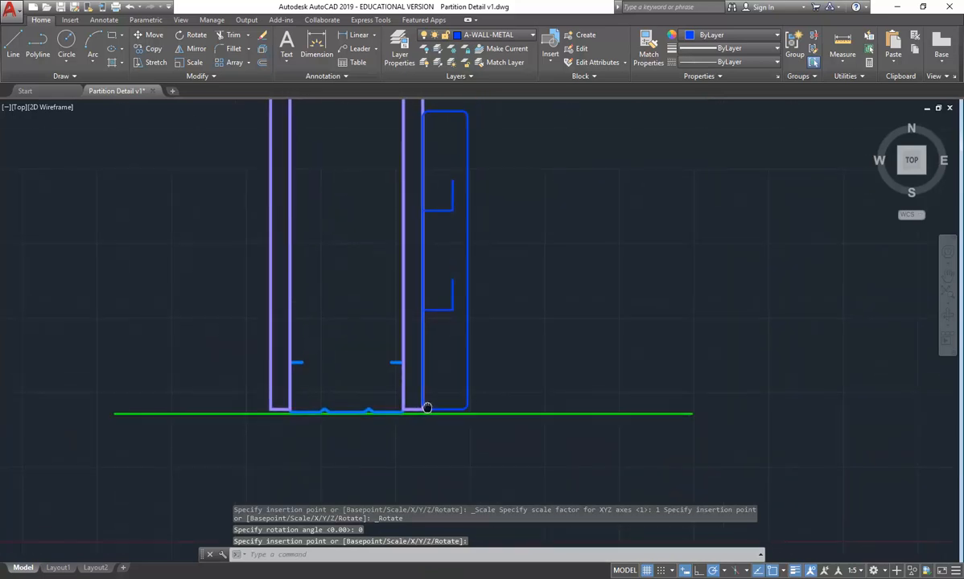
Step: Switch to the whiteboard sketch photo to check the skirting on both sides of the partition, and return to AutoCAD
{"action": "left_click", "coordinate": [269, 569]}
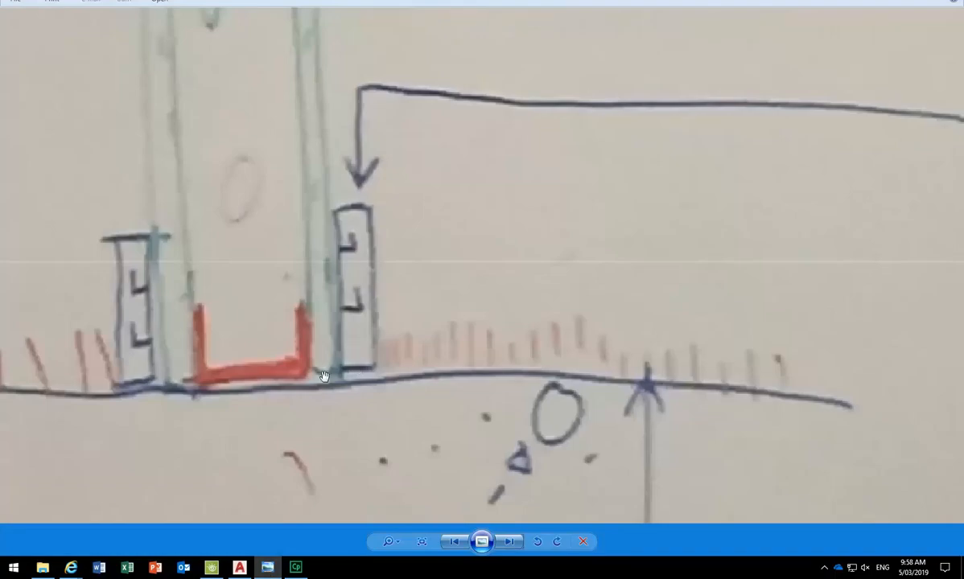
{"action": "left_click", "coordinate": [267, 567]}
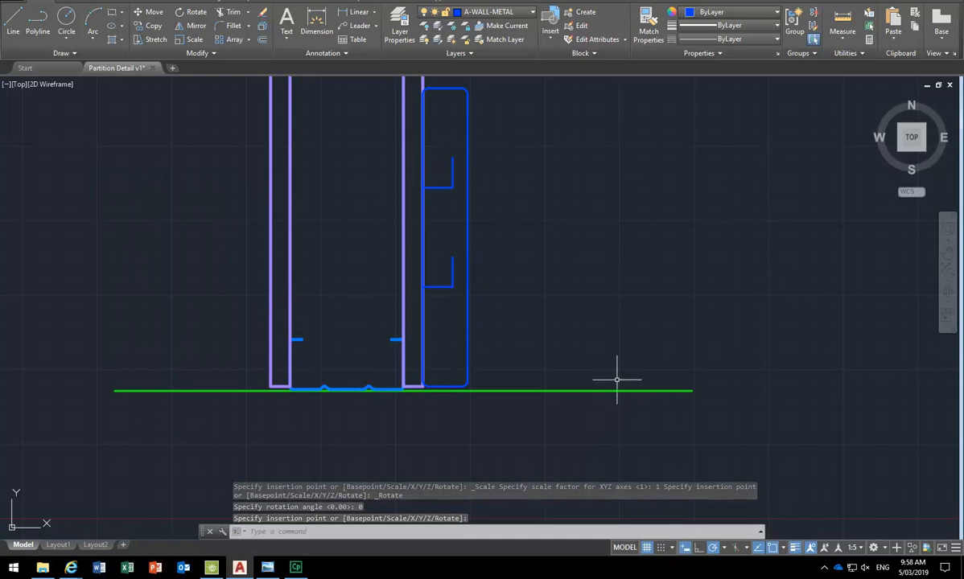
{"action": "scroll", "coordinate": [445, 393], "scroll_direction": "down", "scroll_amount": 4}
{"action": "left_click", "coordinate": [447, 429]}
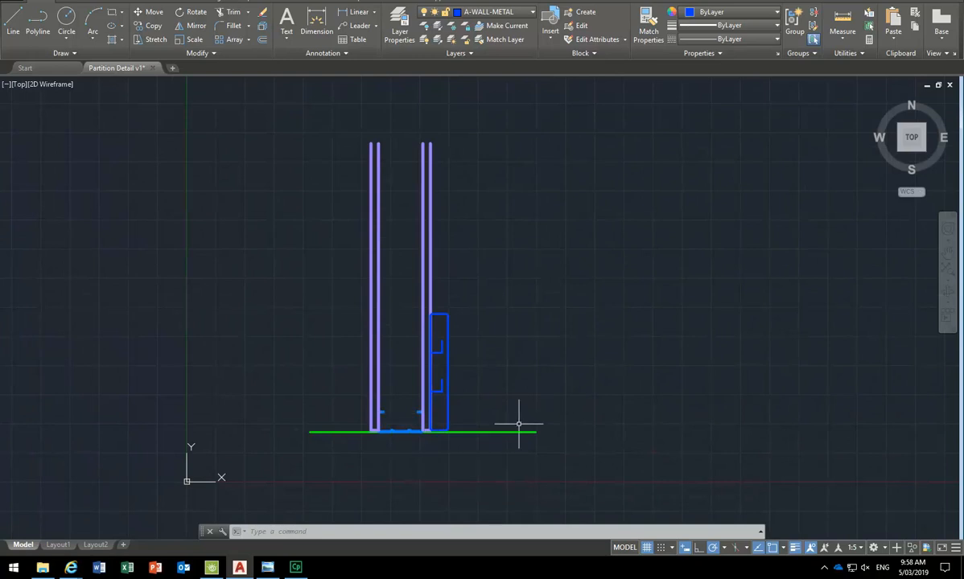
{"action": "scroll", "coordinate": [328, 342], "scroll_direction": "up", "scroll_amount": 5}
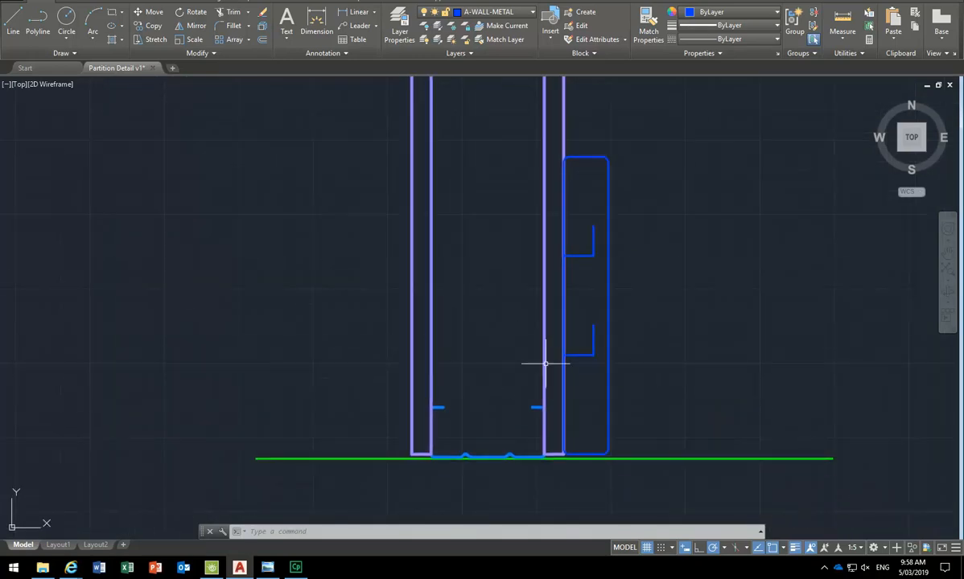
{"action": "scroll", "coordinate": [362, 338], "scroll_direction": "down", "scroll_amount": 2}
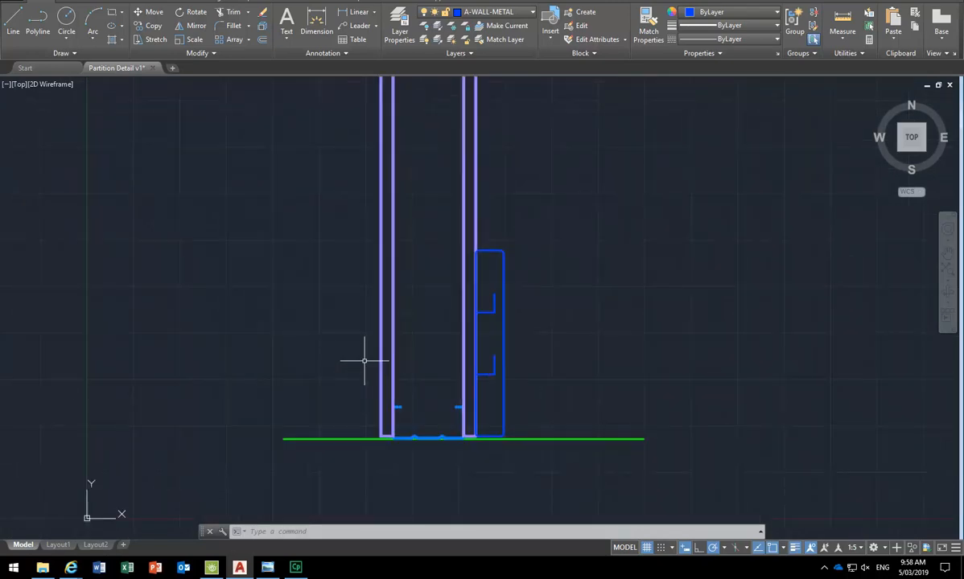
Step: Mirror the right-hand skirting block about the vertical centreline of the bottom track onto the left plasterboard, keeping the original
{"action": "left_click", "coordinate": [490, 372]}
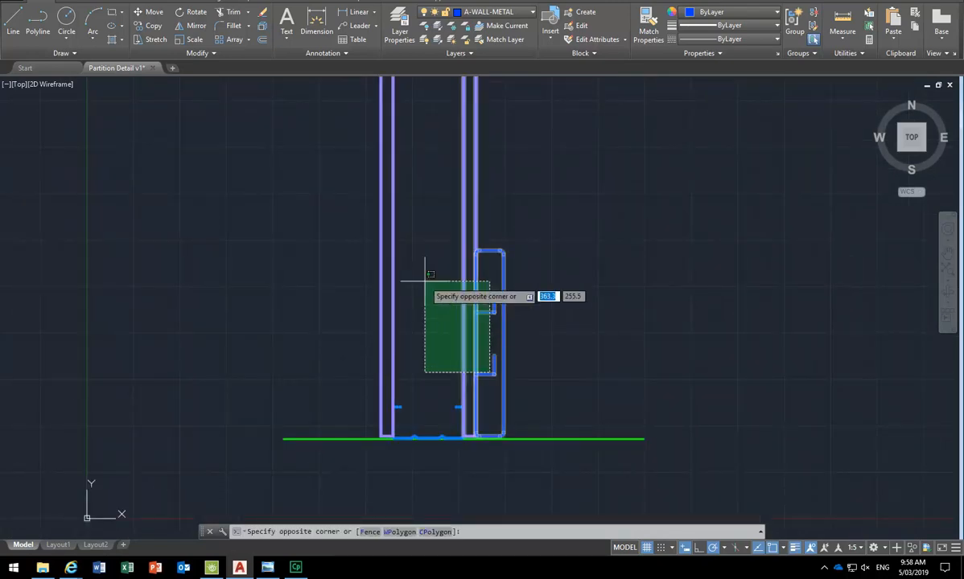
{"action": "key", "text": "Escape"}
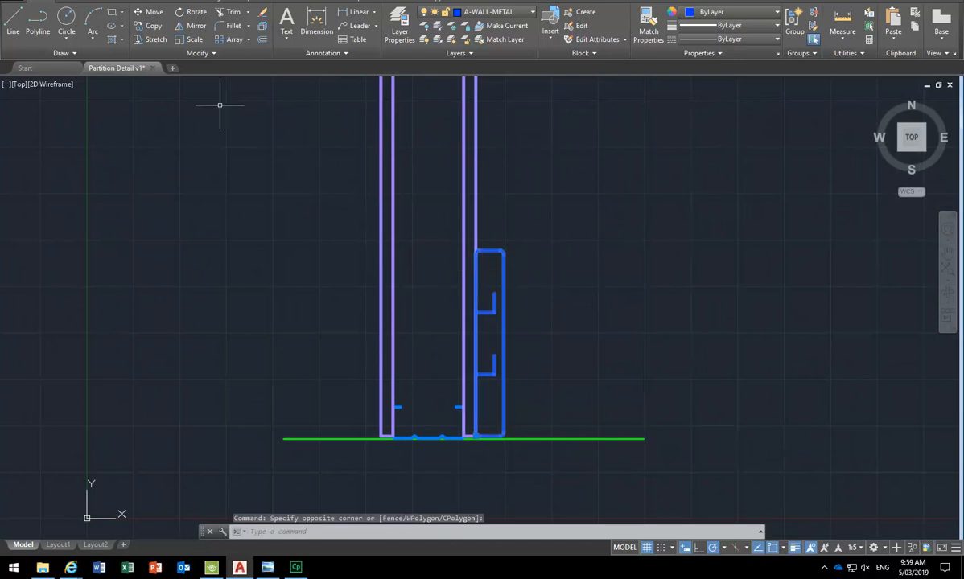
{"action": "left_click", "coordinate": [187, 27]}
{"action": "scroll", "coordinate": [422, 424], "scroll_direction": "up", "scroll_amount": 6}
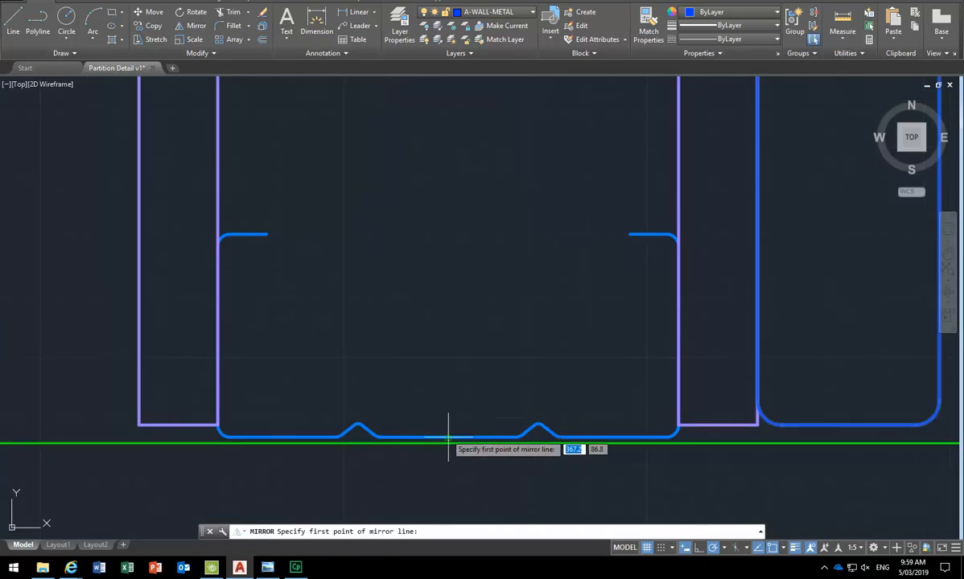
{"action": "left_click", "coordinate": [447, 437]}
{"action": "scroll", "coordinate": [430, 241], "scroll_direction": "down", "scroll_amount": 3}
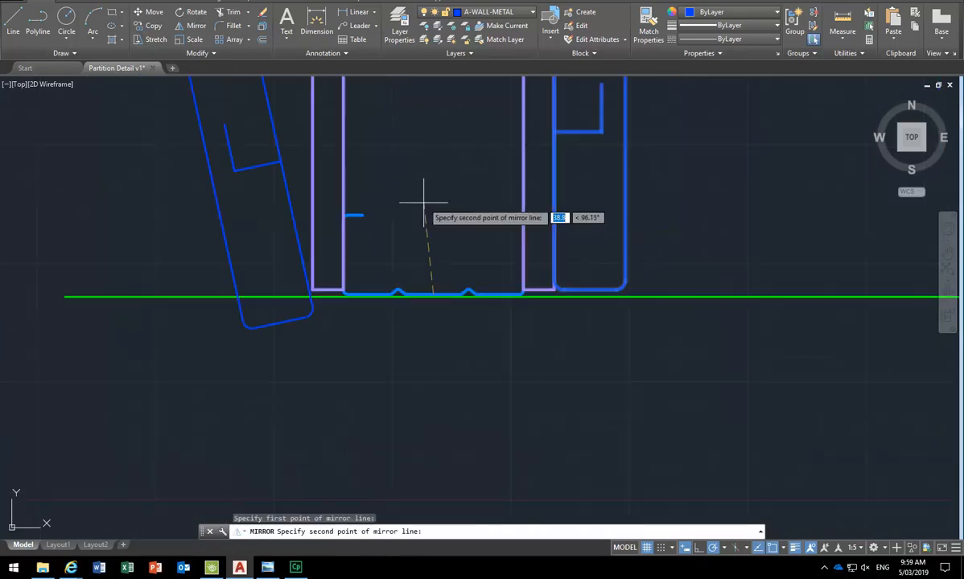
{"action": "left_click", "coordinate": [439, 161]}
{"action": "key", "text": "Return"}
{"action": "scroll", "coordinate": [434, 245], "scroll_direction": "down", "scroll_amount": 6}
{"action": "middle_click_drag", "start_coordinate": [434, 245], "coordinate": [434, 280]}
{"action": "scroll", "coordinate": [426, 207], "scroll_direction": "up", "scroll_amount": 3}
{"action": "middle_click_drag", "start_coordinate": [426, 209], "coordinate": [433, 304]}
{"action": "scroll", "coordinate": [430, 264], "scroll_direction": "down", "scroll_amount": 3}
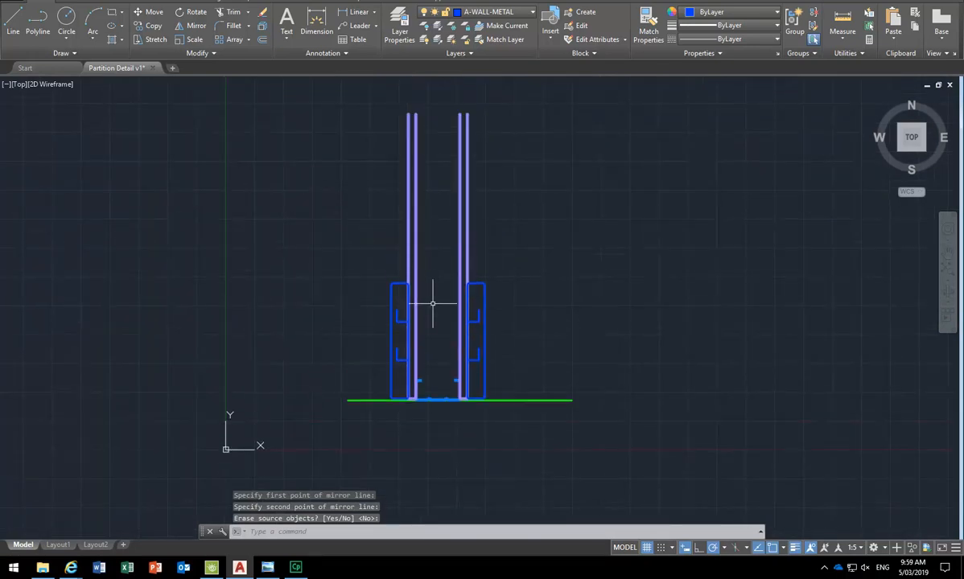
Step: Switch to the whiteboard sketch photo to examine the full height of the stud partition and its notes, and return to AutoCAD
{"action": "left_click", "coordinate": [269, 569]}
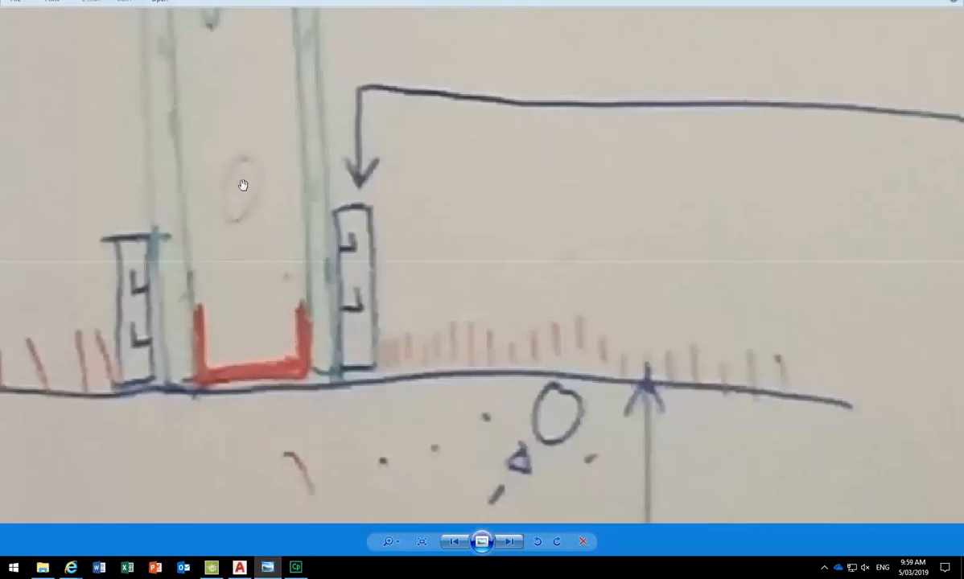
{"action": "scroll", "coordinate": [247, 209], "scroll_direction": "down", "scroll_amount": 3}
{"action": "left_click_drag", "start_coordinate": [256, 214], "coordinate": [303, 345]}
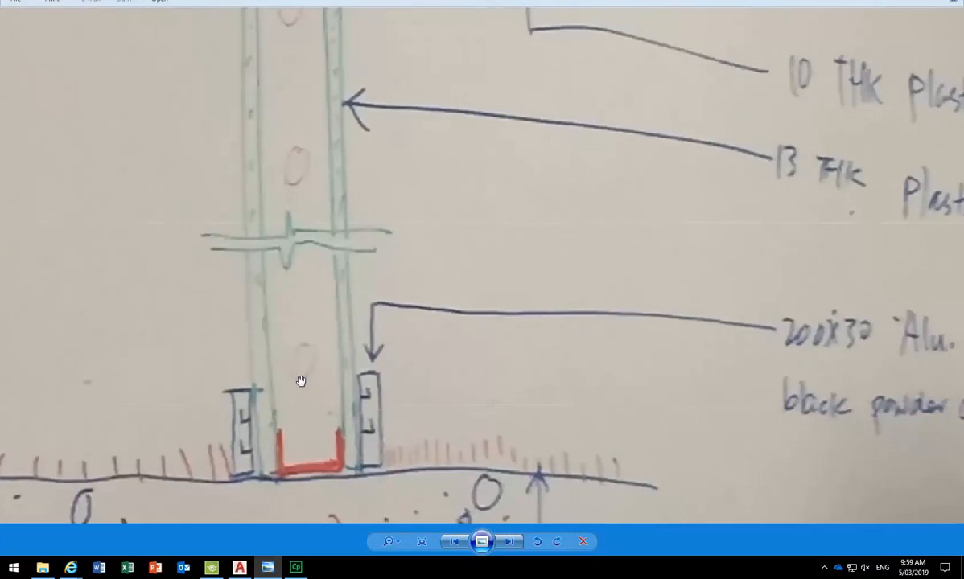
{"action": "scroll", "coordinate": [300, 381], "scroll_direction": "down", "scroll_amount": 3}
{"action": "scroll", "coordinate": [300, 380], "scroll_direction": "up", "scroll_amount": 2}
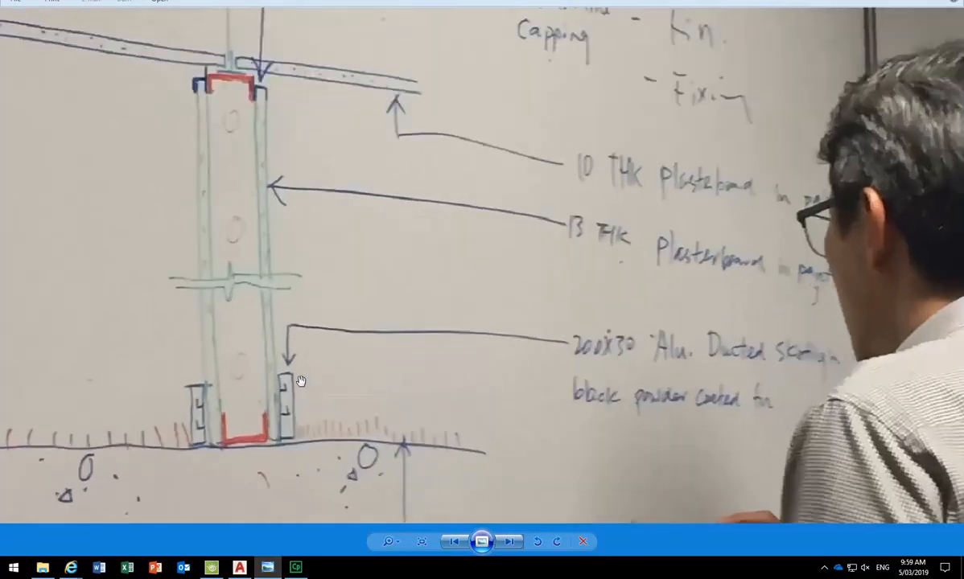
{"action": "scroll", "coordinate": [300, 380], "scroll_direction": "up", "scroll_amount": 1}
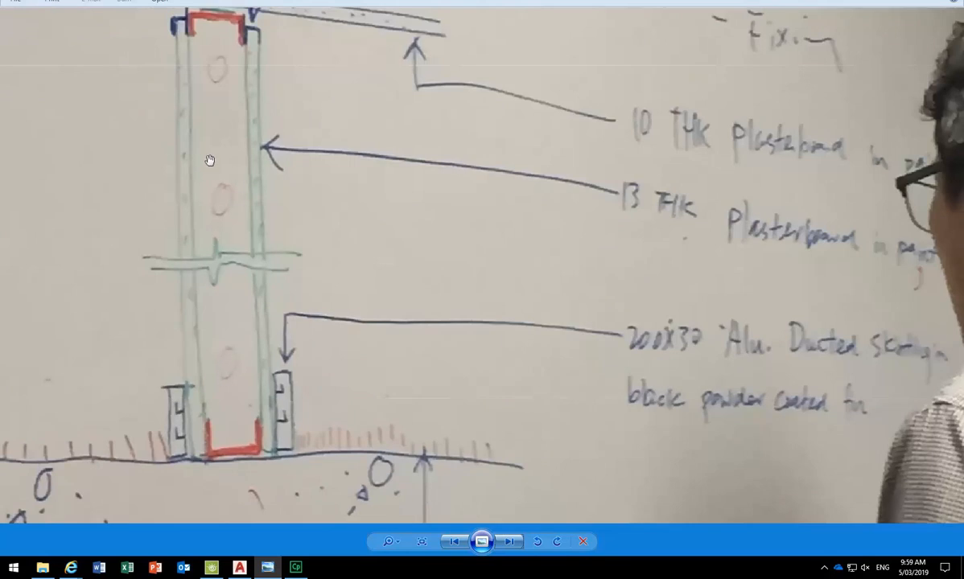
{"action": "left_click", "coordinate": [239, 567]}
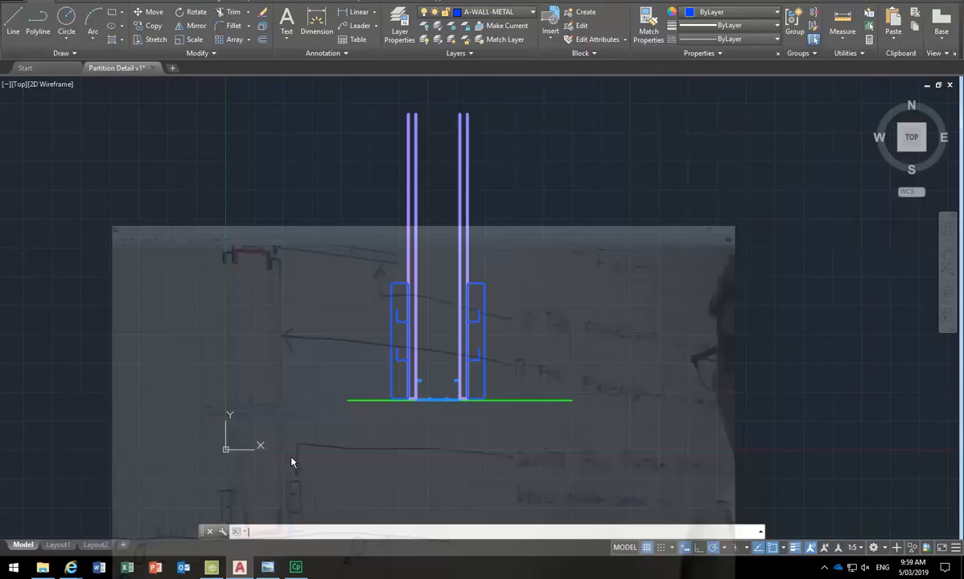
Step: Rename the A-WALL-STUD layer as A-WALL-STUD-METAL-CUT in the layer properties
{"action": "left_click", "coordinate": [491, 36]}
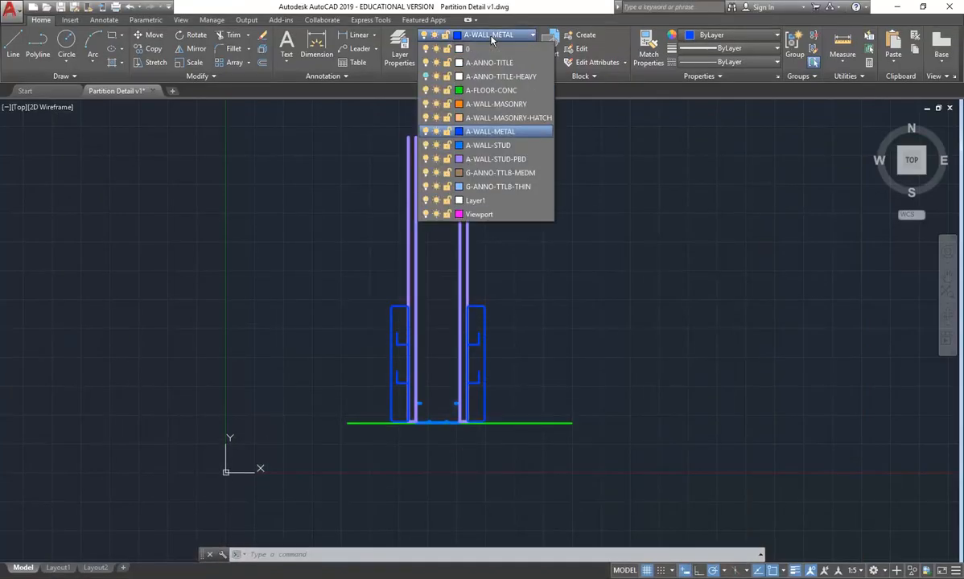
{"action": "left_click", "coordinate": [400, 49]}
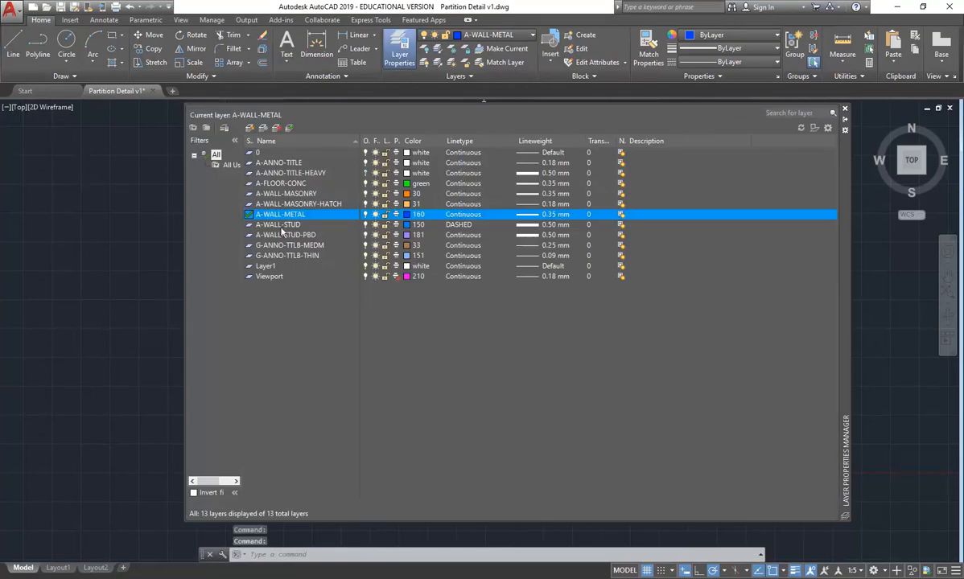
{"action": "left_click", "coordinate": [277, 236]}
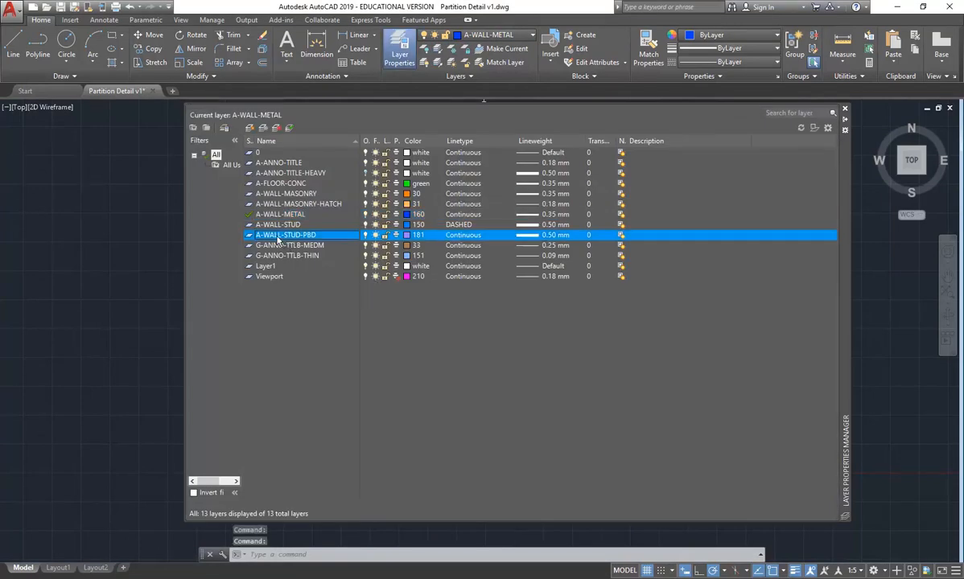
{"action": "left_click", "coordinate": [281, 225]}
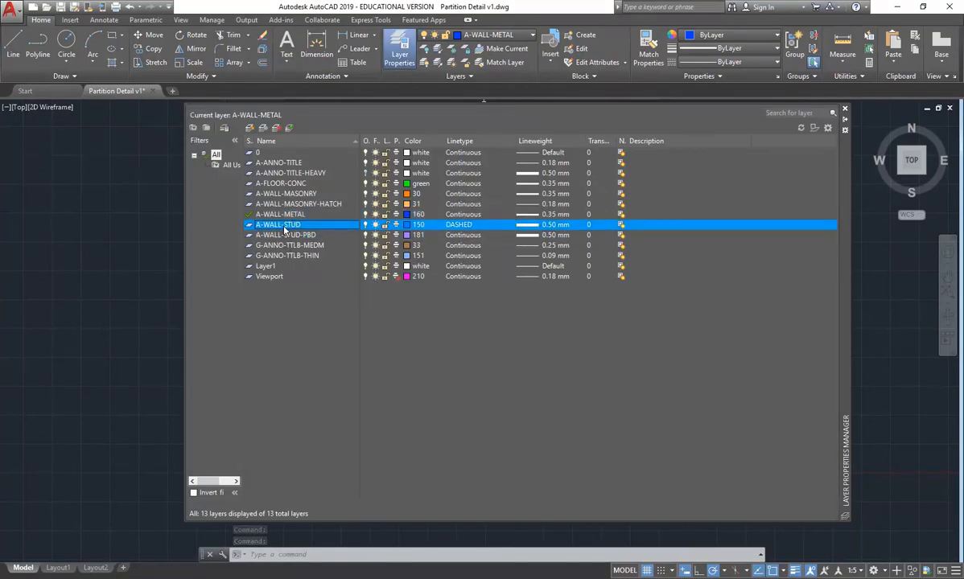
{"action": "left_click", "coordinate": [286, 226]}
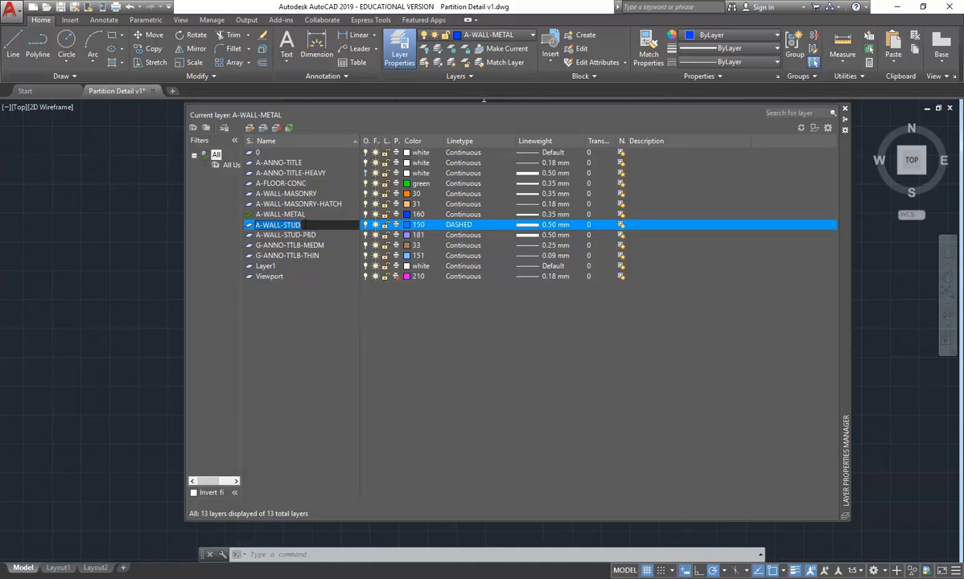
{"action": "type", "text": "-METAL"}
{"action": "key", "text": "Return"}
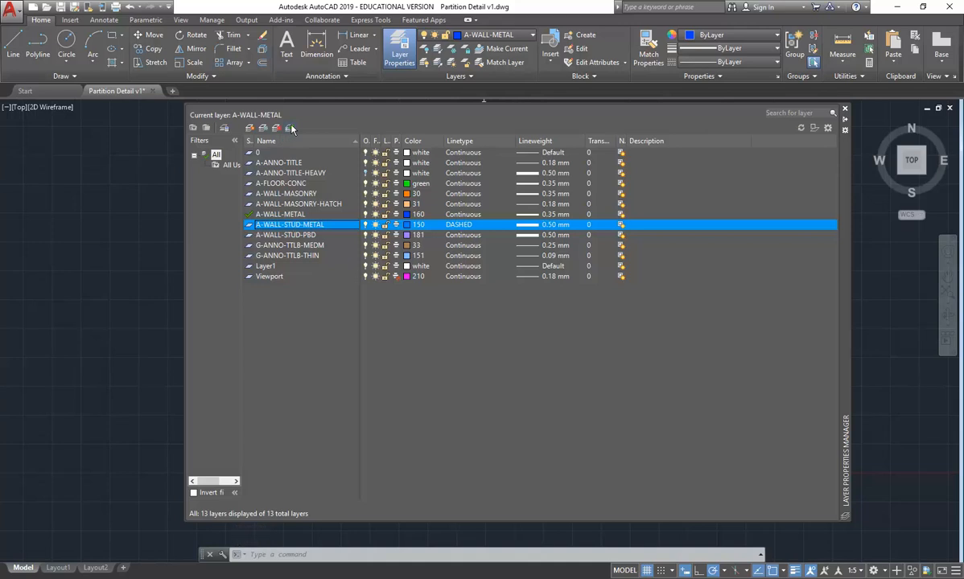
{"action": "double_click", "coordinate": [310, 225]}
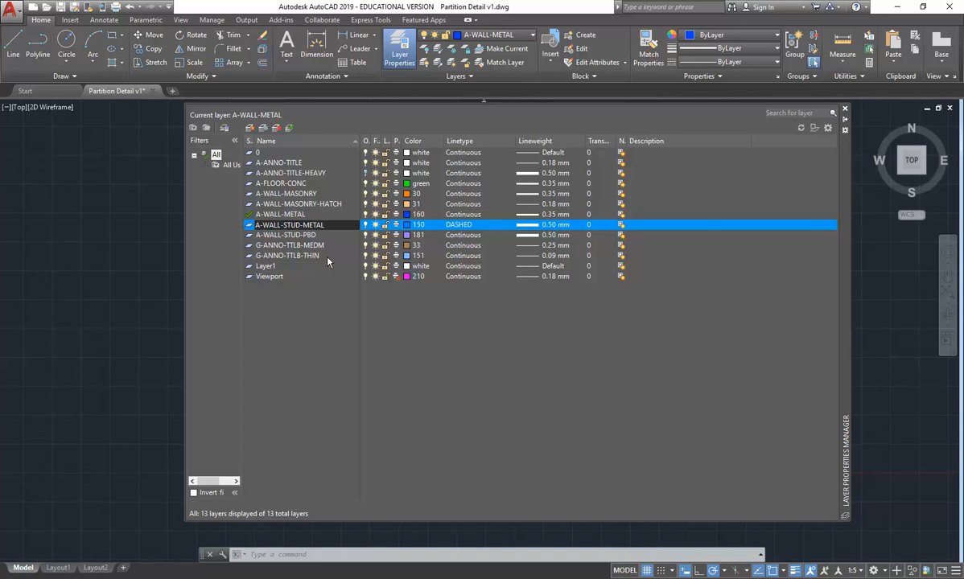
{"action": "type", "text": "-"}
{"action": "type", "text": "CUT"}
{"action": "key", "text": "Return"}
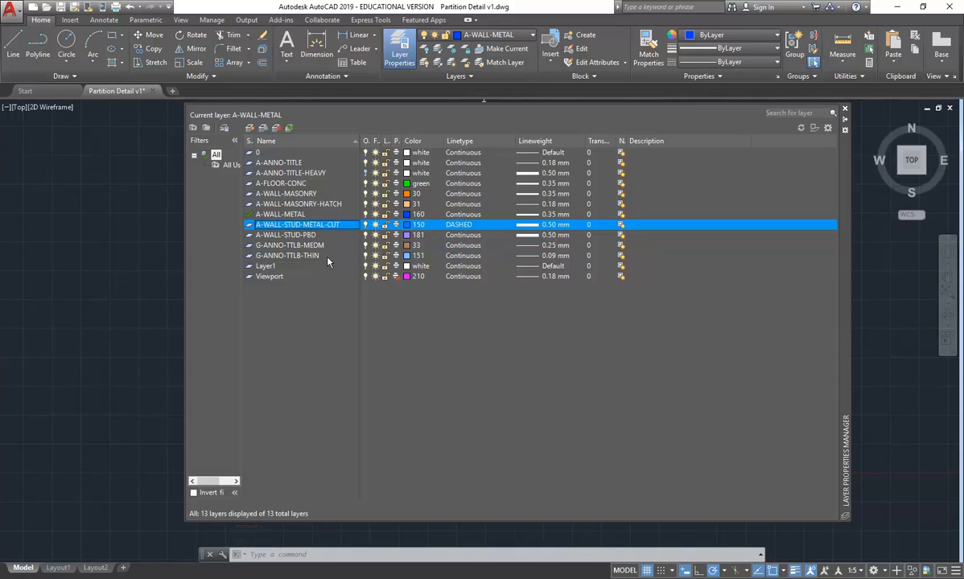
Step: Create a new layer named A-WALL-STUD-METAL-PROJ and set its lineweight to 0.18 mm
{"action": "left_click", "coordinate": [250, 128]}
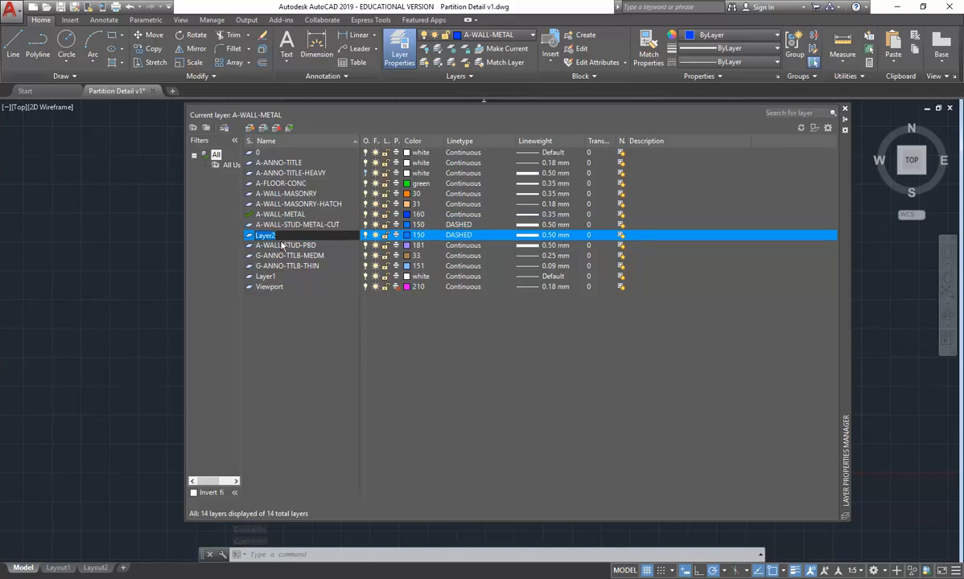
{"action": "type", "text": "A-WALL-STUD-METAL-"}
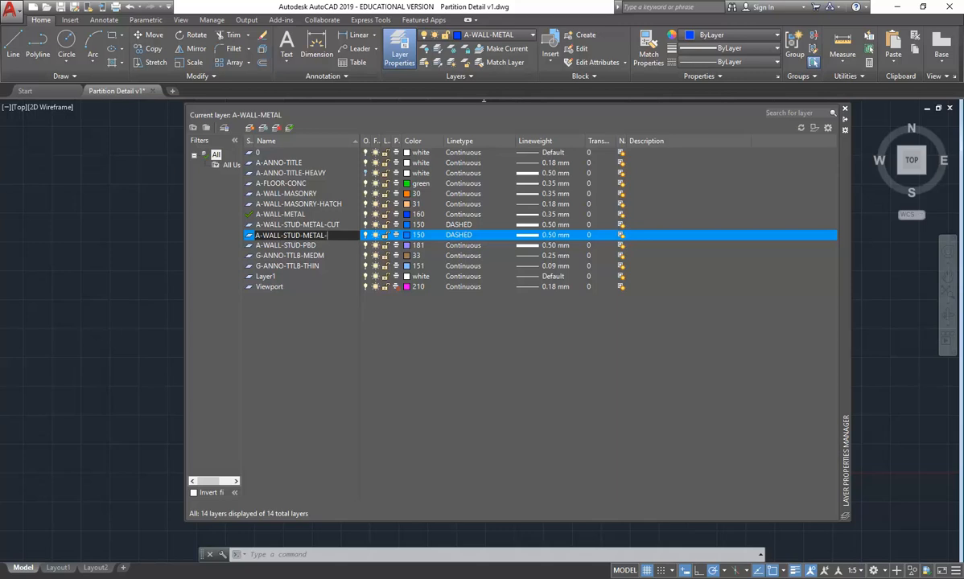
{"action": "key", "text": "Return"}
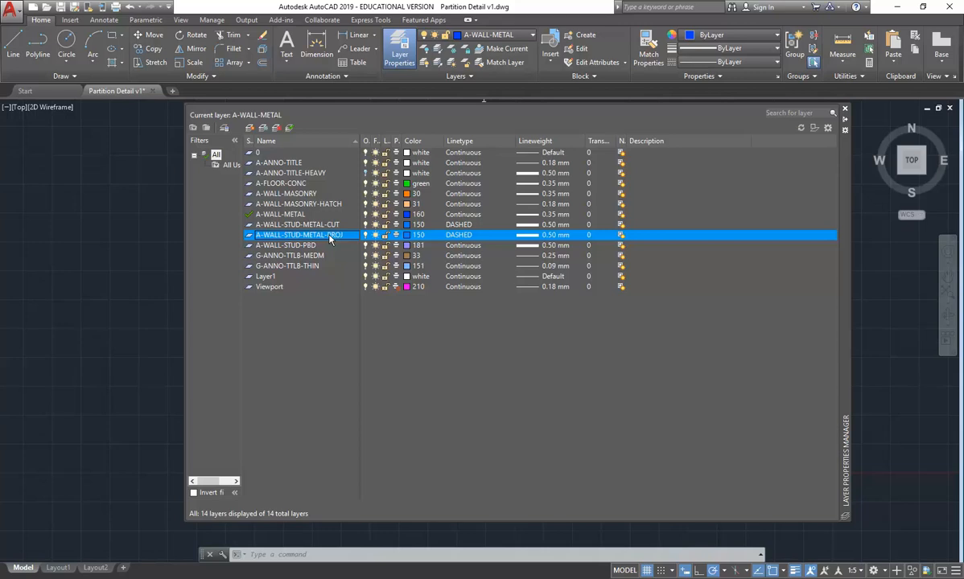
{"action": "left_click", "coordinate": [527, 239]}
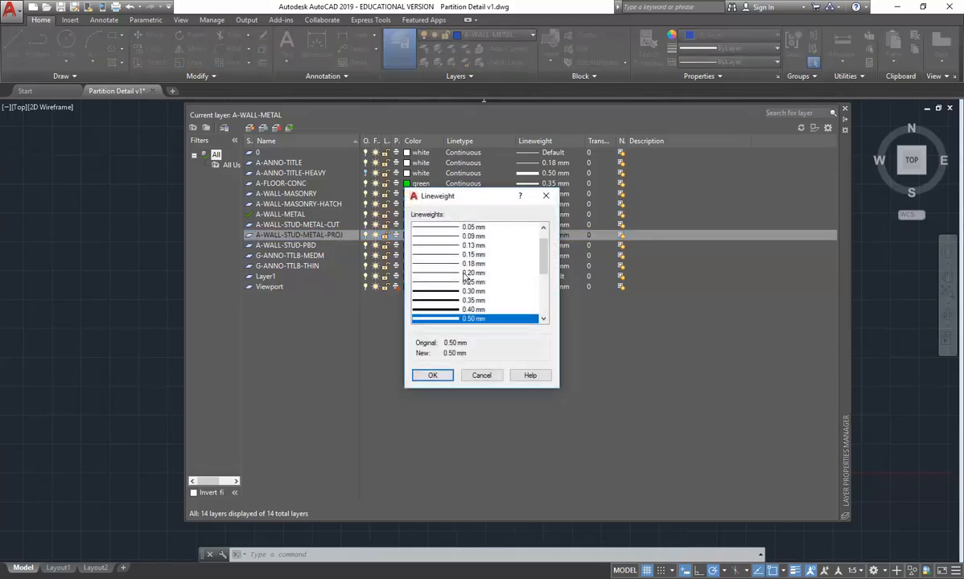
{"action": "left_click", "coordinate": [441, 264]}
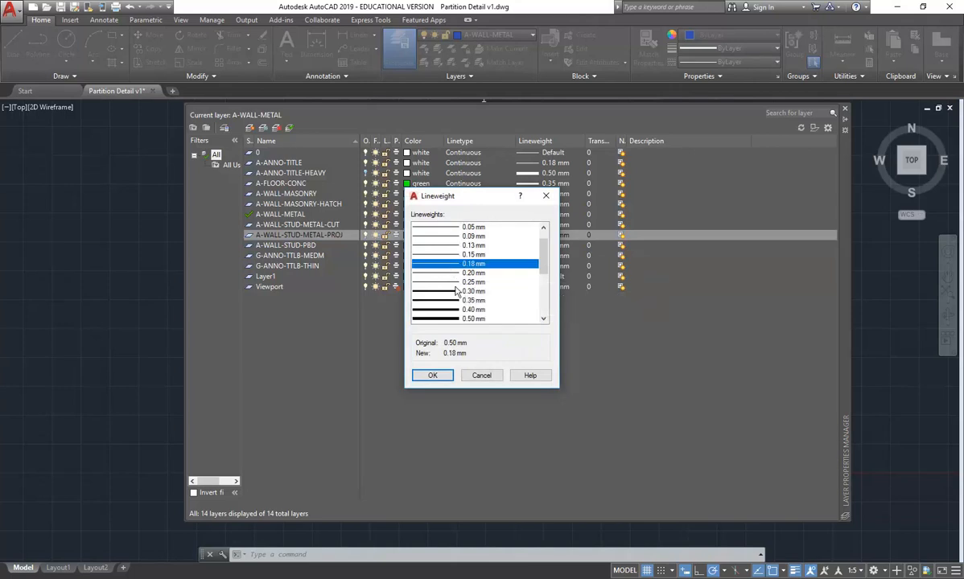
{"action": "left_click", "coordinate": [434, 376]}
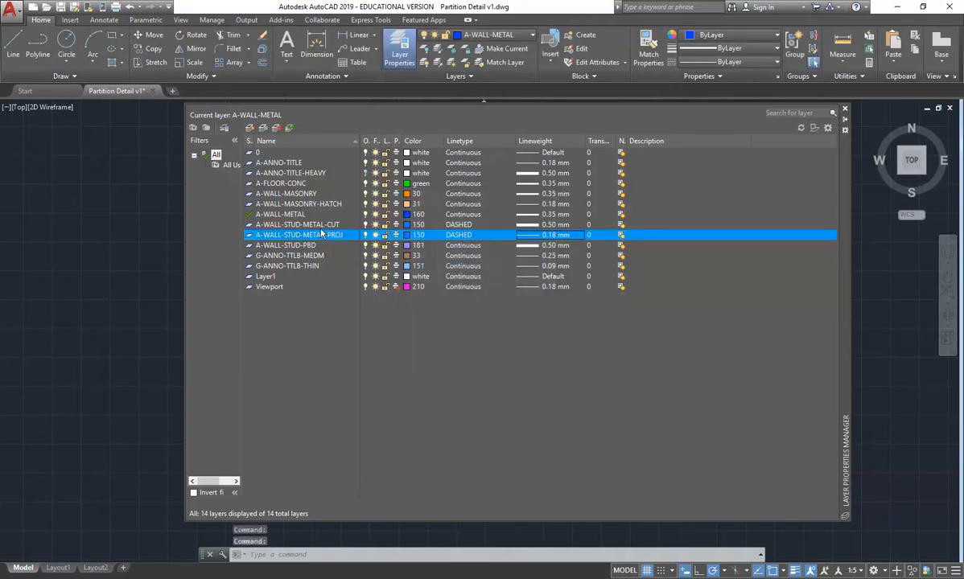
Step: Set the linetype of the A-WALL-STUD-METAL-CUT and A-WALL-STUD-METAL-PROJ layers to Continuous
{"action": "left_click", "coordinate": [458, 225]}
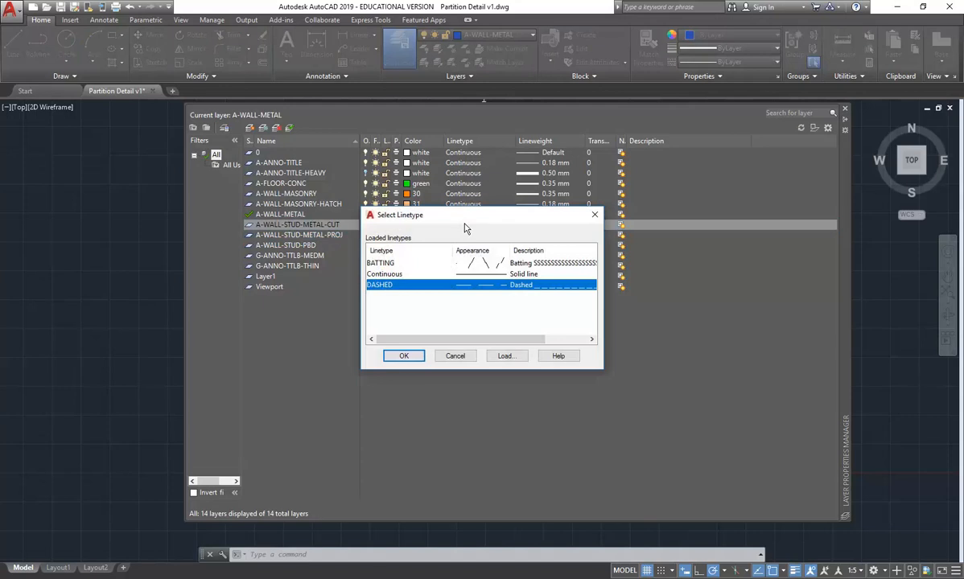
{"action": "left_click", "coordinate": [370, 274]}
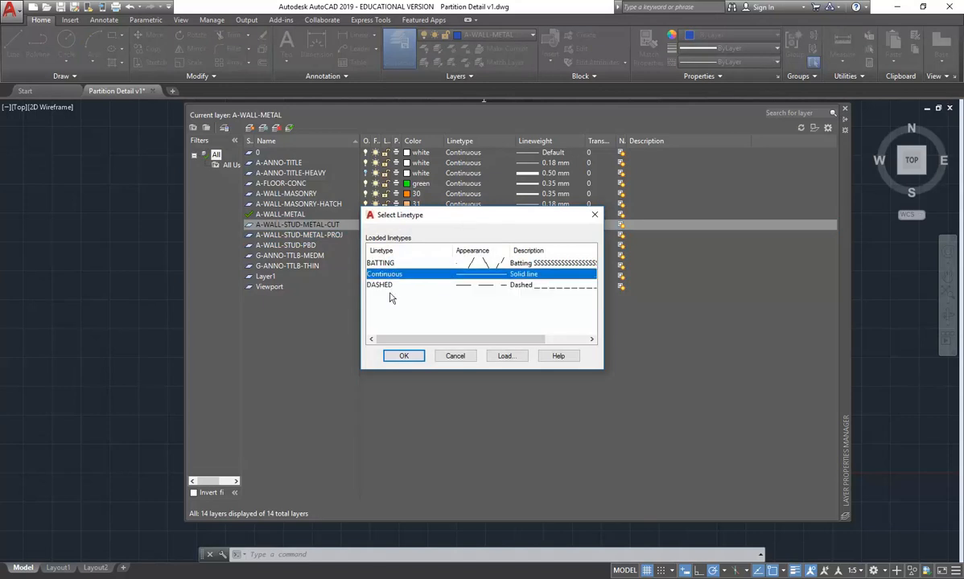
{"action": "left_click", "coordinate": [399, 356]}
{"action": "left_click", "coordinate": [461, 237]}
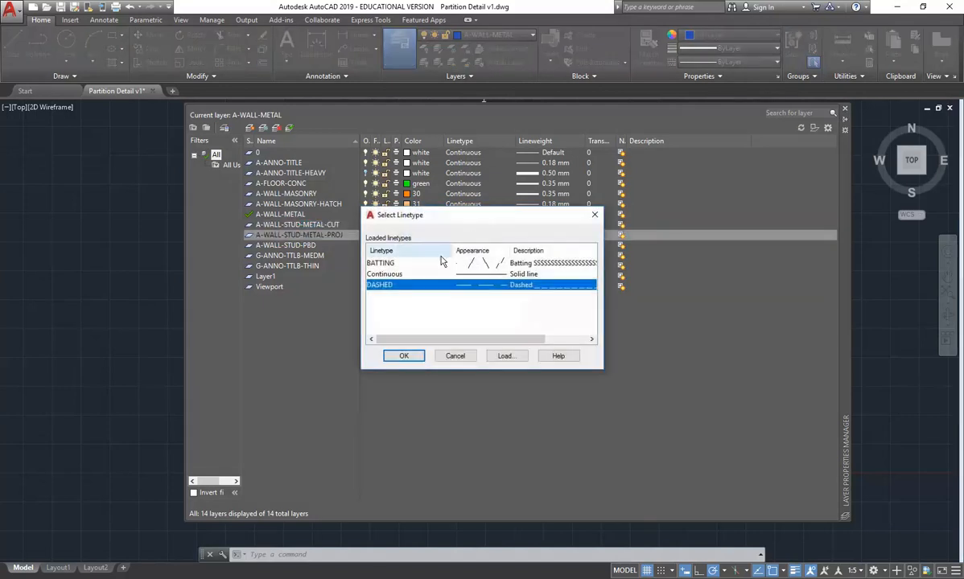
{"action": "left_click", "coordinate": [386, 275]}
{"action": "left_click", "coordinate": [402, 356]}
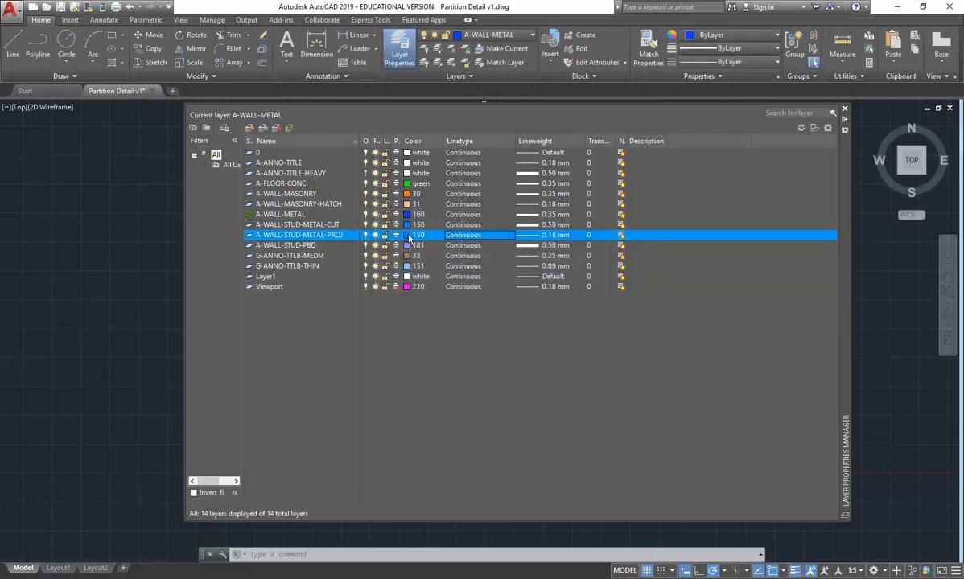
Step: Set the colour of the A-WALL-STUD-METAL-PROJ layer to index 151 and close the layer properties
{"action": "left_click", "coordinate": [408, 235]}
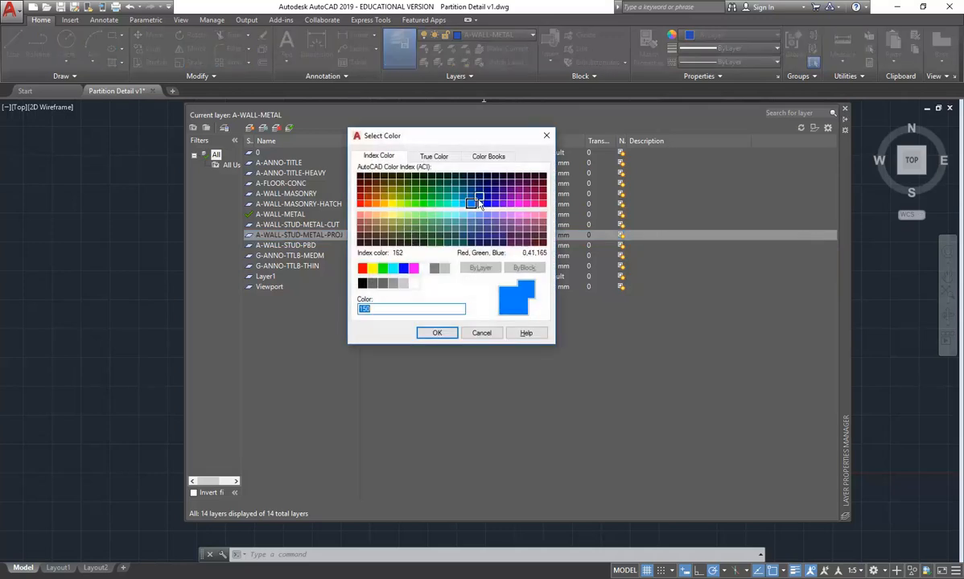
{"action": "left_click", "coordinate": [471, 215]}
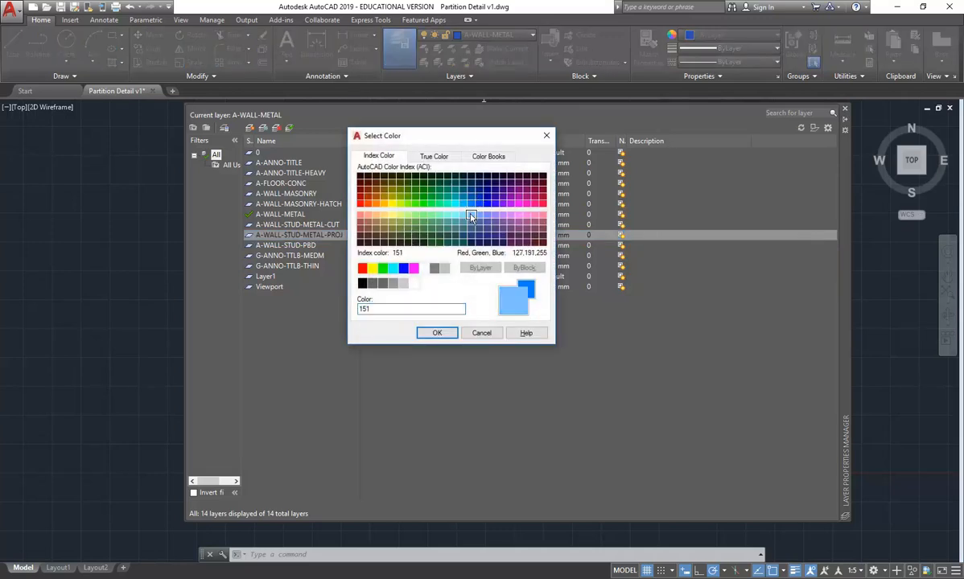
{"action": "left_click", "coordinate": [437, 332]}
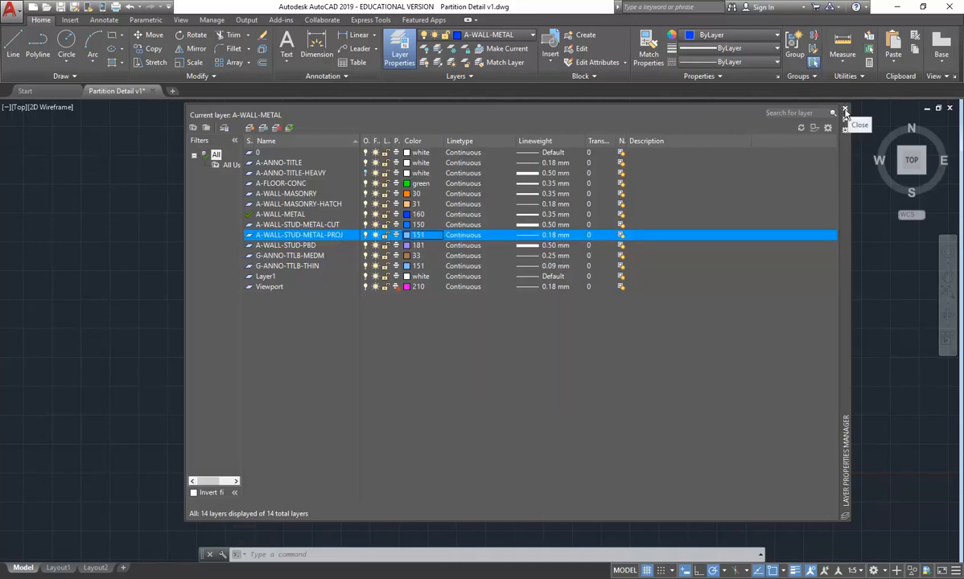
{"action": "left_click", "coordinate": [844, 111]}
Step: Draw a circle of about 10.9 mm radius centred on the stud's base track and assign it to the A-WALL-STUD-METAL-PROJ layer
{"action": "middle_click_drag", "start_coordinate": [443, 258], "coordinate": [434, 312]}
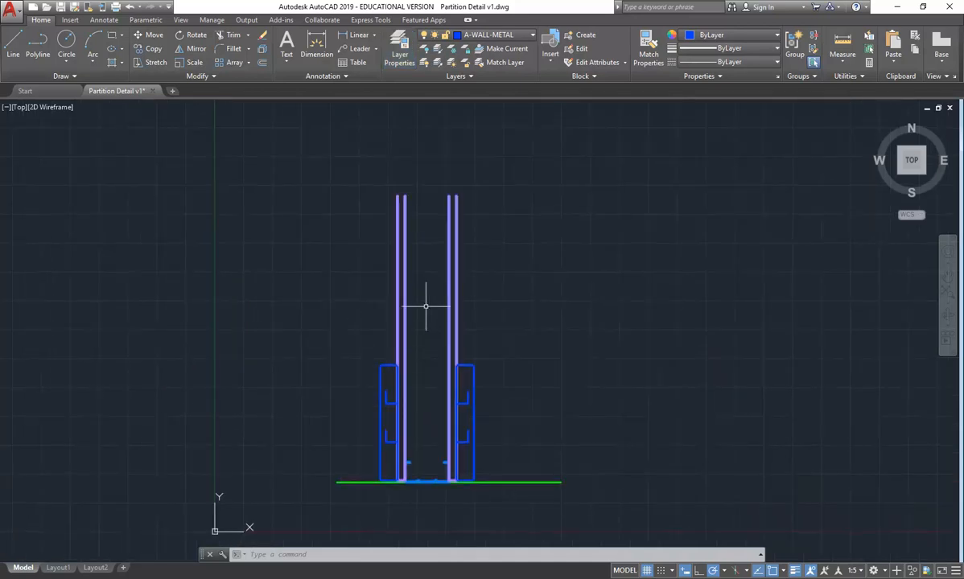
{"action": "left_click", "coordinate": [65, 41]}
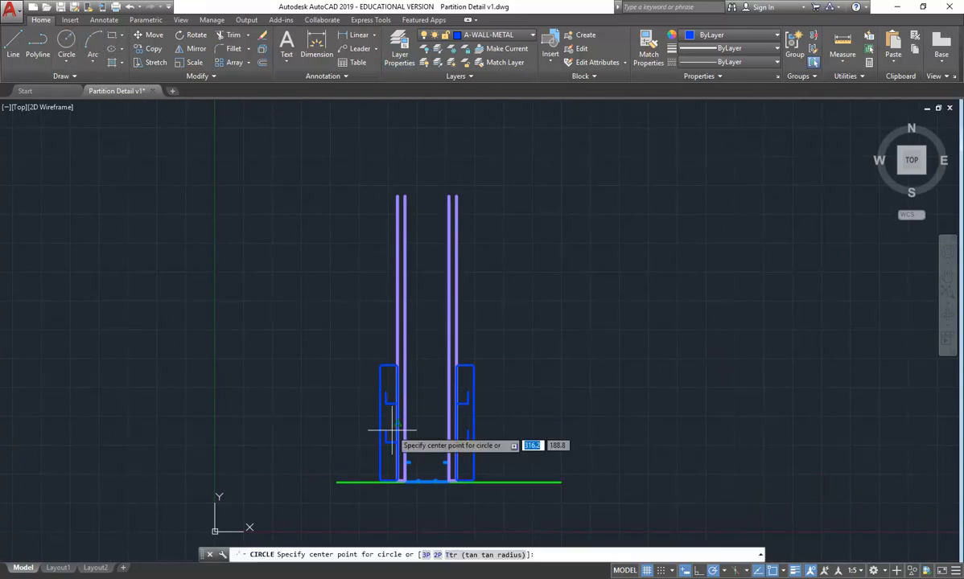
{"action": "scroll", "coordinate": [422, 406], "scroll_direction": "up", "scroll_amount": 5}
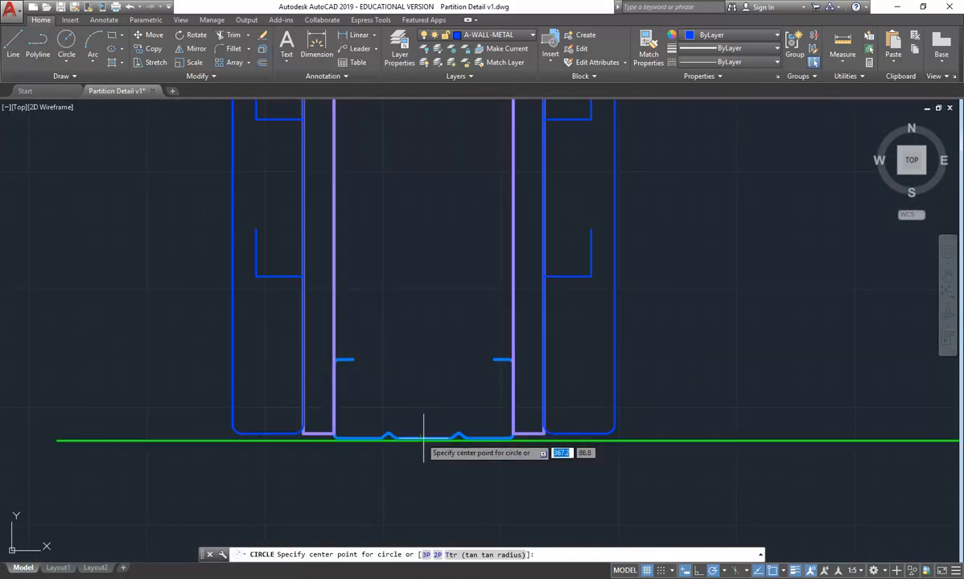
{"action": "left_click", "coordinate": [424, 440]}
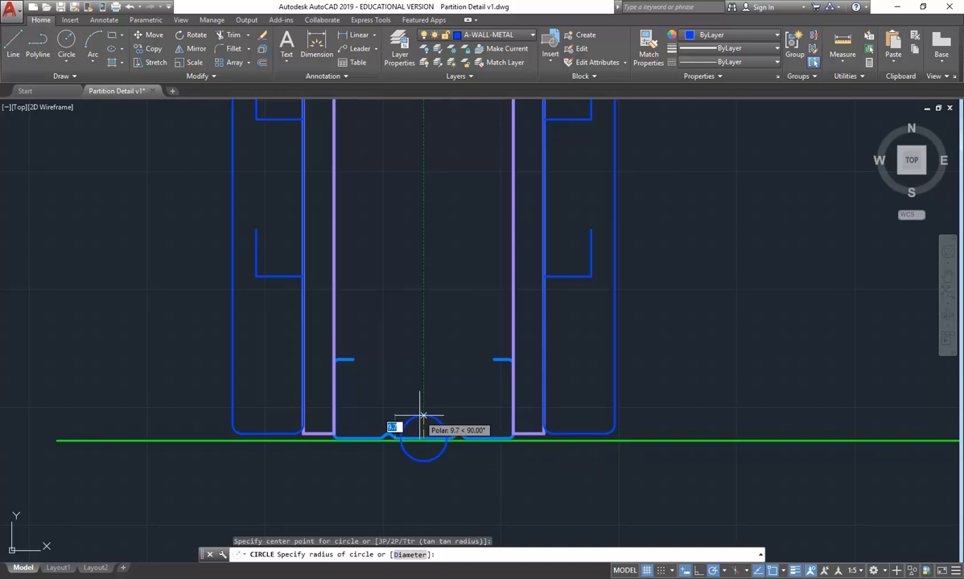
{"action": "left_click", "coordinate": [415, 413]}
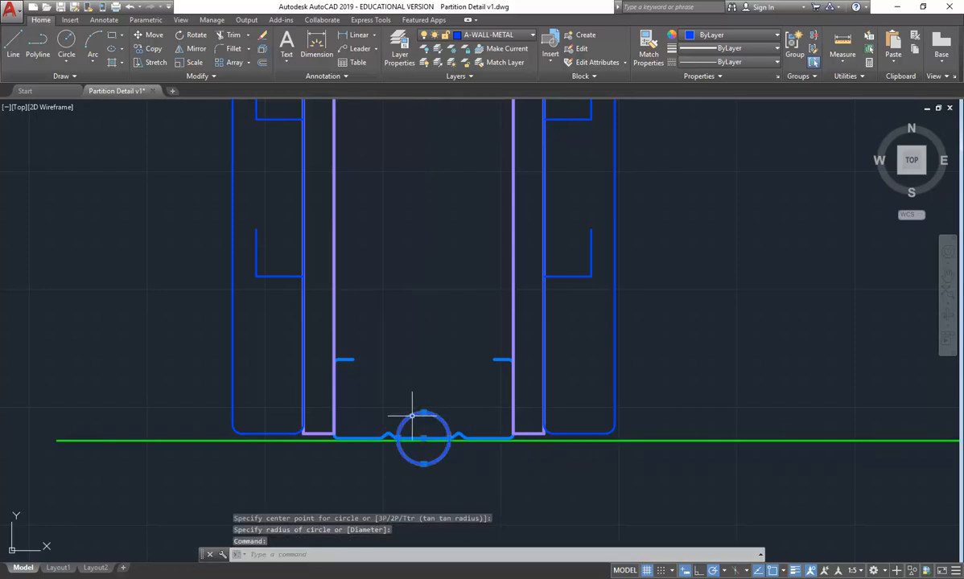
{"action": "left_click", "coordinate": [470, 34]}
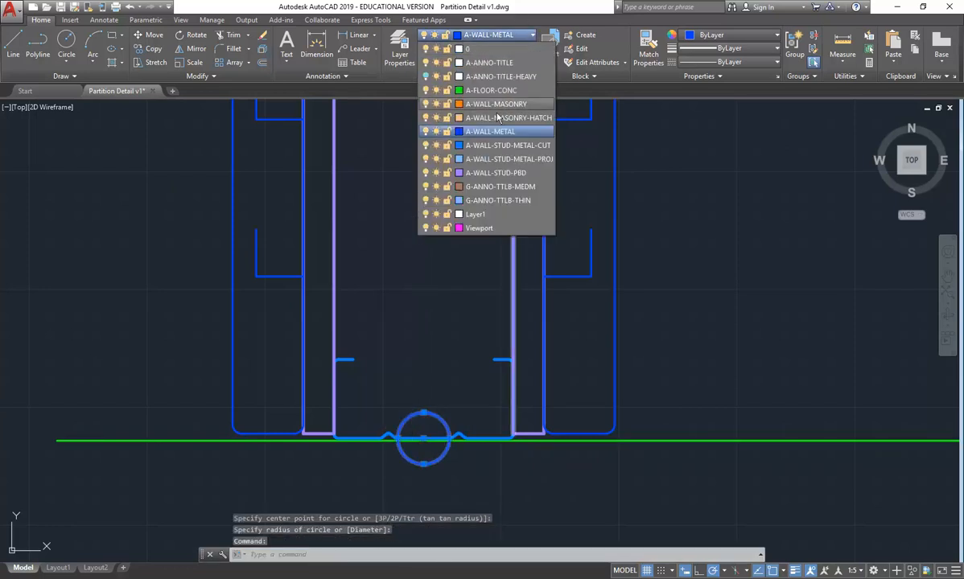
{"action": "left_click", "coordinate": [491, 147]}
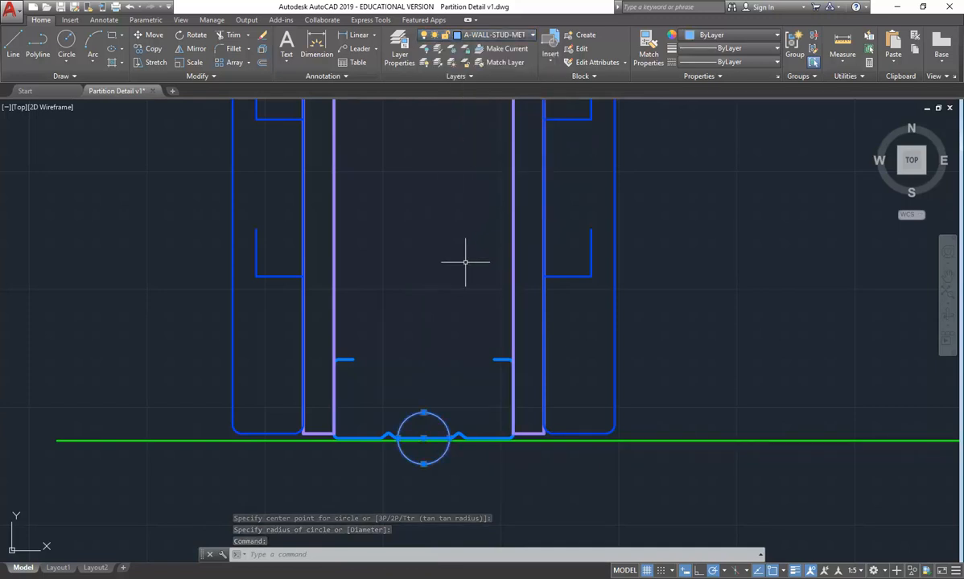
Step: Move the circle vertically up from the base track into the cavity between the plasterboards, near the upper part of the skirting
{"action": "left_click", "coordinate": [150, 35]}
{"action": "left_click", "coordinate": [402, 361]}
{"action": "scroll", "coordinate": [409, 254], "scroll_direction": "down", "scroll_amount": 4}
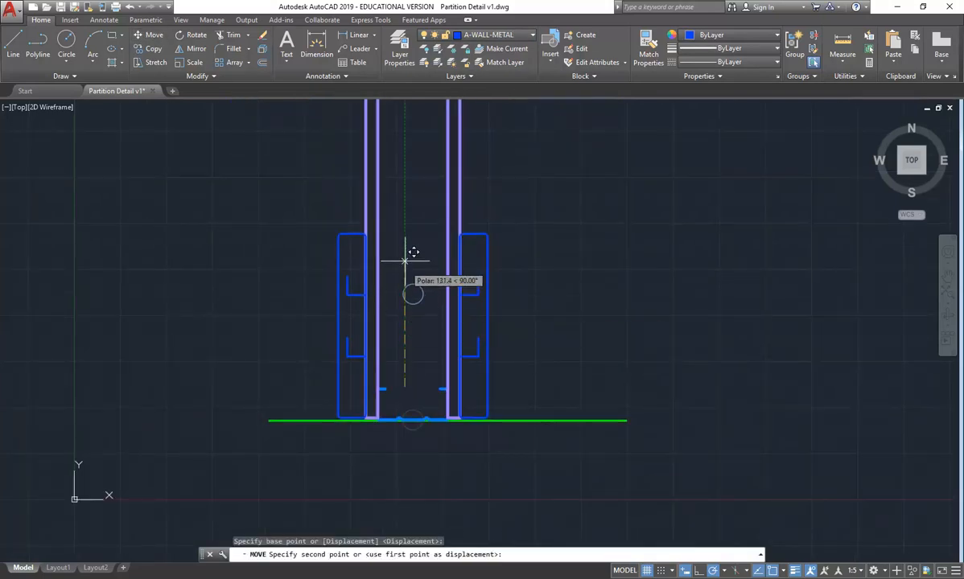
{"action": "left_click", "coordinate": [408, 268]}
Step: Set the circle's radius to 20 mm in its quick properties and dismiss them
{"action": "scroll", "coordinate": [403, 259], "scroll_direction": "up", "scroll_amount": 4}
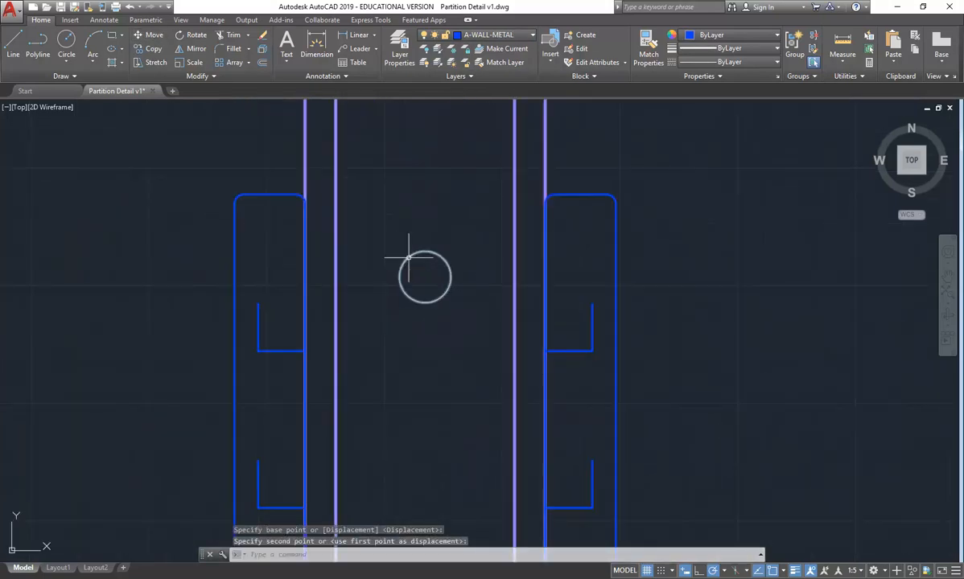
{"action": "left_click", "coordinate": [403, 258]}
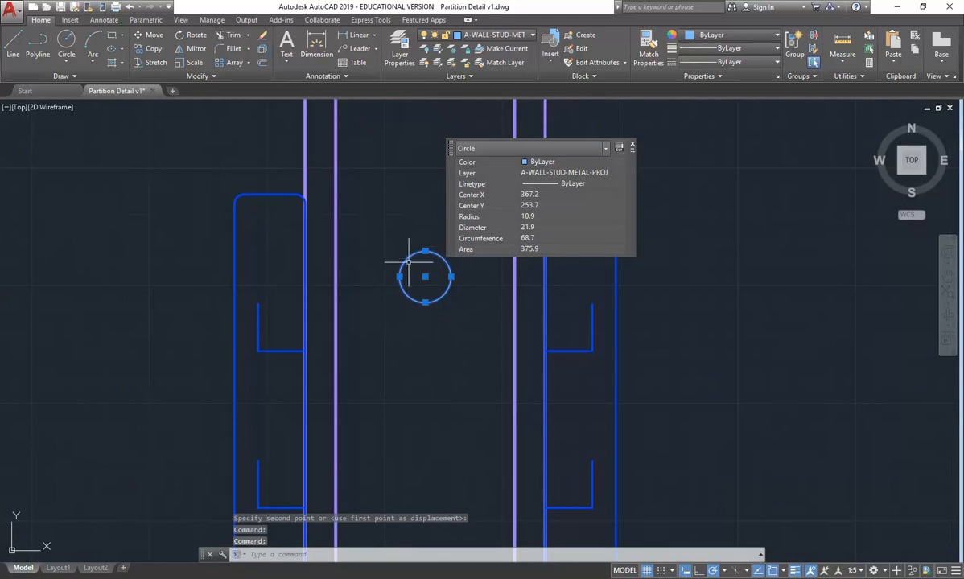
{"action": "left_click", "coordinate": [558, 216]}
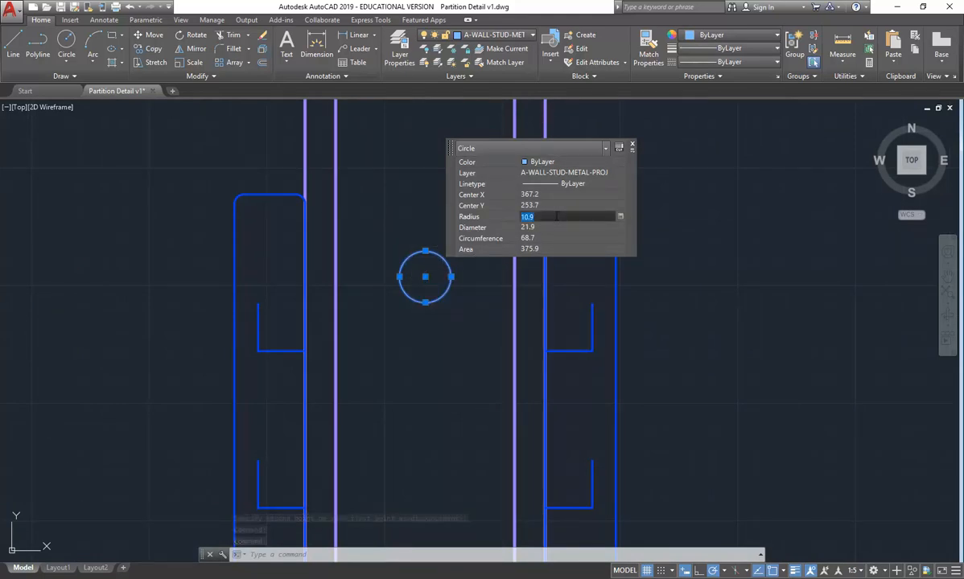
{"action": "type", "text": "20"}
{"action": "key", "text": "Tab"}
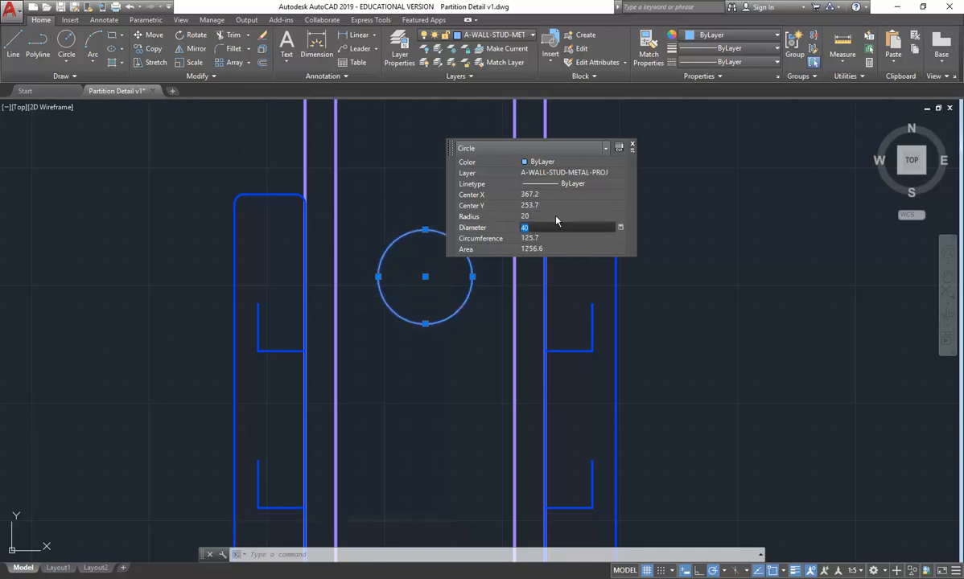
{"action": "left_click", "coordinate": [628, 144]}
{"action": "middle_click_drag", "start_coordinate": [423, 207], "coordinate": [450, 245]}
{"action": "key", "text": "Escape"}
{"action": "left_click", "coordinate": [448, 262]}
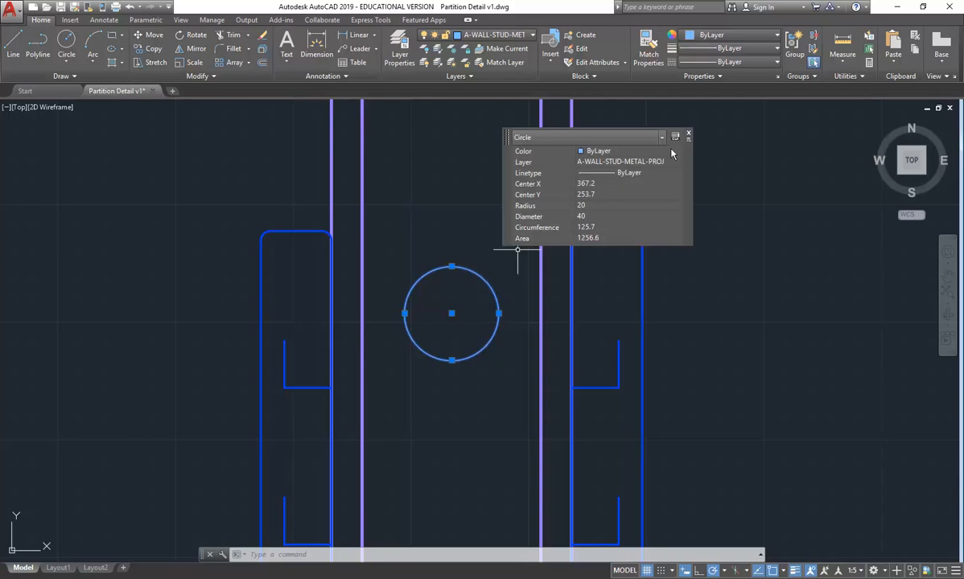
{"action": "left_click", "coordinate": [688, 137]}
{"action": "key", "text": "Escape"}
Step: Show the circle's full properties and set its radius to 17 mm
{"action": "left_click", "coordinate": [464, 266]}
{"action": "left_click", "coordinate": [467, 254]}
{"action": "right_click", "coordinate": [468, 254]}
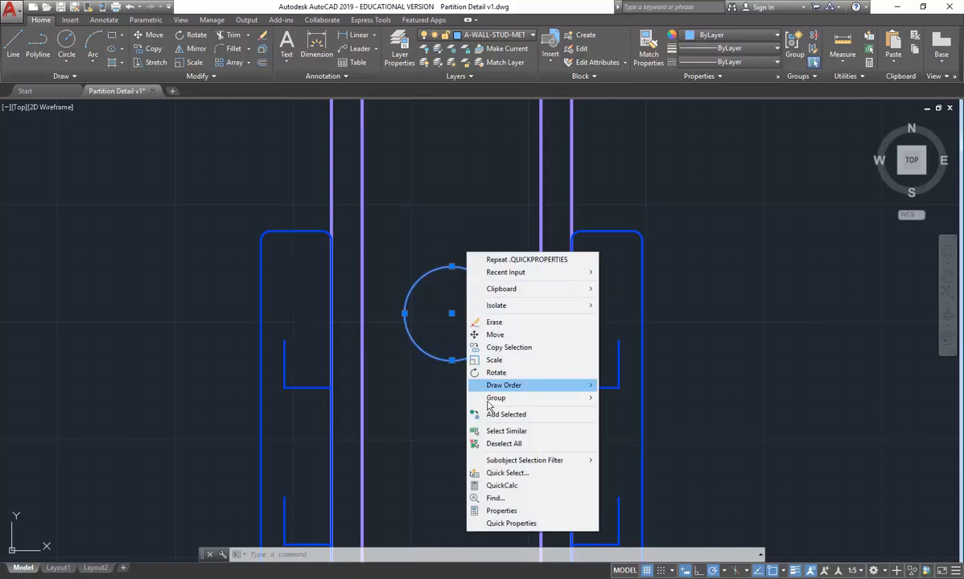
{"action": "left_click", "coordinate": [506, 510]}
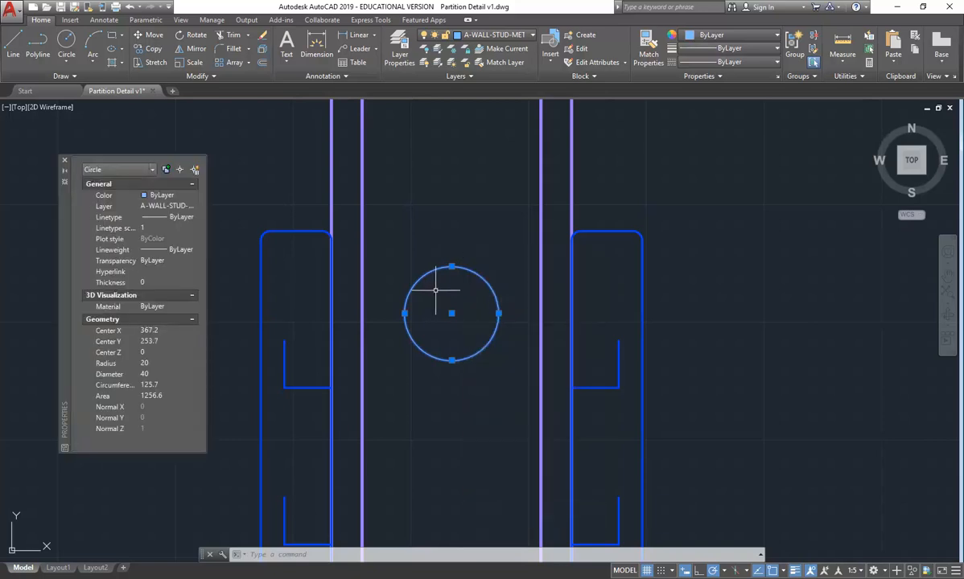
{"action": "scroll", "coordinate": [410, 322], "scroll_direction": "down", "scroll_amount": 3}
{"action": "left_click", "coordinate": [160, 363]}
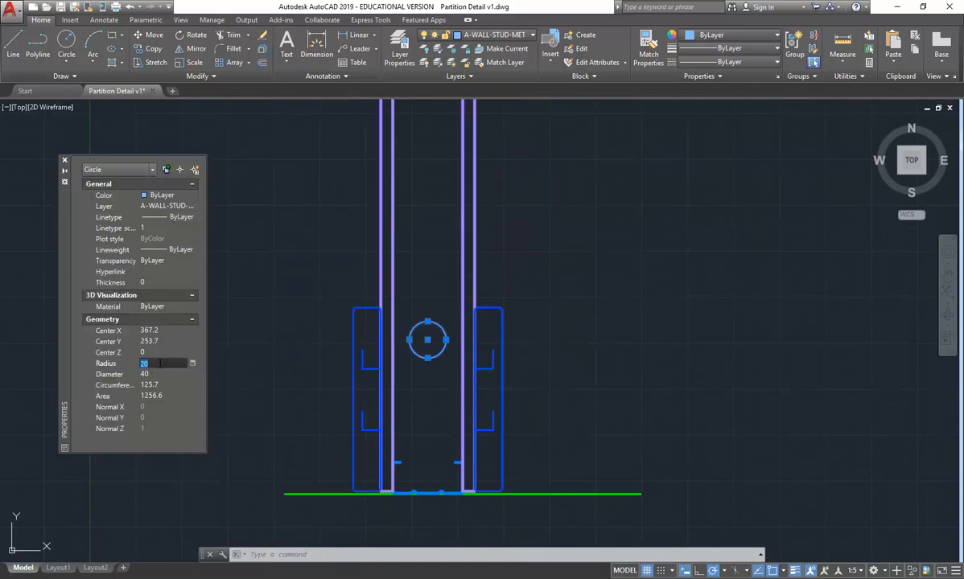
{"action": "type", "text": "17"}
{"action": "key", "text": "Return"}
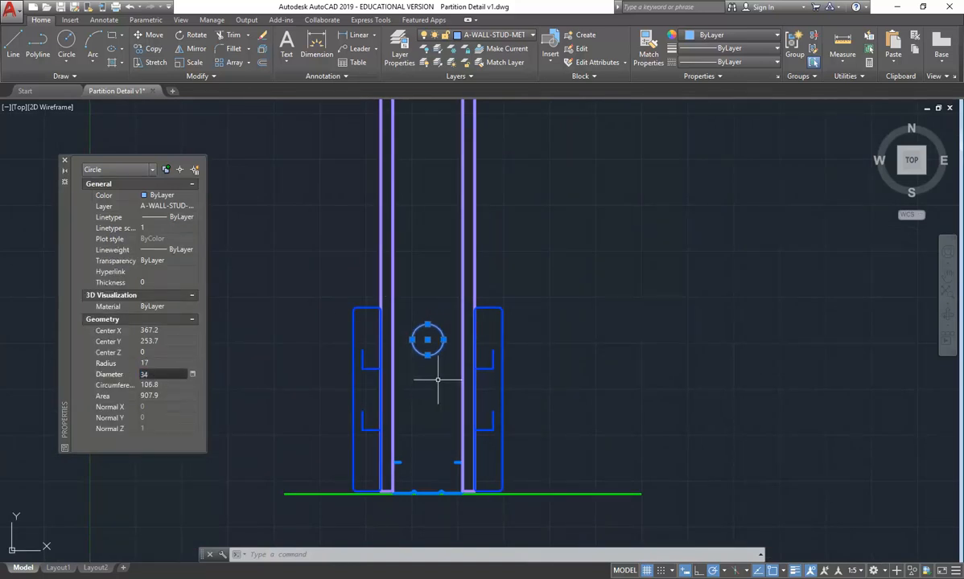
{"action": "key", "text": "Escape"}
Step: Move the circle straight up by about 110 mm so it sits above the skirting
{"action": "scroll", "coordinate": [352, 334], "scroll_direction": "down", "scroll_amount": 6}
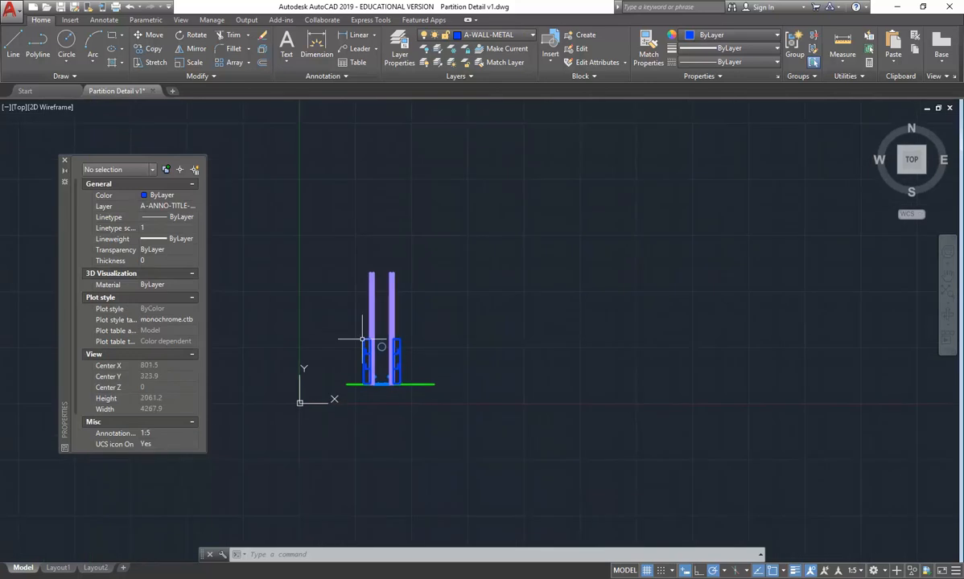
{"action": "scroll", "coordinate": [355, 338], "scroll_direction": "up", "scroll_amount": 4}
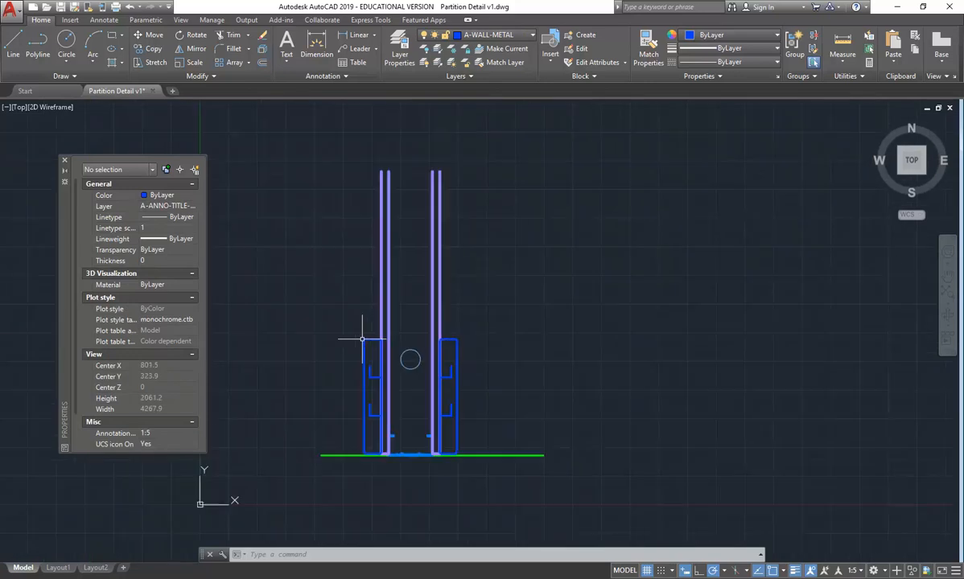
{"action": "left_click", "coordinate": [410, 370]}
{"action": "left_click", "coordinate": [147, 34]}
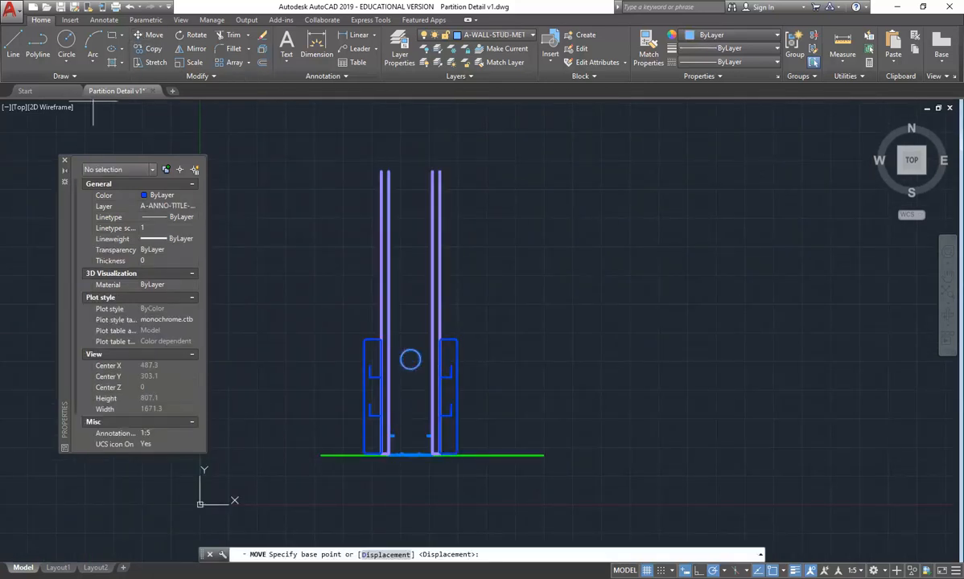
{"action": "left_click", "coordinate": [523, 385]}
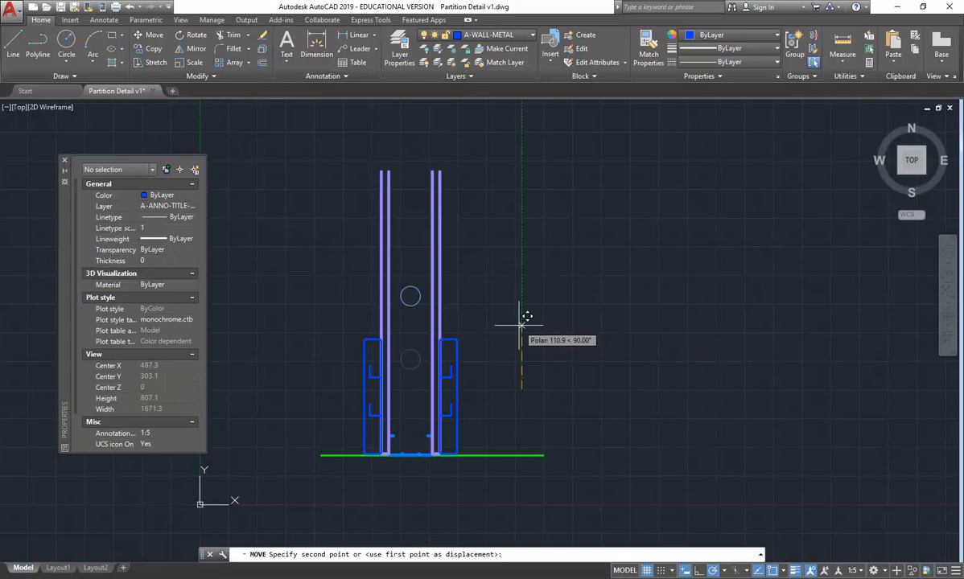
{"action": "left_click", "coordinate": [523, 320]}
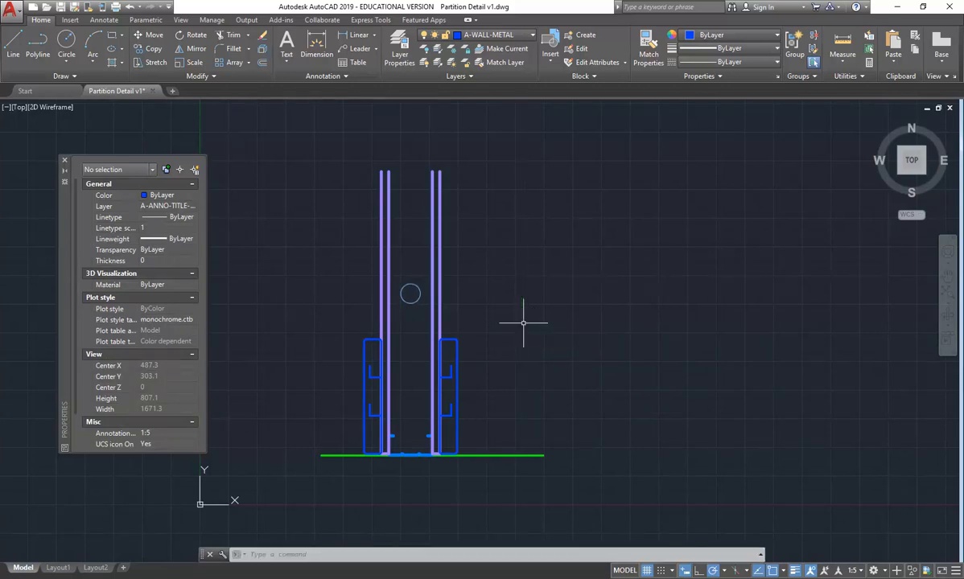
Step: Check the circle's position in the whiteboard sketch and move the drawn circle straight down by about 45 mm
{"action": "left_click", "coordinate": [268, 567]}
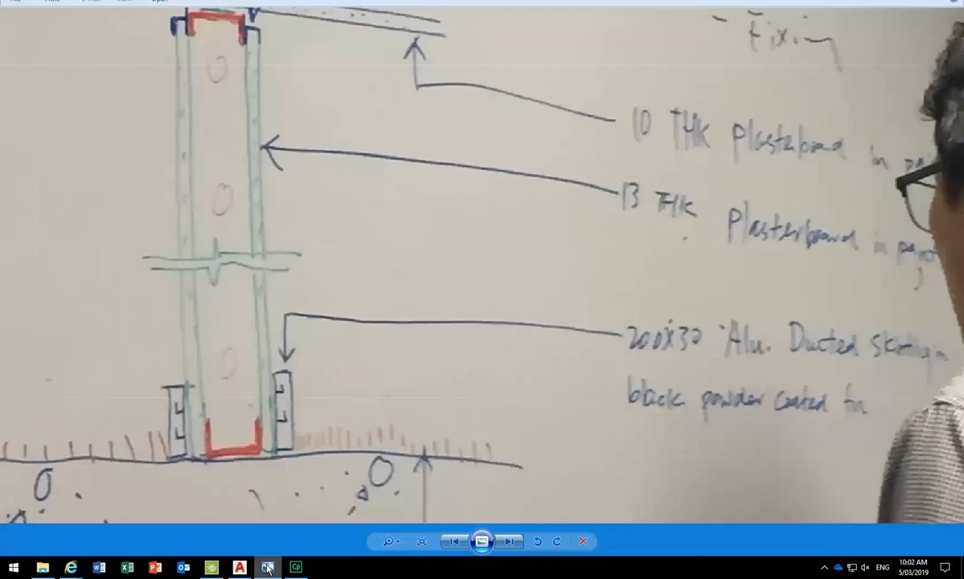
{"action": "left_click", "coordinate": [268, 567]}
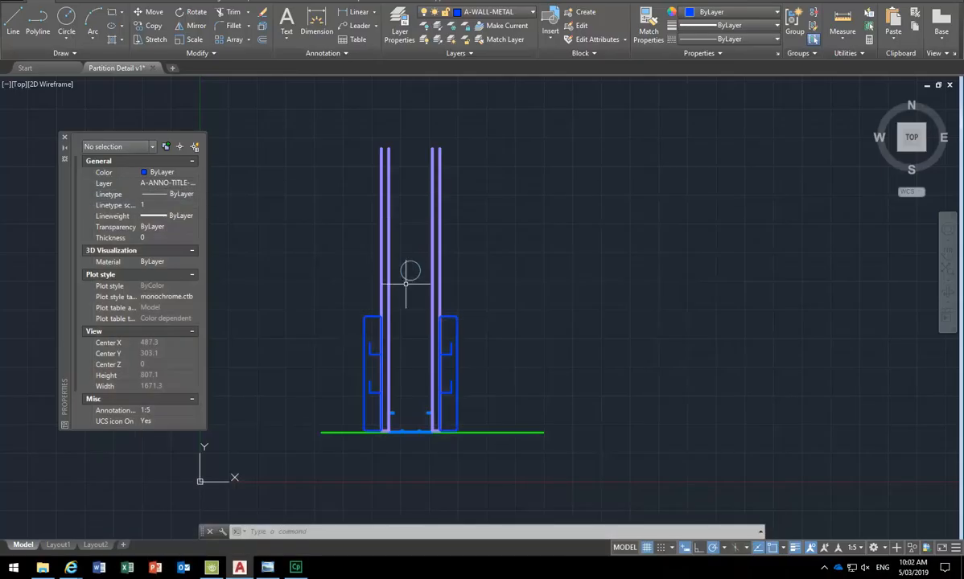
{"action": "left_click", "coordinate": [406, 279]}
{"action": "left_click", "coordinate": [148, 12]}
{"action": "left_click", "coordinate": [561, 247]}
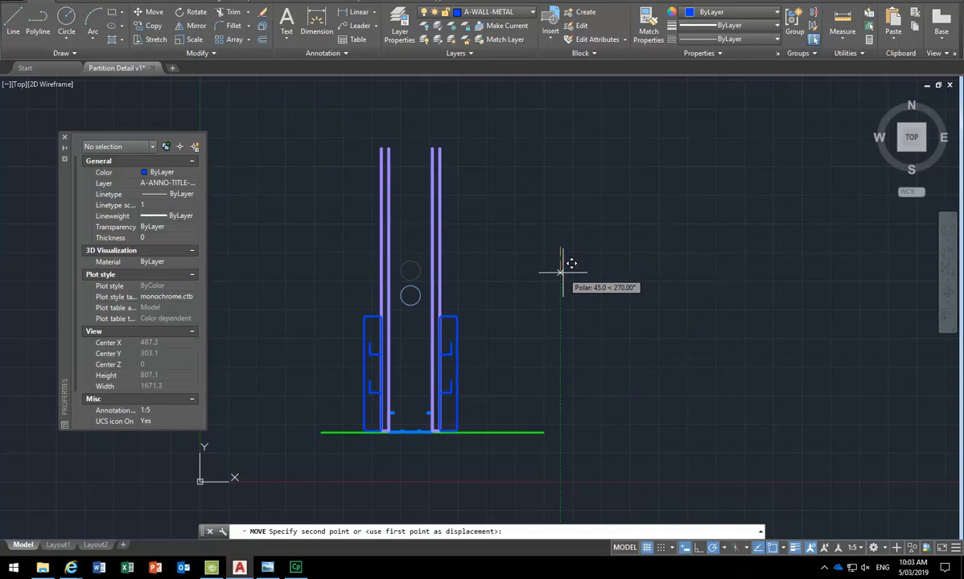
{"action": "left_click", "coordinate": [561, 274]}
Step: Try moving the circle straight up to near the upper ends of the plasterboard lines, and undo the move
{"action": "middle_click_drag", "start_coordinate": [493, 289], "coordinate": [494, 382]}
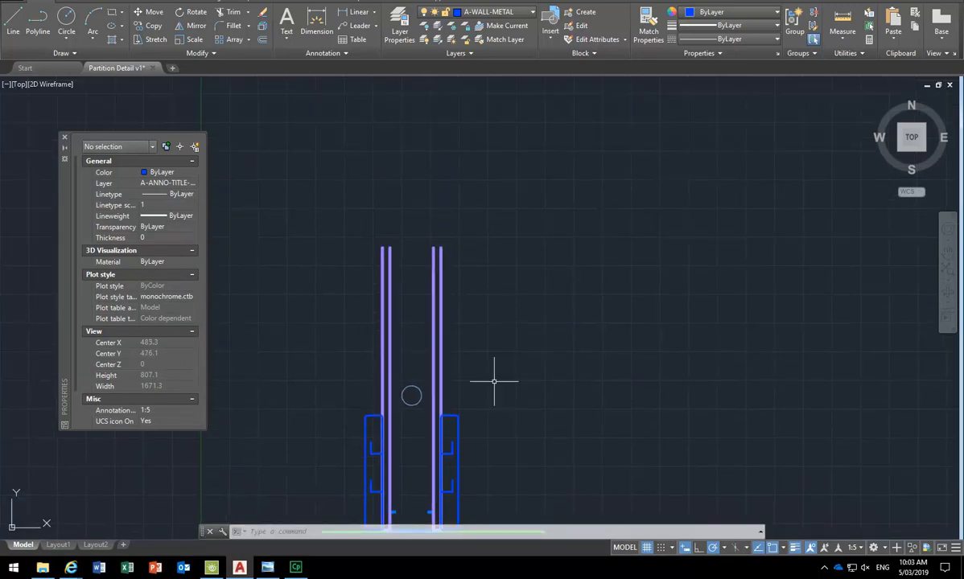
{"action": "left_click", "coordinate": [409, 386]}
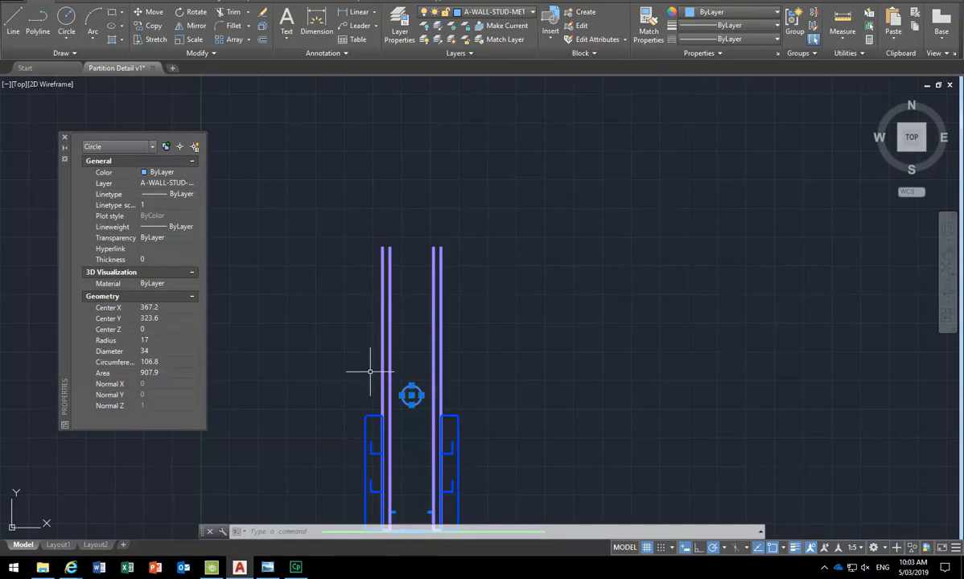
{"action": "key", "text": "F2"}
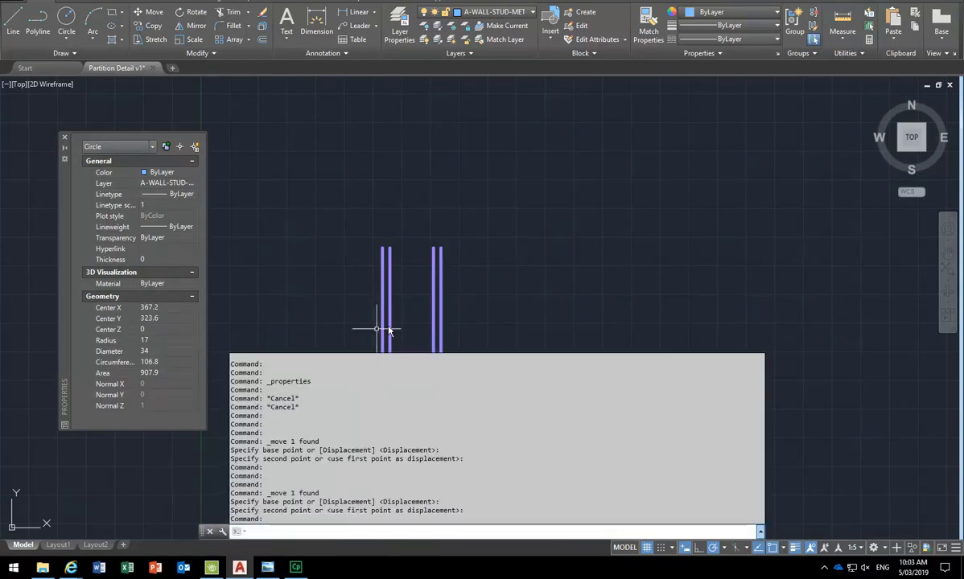
{"action": "key", "text": "F2"}
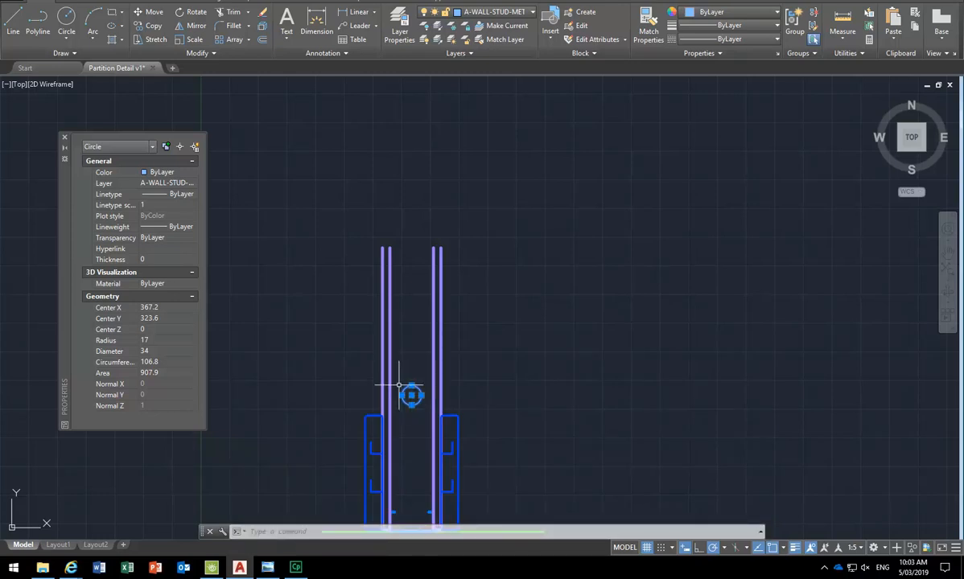
{"action": "scroll", "coordinate": [407, 395], "scroll_direction": "up", "scroll_amount": 6}
{"action": "scroll", "coordinate": [319, 314], "scroll_direction": "down", "scroll_amount": 5}
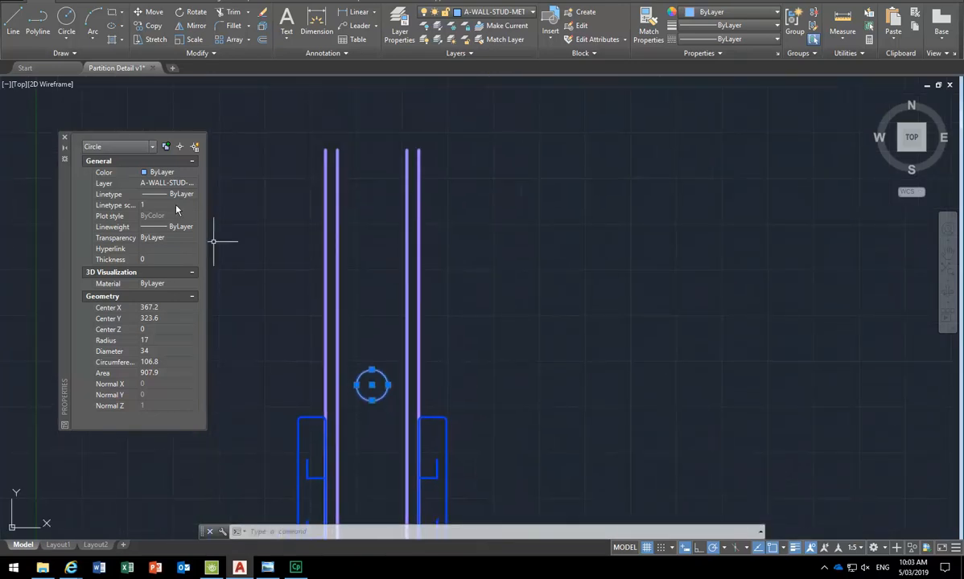
{"action": "left_click", "coordinate": [147, 11]}
{"action": "left_click", "coordinate": [500, 423]}
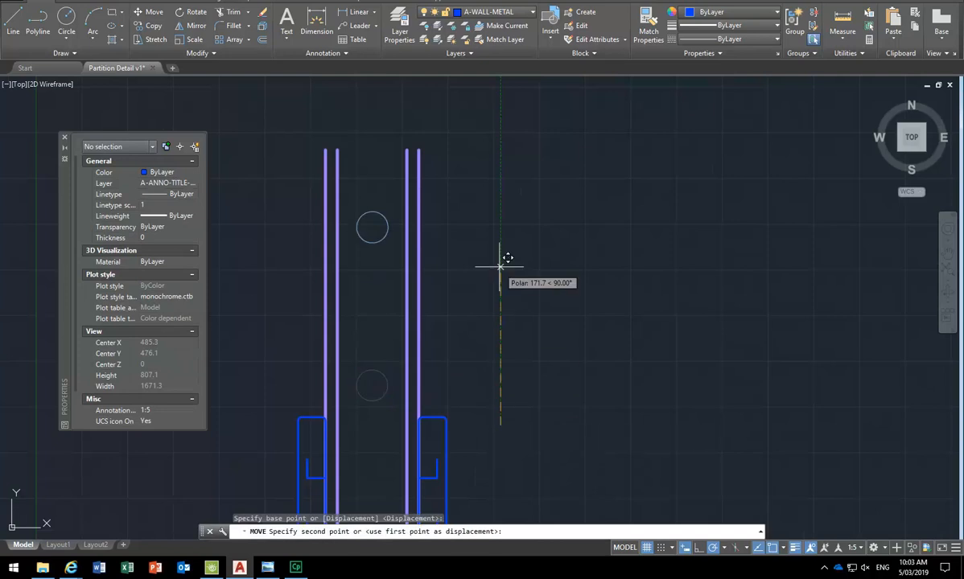
{"action": "scroll", "coordinate": [503, 342], "scroll_direction": "down", "scroll_amount": 2}
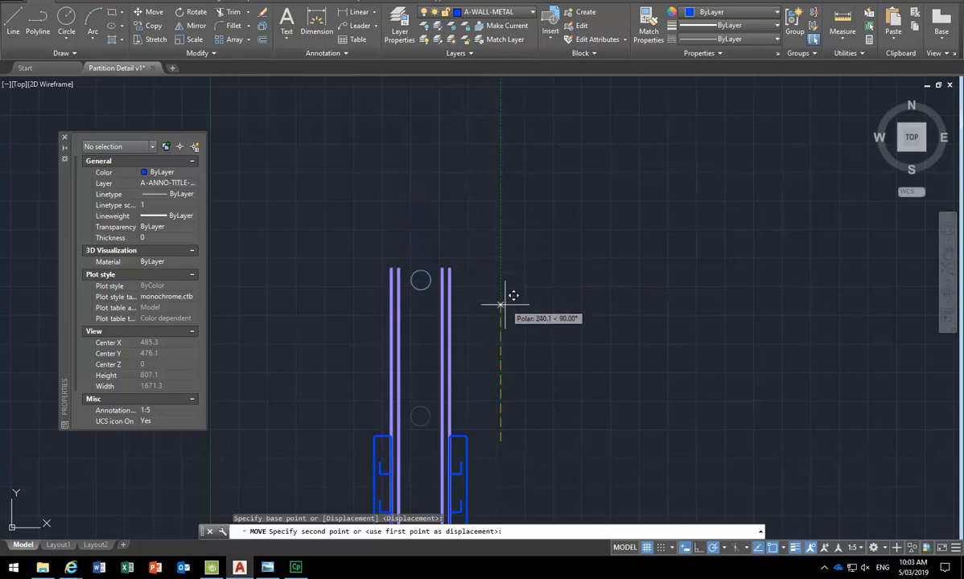
{"action": "key", "text": "Escape"}
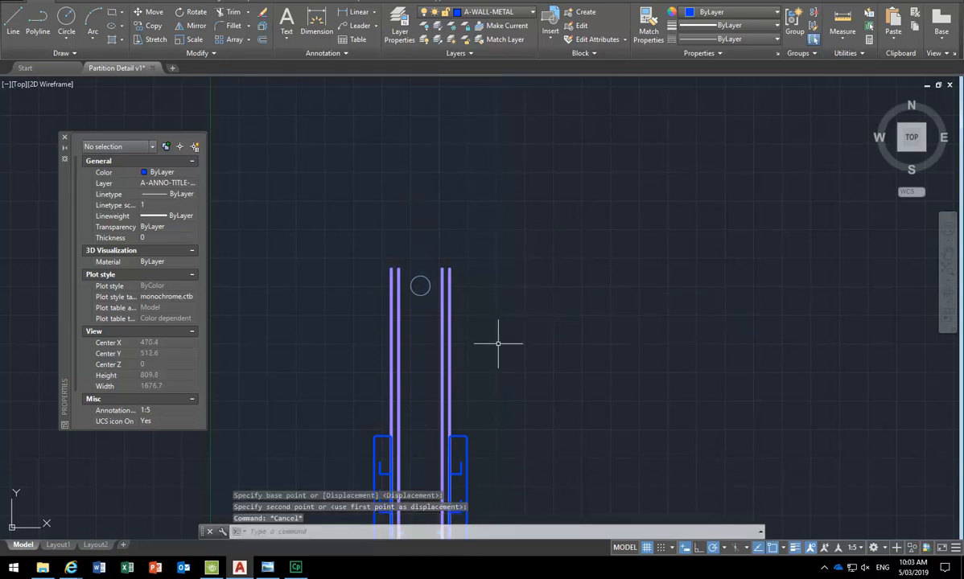
{"action": "scroll", "coordinate": [491, 378], "scroll_direction": "up", "scroll_amount": 2}
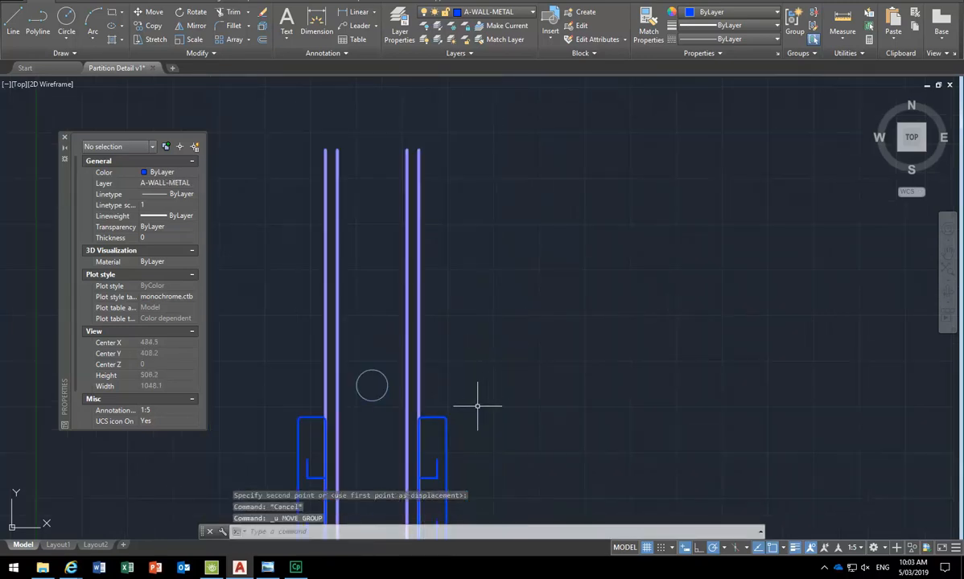
Step: Check the stud holes in the whiteboard sketch and open the Gyprock catalogue PDF from the IDSTU302A Building Systems and Technologies folder
{"action": "left_click", "coordinate": [268, 567]}
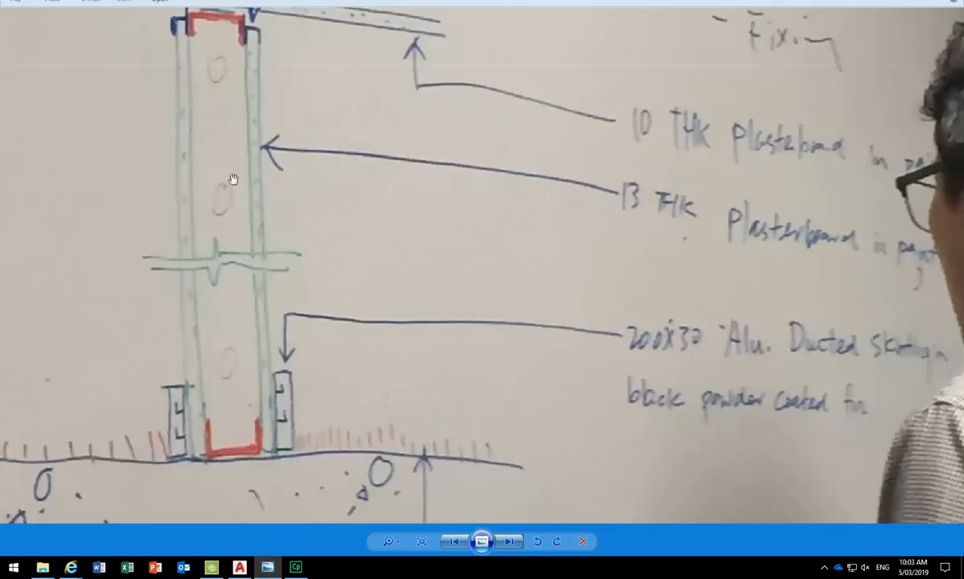
{"action": "left_click", "coordinate": [268, 567]}
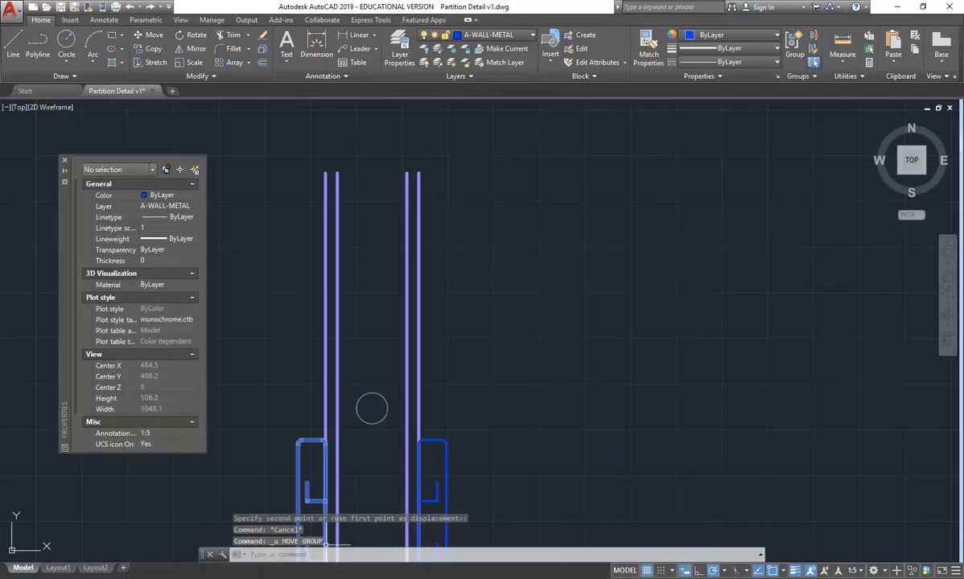
{"action": "left_click", "coordinate": [42, 567]}
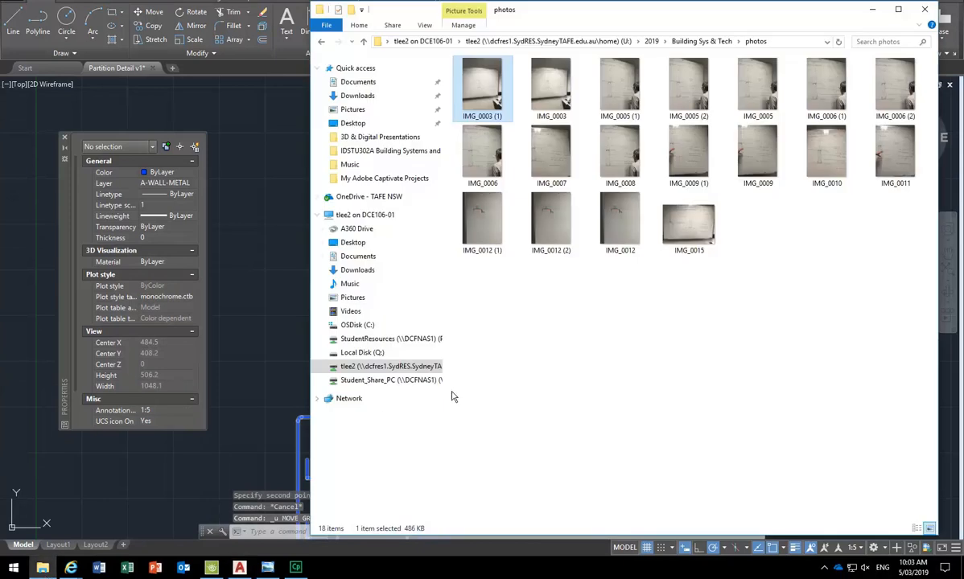
{"action": "left_click", "coordinate": [388, 339]}
{"action": "left_click", "coordinate": [488, 90]}
{"action": "double_click", "coordinate": [488, 90]}
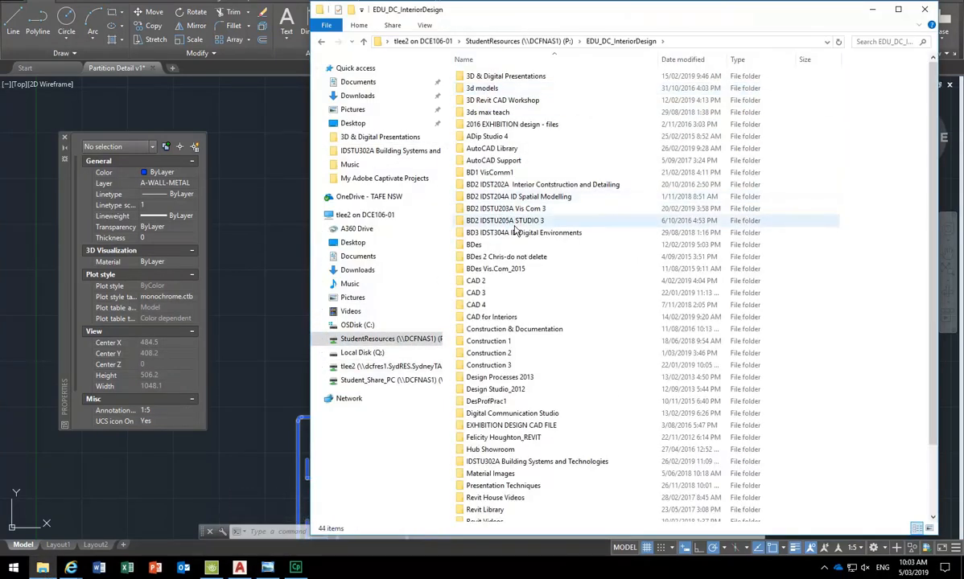
{"action": "double_click", "coordinate": [485, 461]}
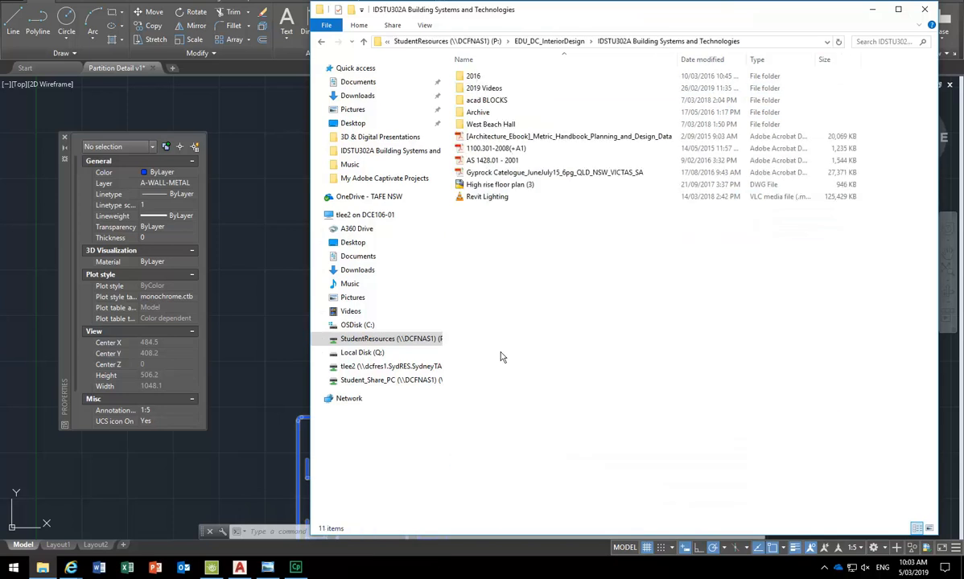
{"action": "left_click", "coordinate": [492, 173]}
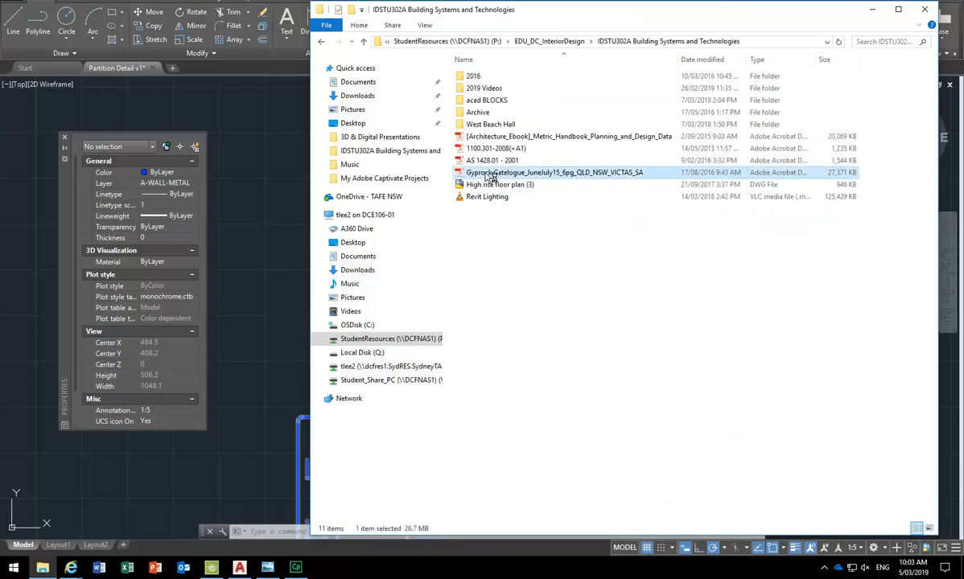
{"action": "double_click", "coordinate": [490, 175]}
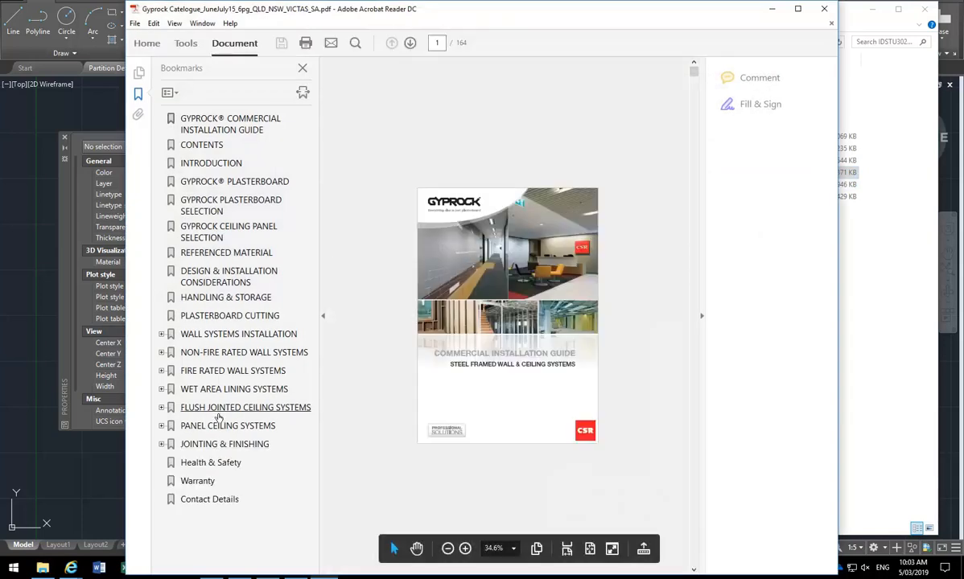
Step: Examine the Fire Rated Wall Systems framing and plasterboard fixing figures in the Gyprock guide, and return to the partition drawing
{"action": "left_click", "coordinate": [219, 372]}
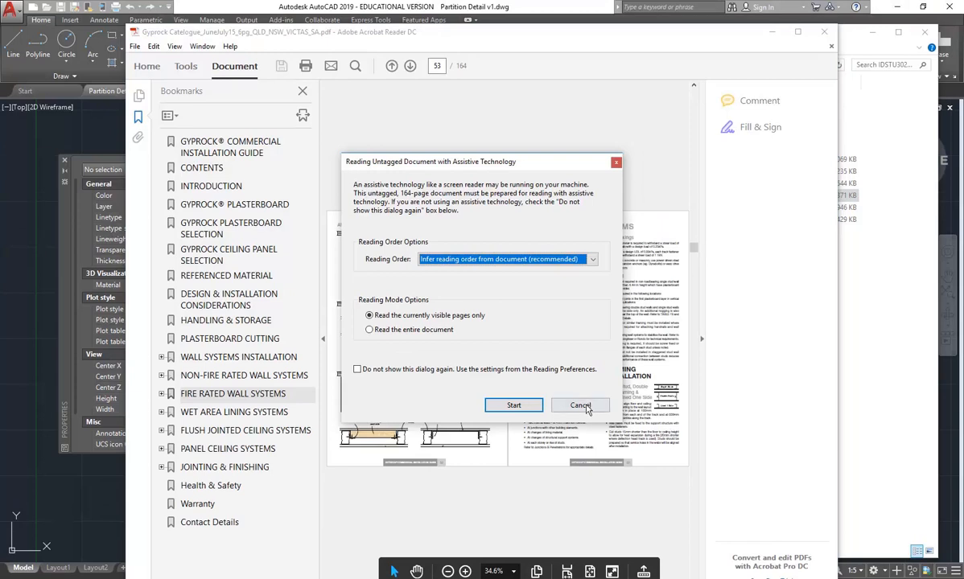
{"action": "left_click", "coordinate": [534, 404]}
{"action": "left_click", "coordinate": [797, 31]}
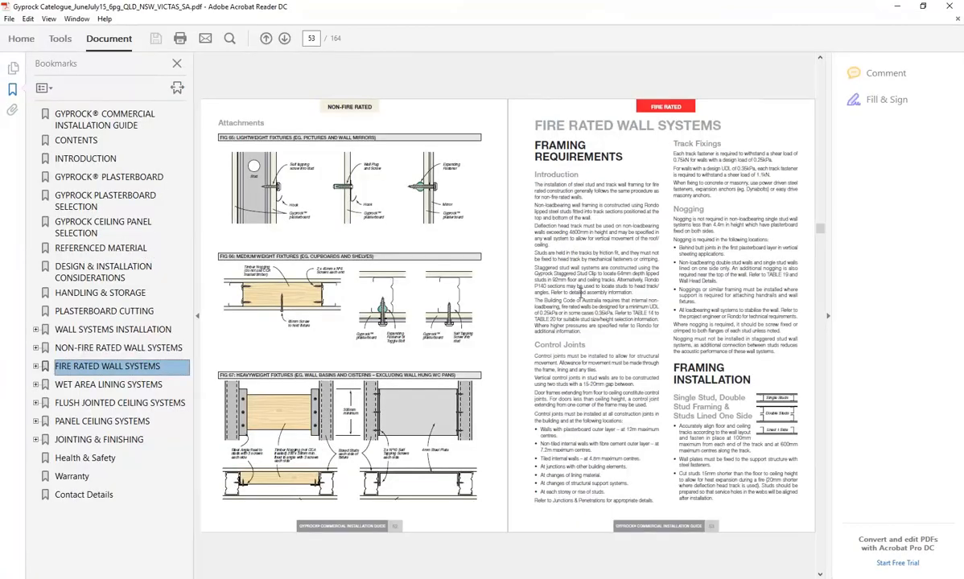
{"action": "scroll", "coordinate": [595, 290], "scroll_direction": "down", "scroll_amount": 6}
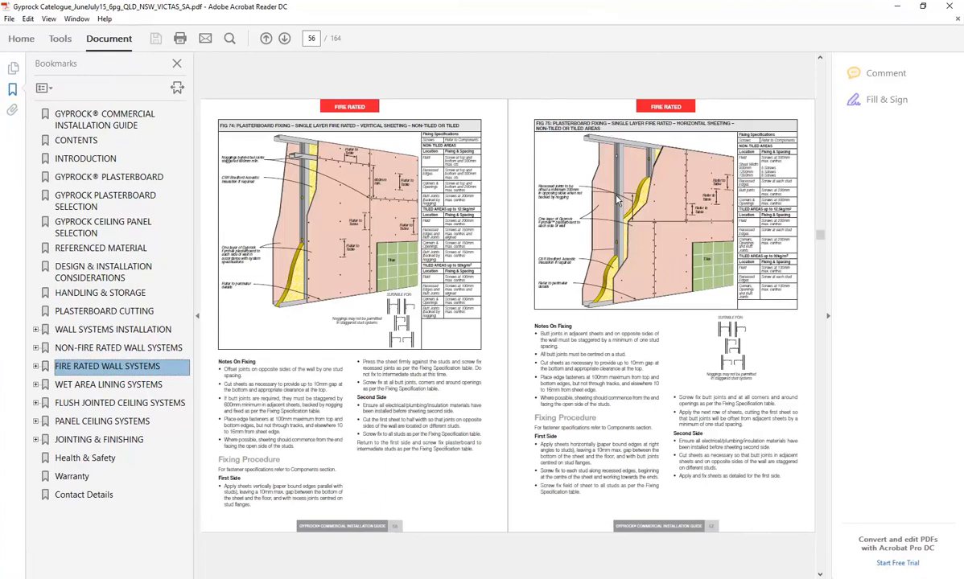
{"action": "left_click", "coordinate": [897, 7]}
{"action": "left_click", "coordinate": [872, 32]}
Step: Move the circle between the plasterboard lines straight down by about 45 mm, to just below the skirting's upper edge
{"action": "scroll", "coordinate": [453, 387], "scroll_direction": "down", "scroll_amount": 2}
{"action": "left_click", "coordinate": [452, 387]}
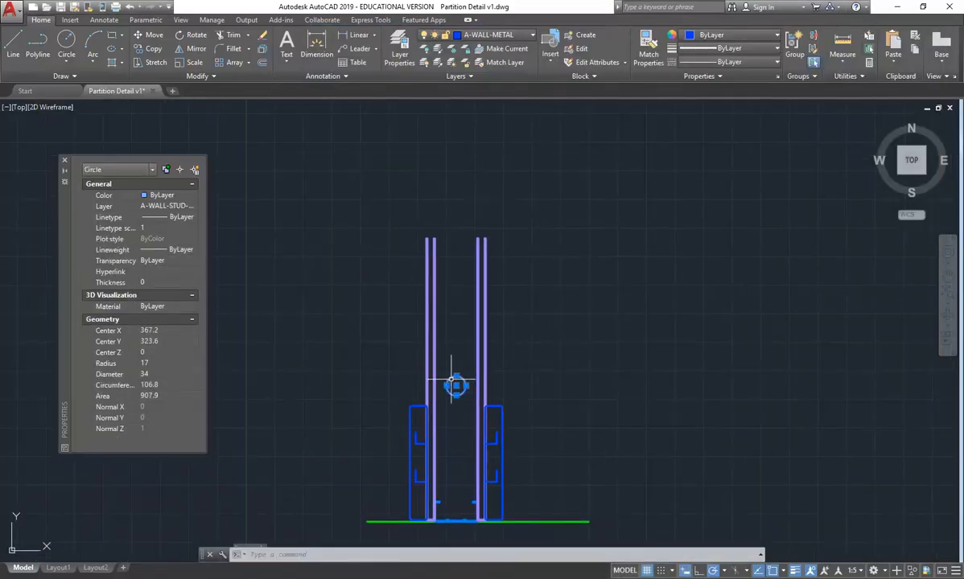
{"action": "left_click", "coordinate": [147, 35]}
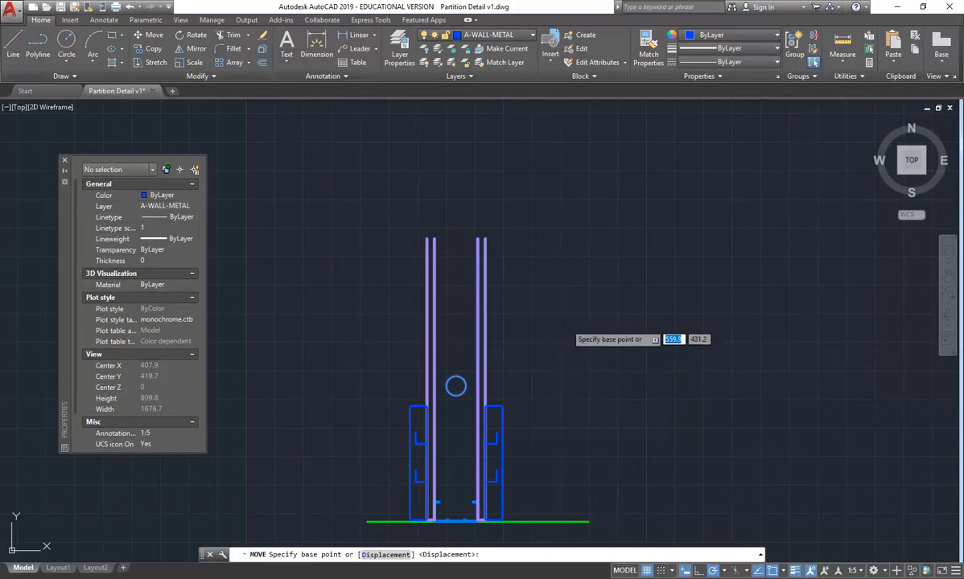
{"action": "left_click", "coordinate": [570, 318]}
{"action": "left_click", "coordinate": [572, 338]}
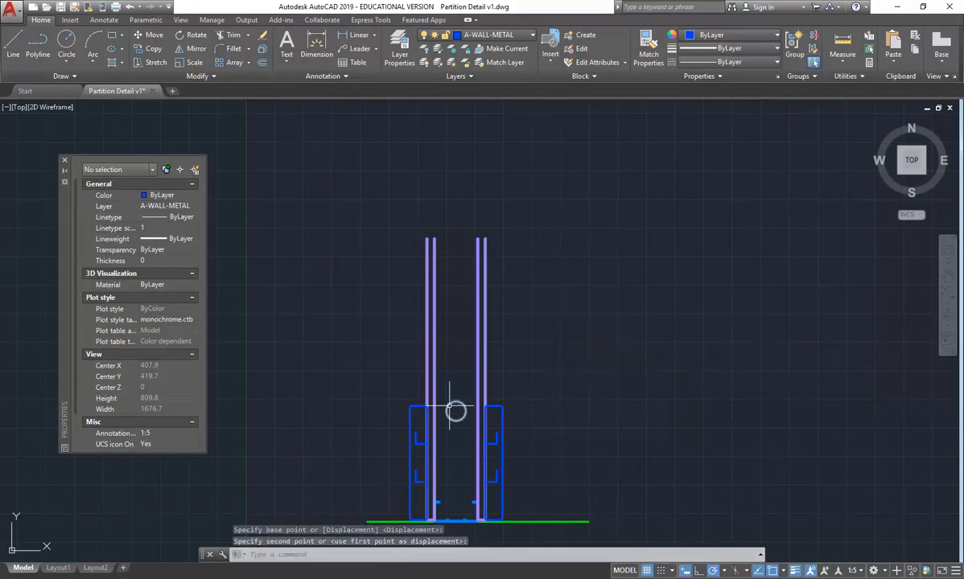
Step: Copy the circle 600 mm straight up
{"action": "left_click", "coordinate": [455, 411]}
{"action": "left_click", "coordinate": [149, 48]}
{"action": "left_click", "coordinate": [643, 453]}
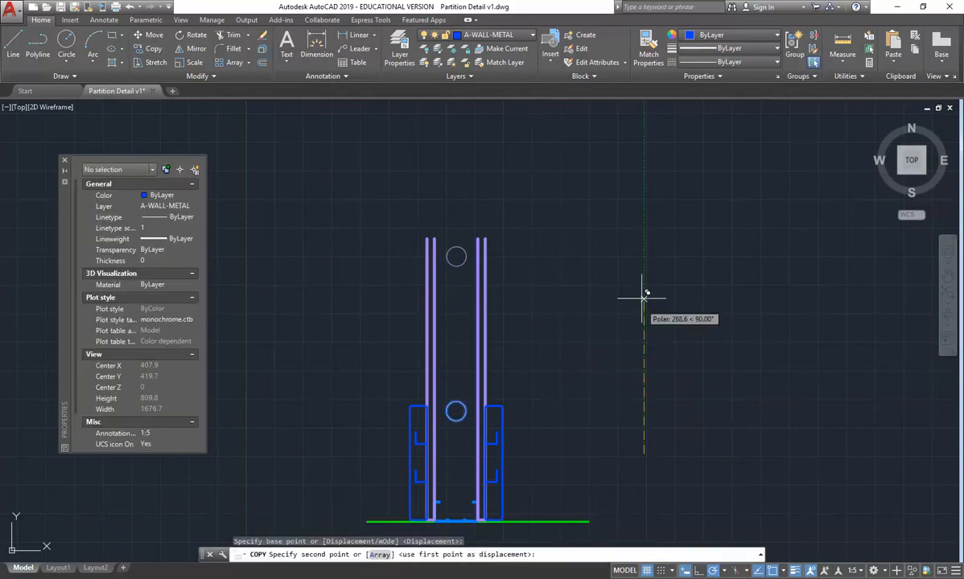
{"action": "type", "text": "600"}
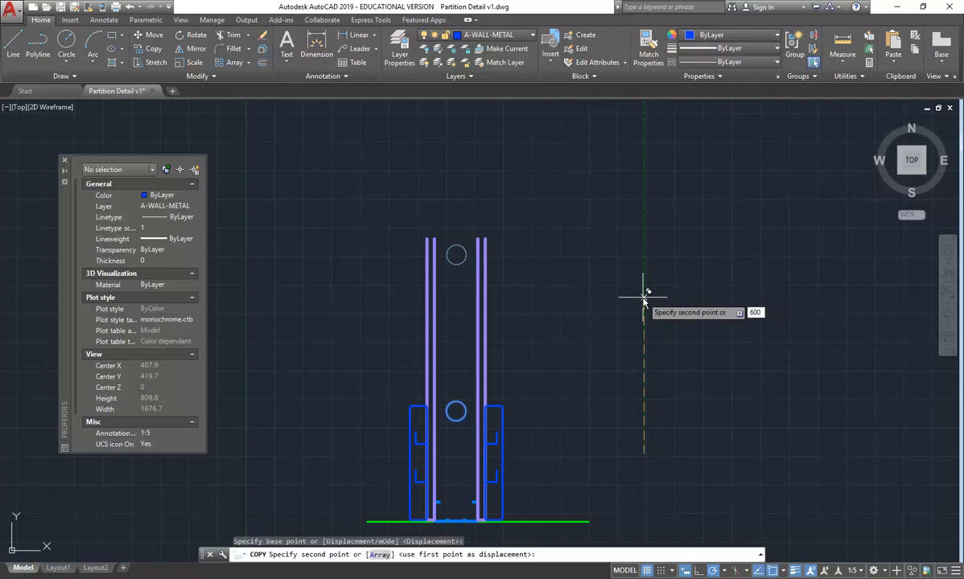
{"action": "key", "text": "Return"}
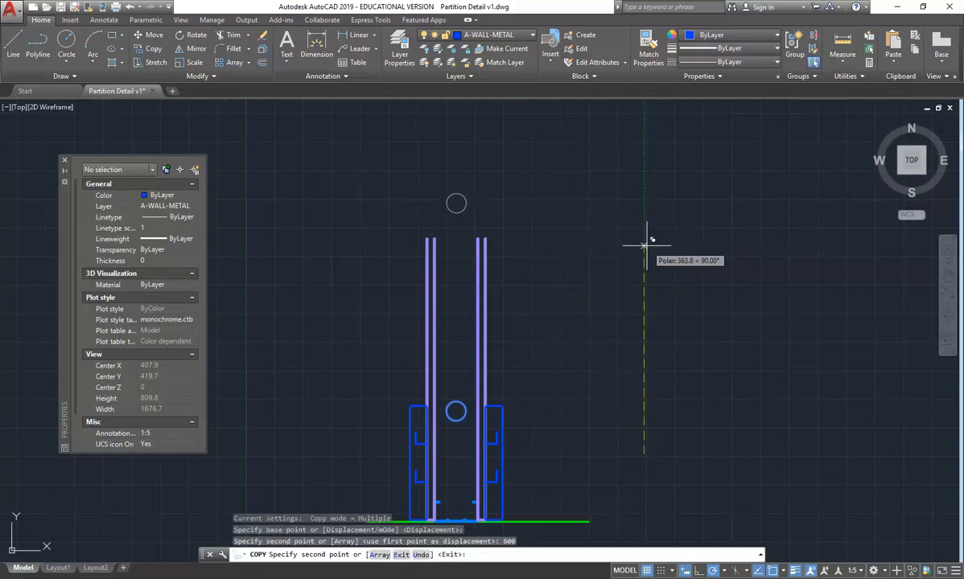
{"action": "scroll", "coordinate": [645, 229], "scroll_direction": "down", "scroll_amount": 3}
{"action": "key", "text": "Return"}
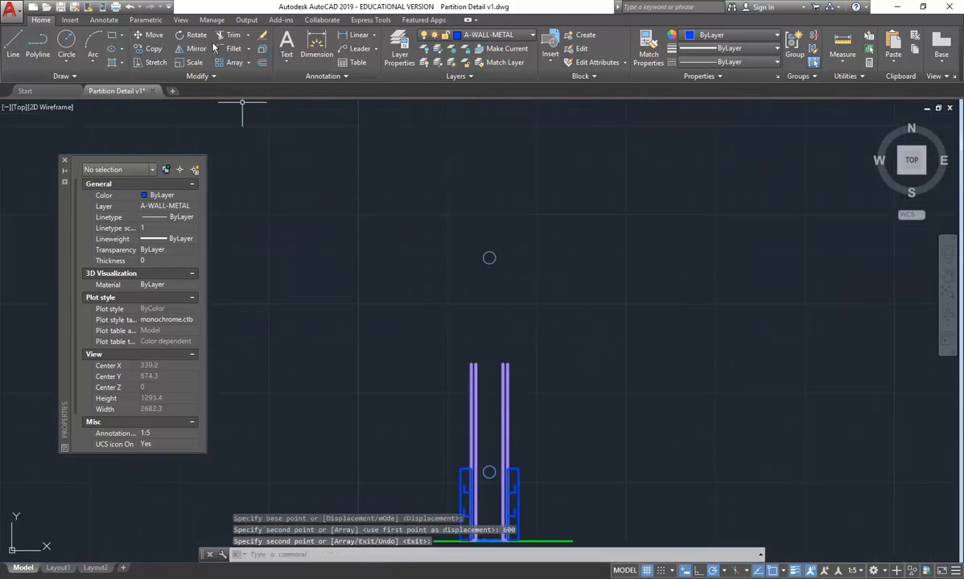
Step: Stretch the upper ends of the plasterboard lines straight up by about 420 mm, past the upper circle
{"action": "left_click", "coordinate": [153, 62]}
{"action": "left_click", "coordinate": [557, 354]}
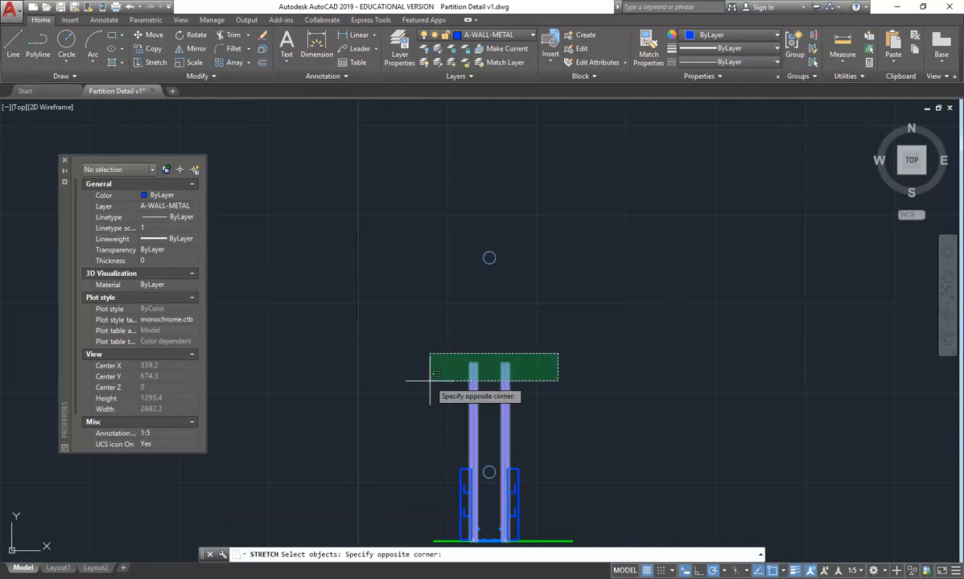
{"action": "left_click", "coordinate": [432, 378]}
{"action": "key", "text": "Return"}
{"action": "left_click", "coordinate": [565, 417]}
{"action": "key", "text": "Escape"}
{"action": "key", "text": "Escape"}
{"action": "scroll", "coordinate": [379, 381], "scroll_direction": "down", "scroll_amount": 4}
{"action": "scroll", "coordinate": [370, 348], "scroll_direction": "up", "scroll_amount": 4}
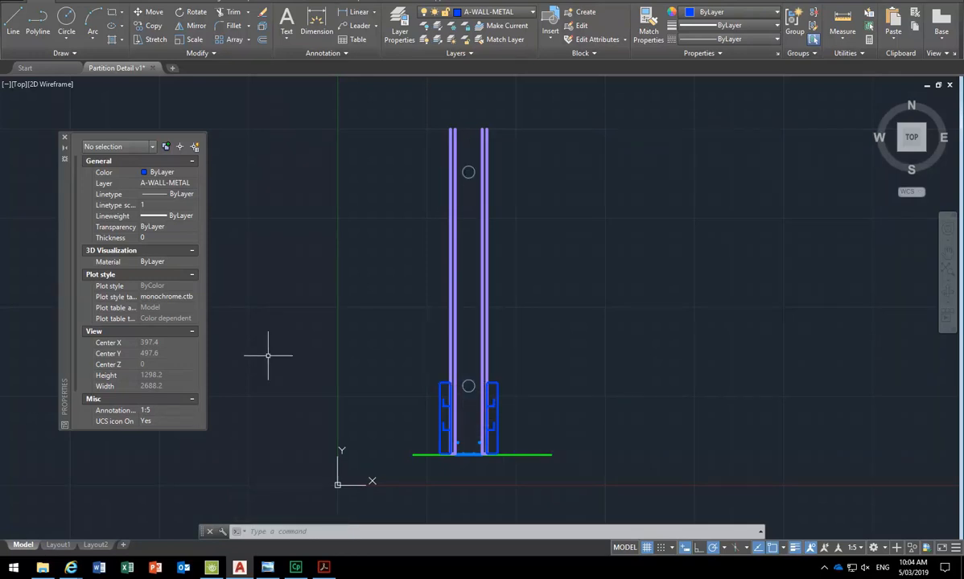
Step: Examine the stud holes in the fire rated plasterboard fixing figures from page 56 to page 60 of the Gyprock guide
{"action": "left_click", "coordinate": [323, 567]}
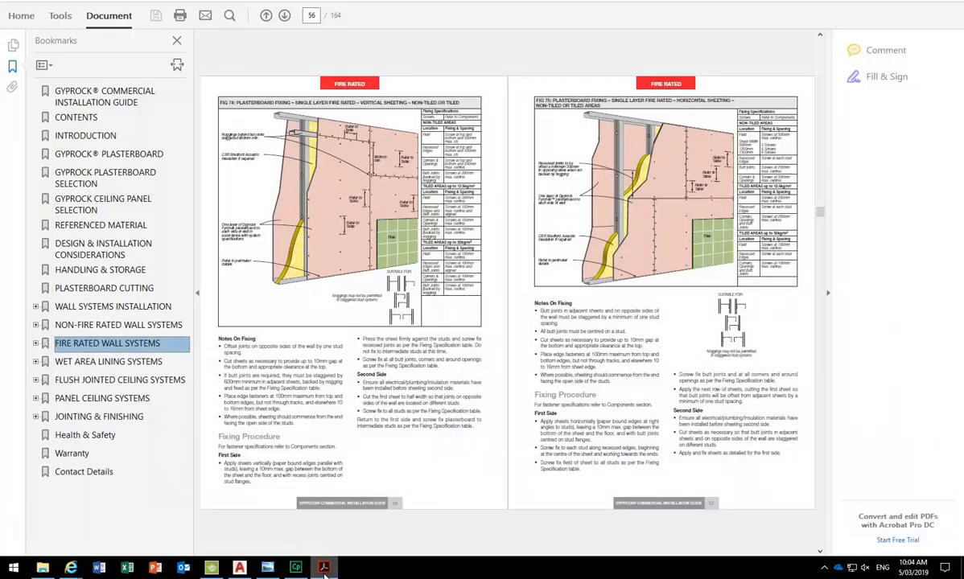
{"action": "scroll", "coordinate": [578, 265], "scroll_direction": "down", "scroll_amount": 10}
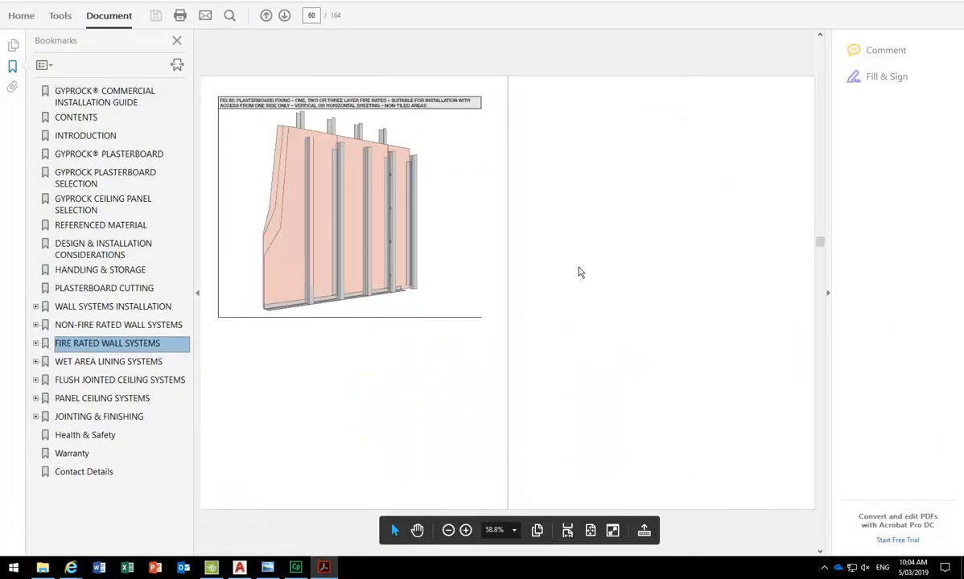
{"action": "scroll", "coordinate": [558, 286], "scroll_direction": "up", "scroll_amount": 2}
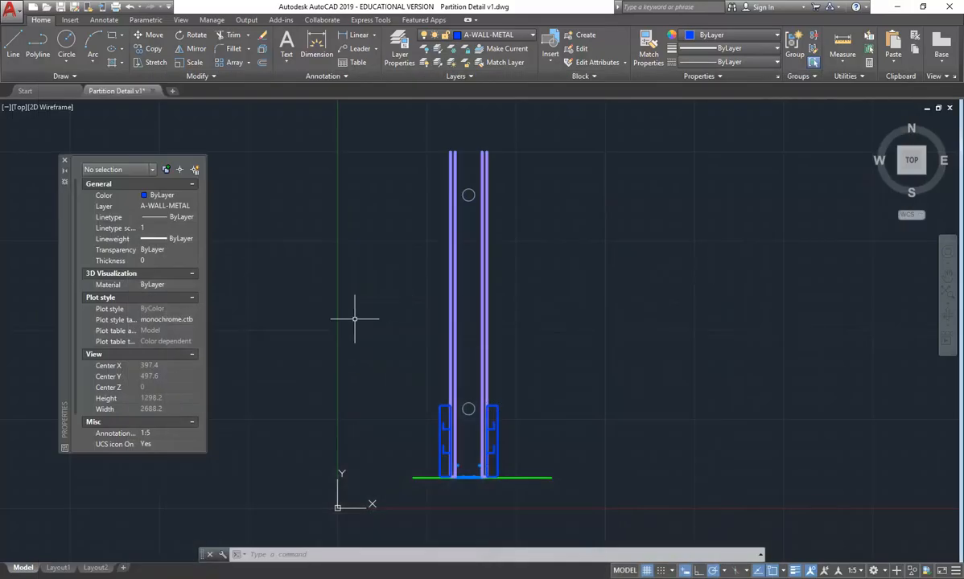
Step: Check the linetypes loaded in the partition drawing, including BATTING, without choosing a new one
{"action": "scroll", "coordinate": [354, 319], "scroll_direction": "down", "scroll_amount": 4}
{"action": "scroll", "coordinate": [344, 338], "scroll_direction": "up", "scroll_amount": 3}
{"action": "scroll", "coordinate": [382, 333], "scroll_direction": "down", "scroll_amount": 2}
{"action": "middle_click_drag", "start_coordinate": [381, 332], "coordinate": [363, 341]}
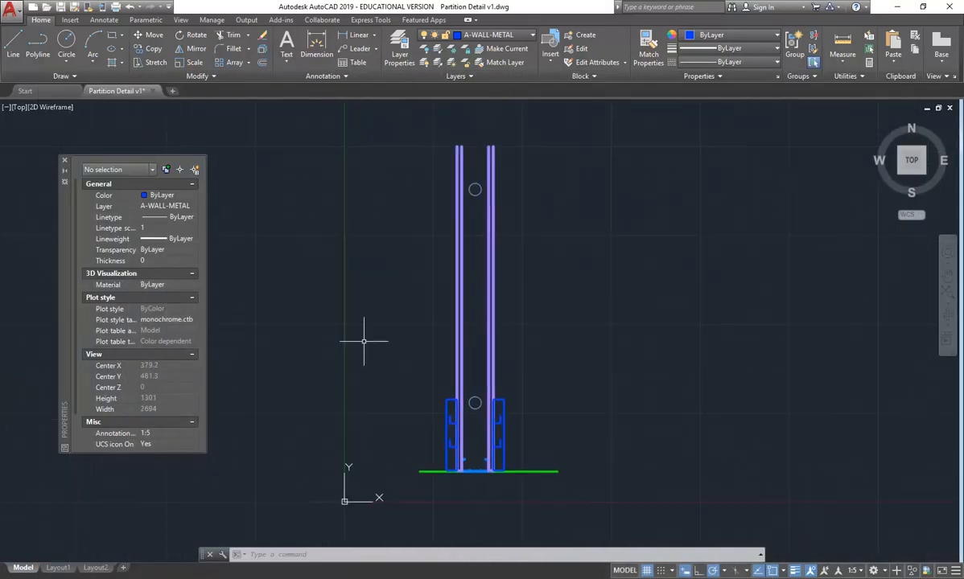
{"action": "left_click", "coordinate": [700, 63]}
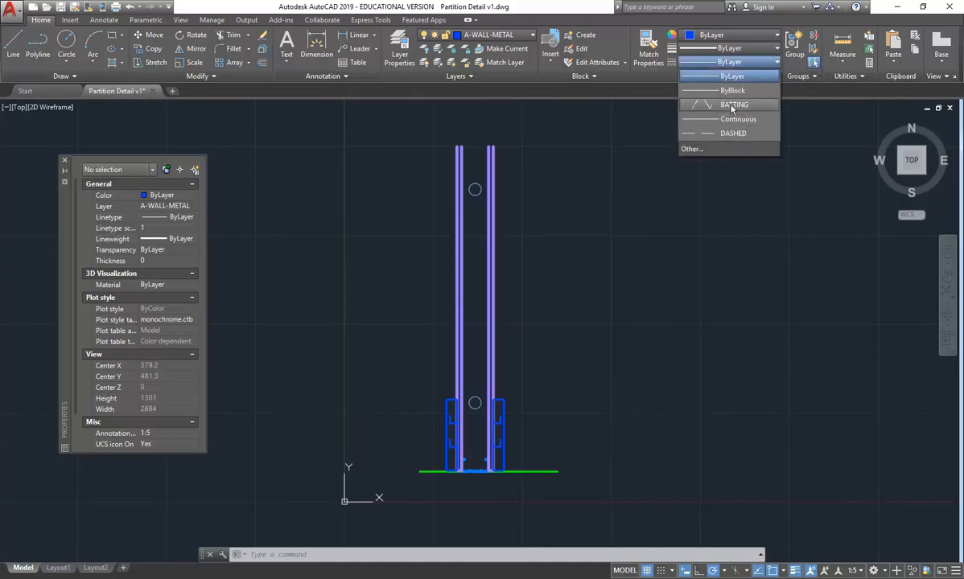
{"action": "left_click", "coordinate": [748, 64]}
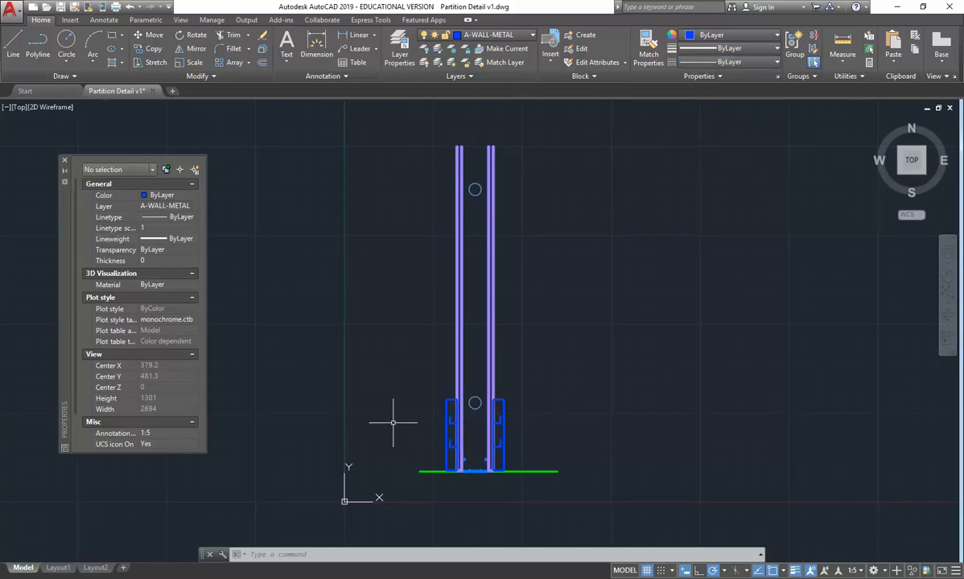
{"action": "key", "text": "F2"}
{"action": "key", "text": "F2"}
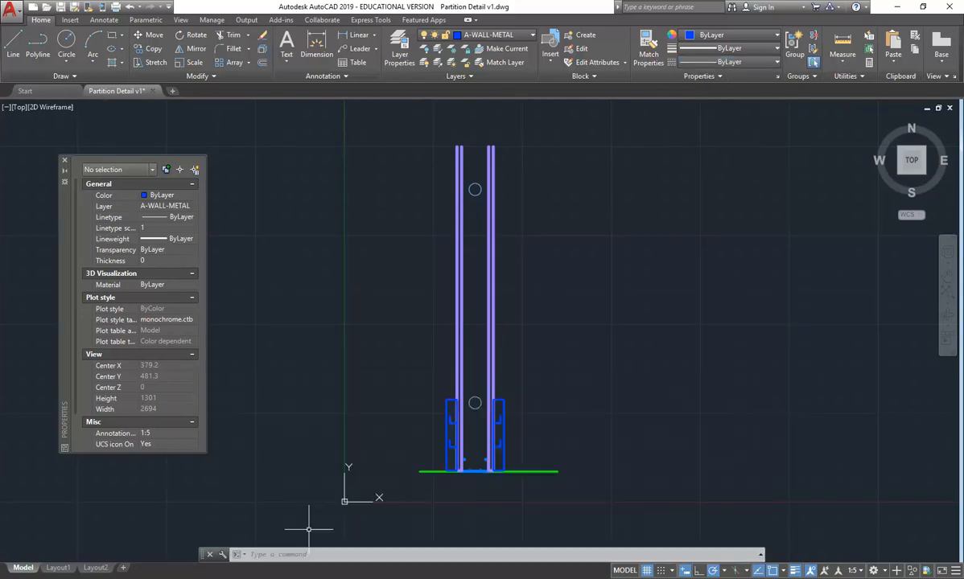